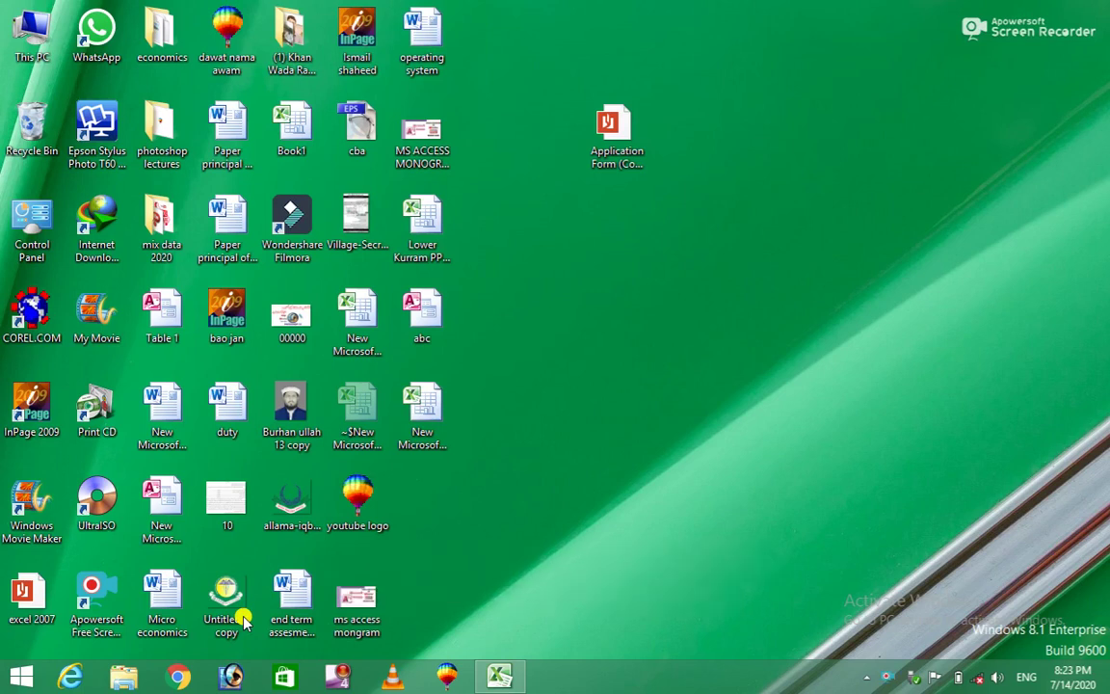
# Bring the Excel marks workbook forward and select cell H5 on the Formulas tab.
pyautogui.click(503, 675)
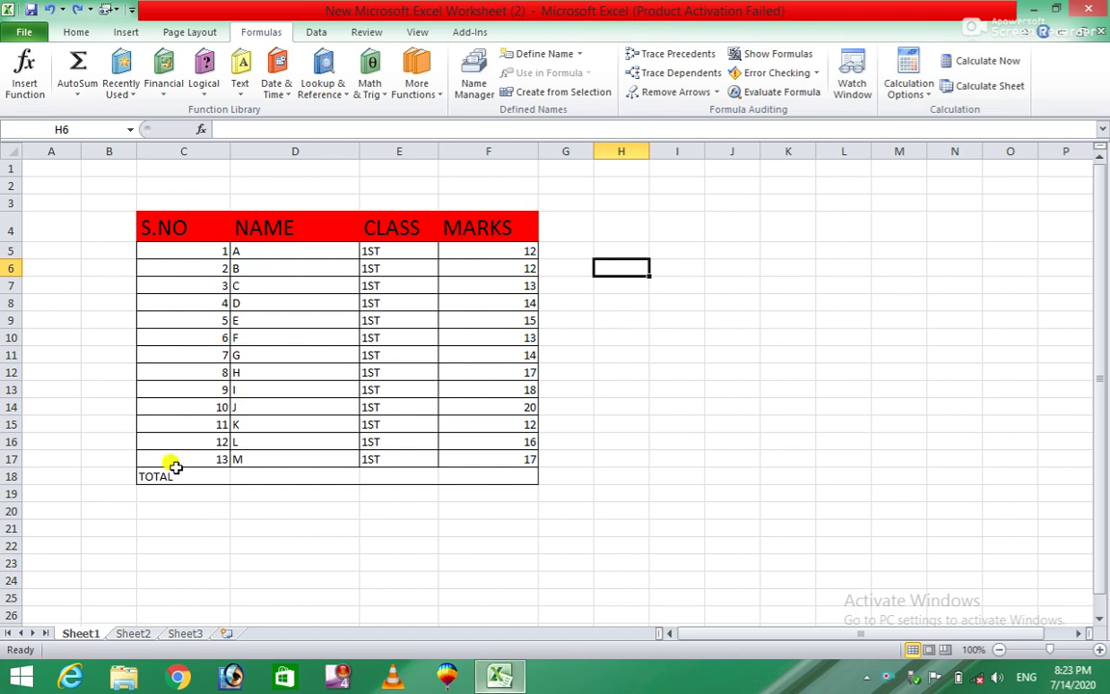
pyautogui.click(188, 35)
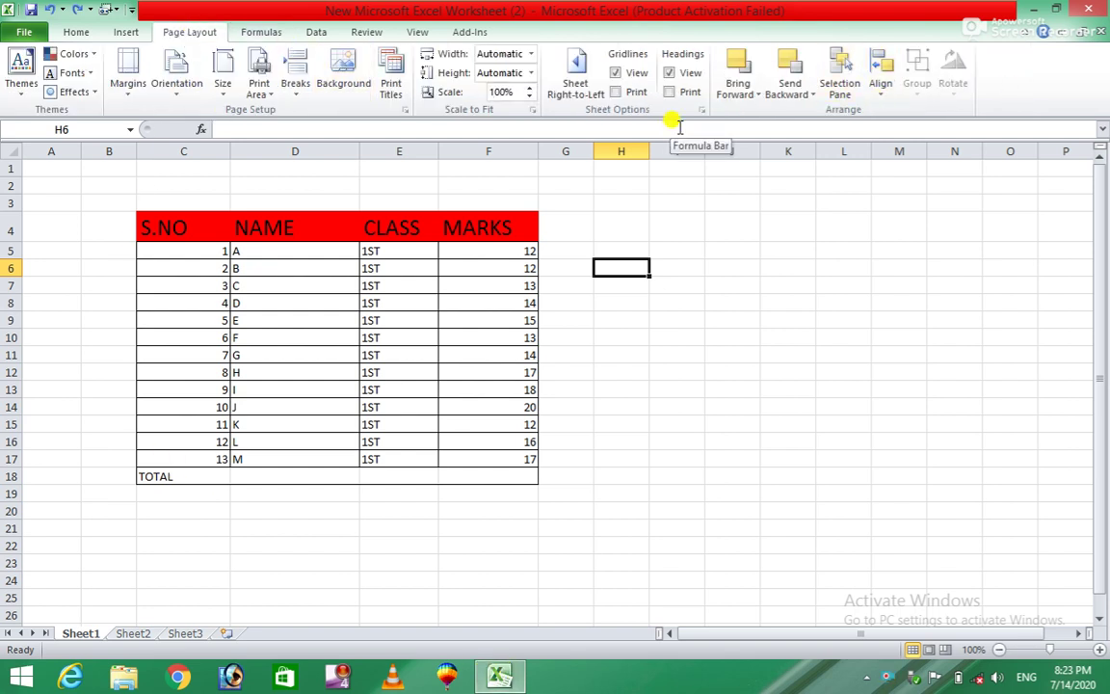
pyautogui.click(259, 34)
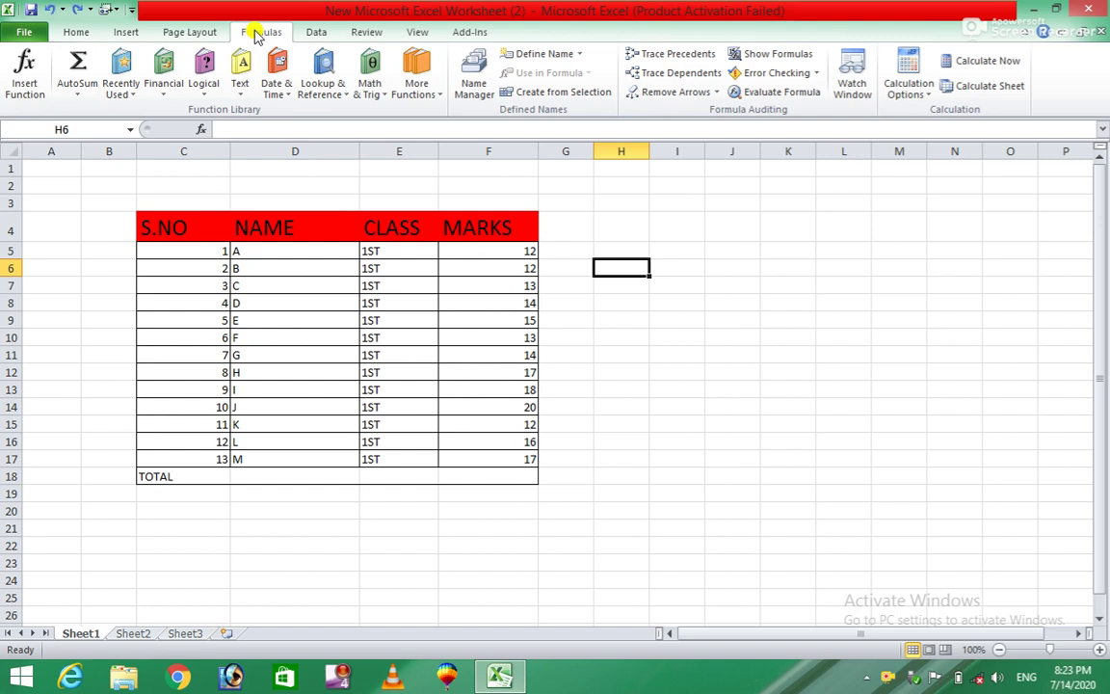
pyautogui.click(609, 246)
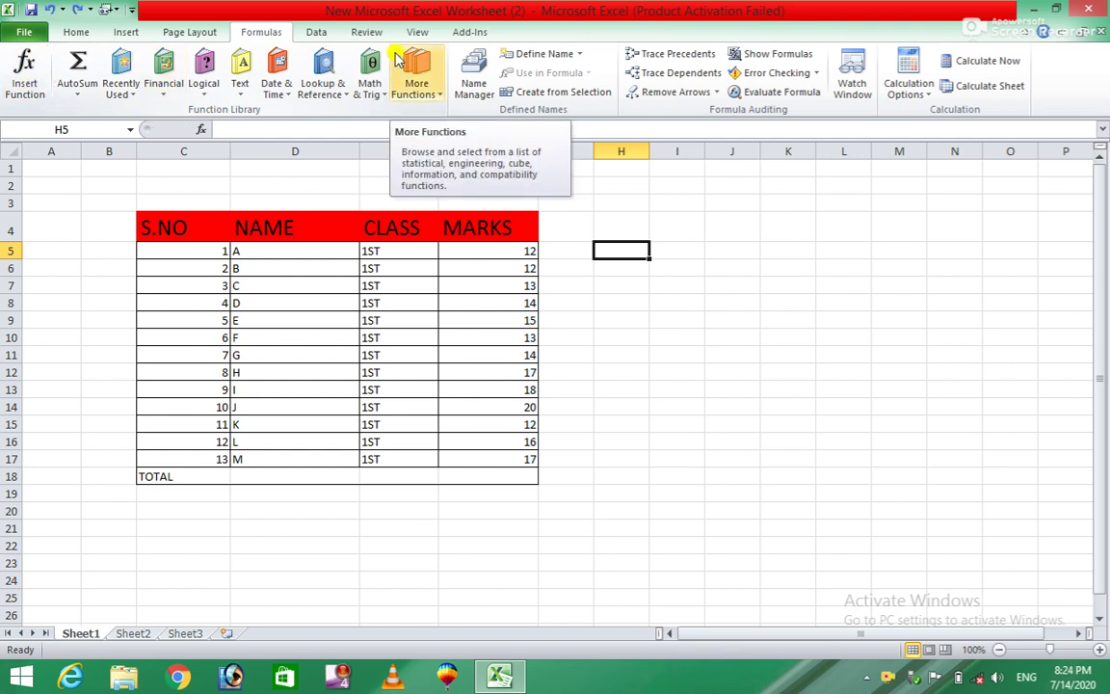
# Insert the DATE function into H5 from the Date & Time category.
pyautogui.click(30, 85)
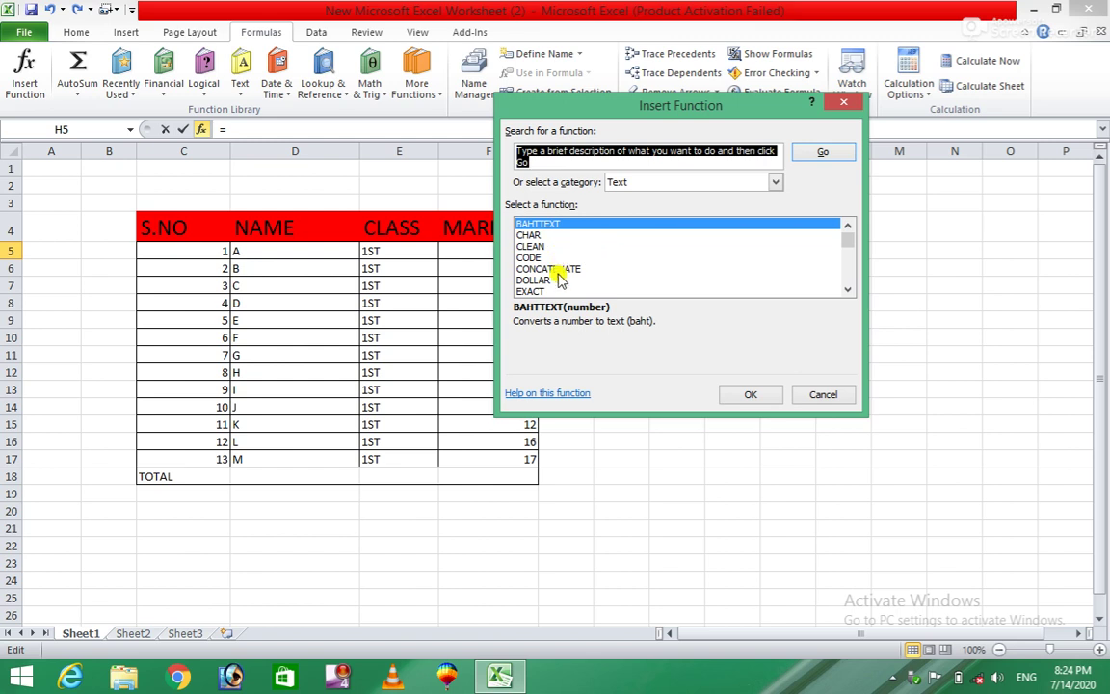
pyautogui.moveTo(847, 239)
pyautogui.mouseDown()
pyautogui.moveTo(850, 279)
pyautogui.moveTo(853, 236)
pyautogui.mouseUp()
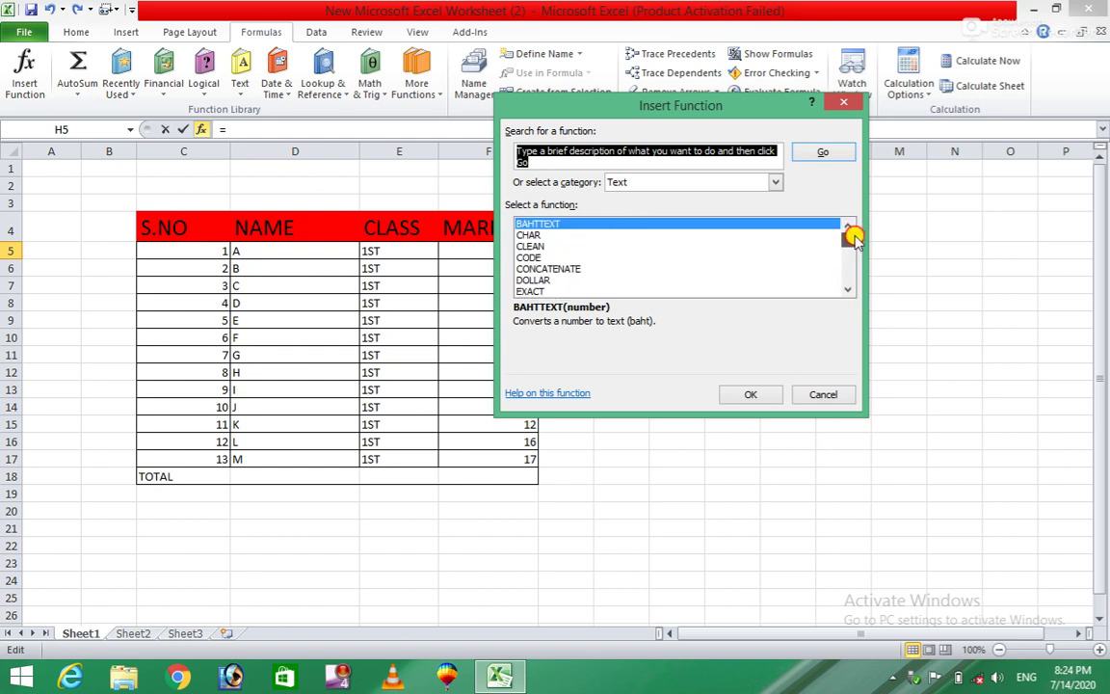
pyautogui.click(775, 182)
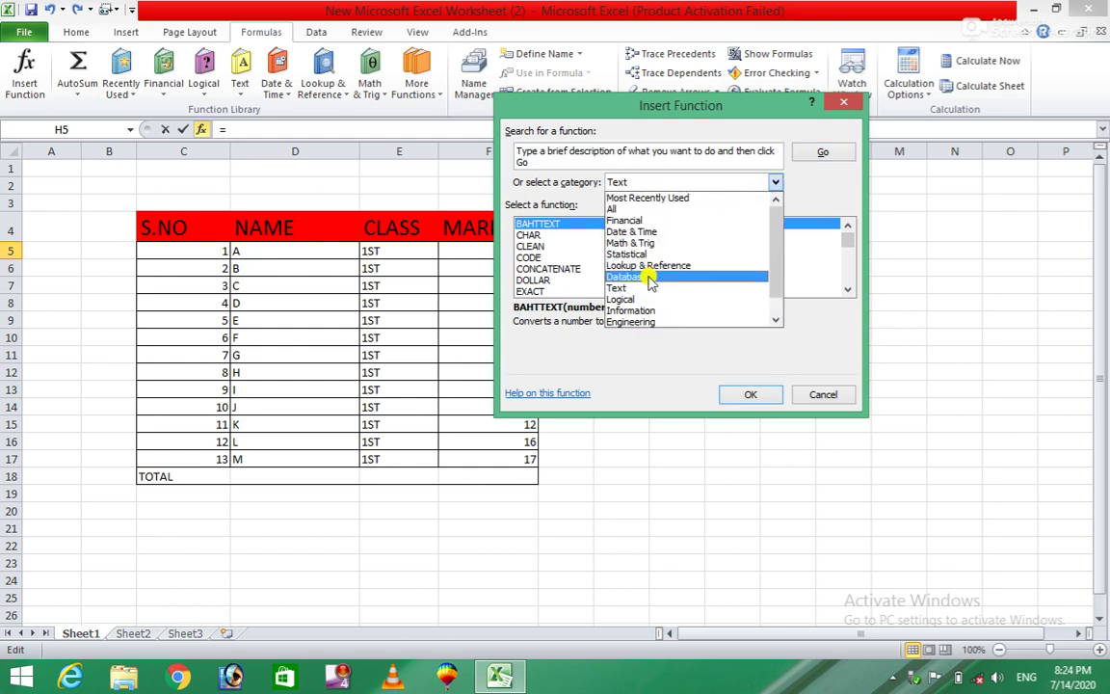
pyautogui.click(640, 235)
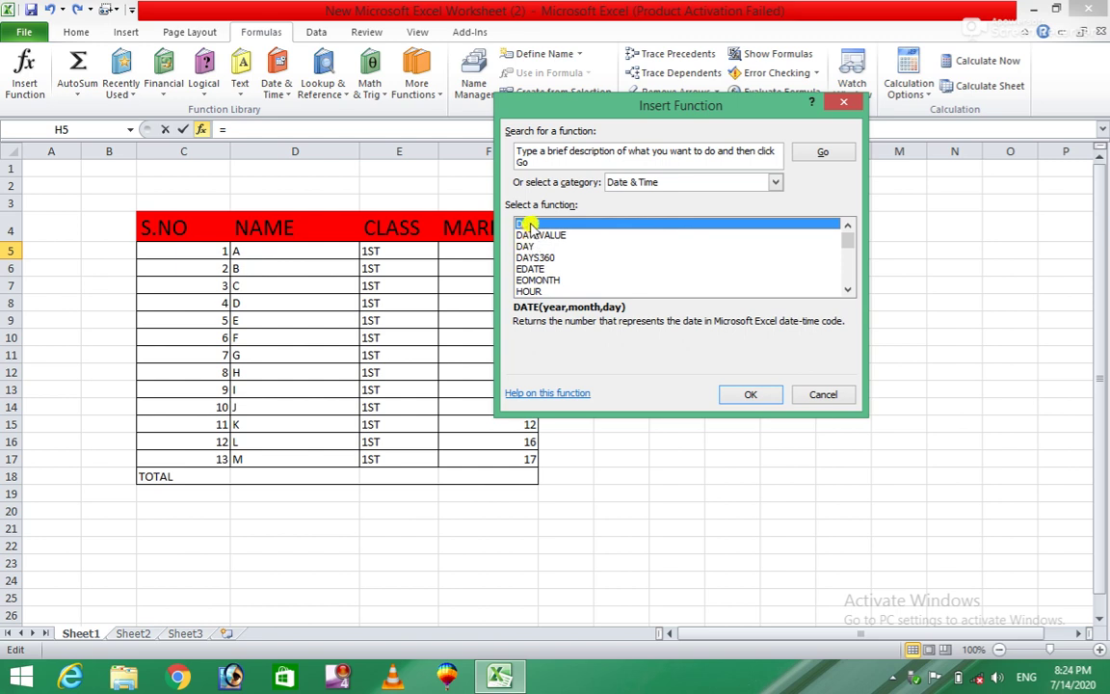
pyautogui.click(757, 398)
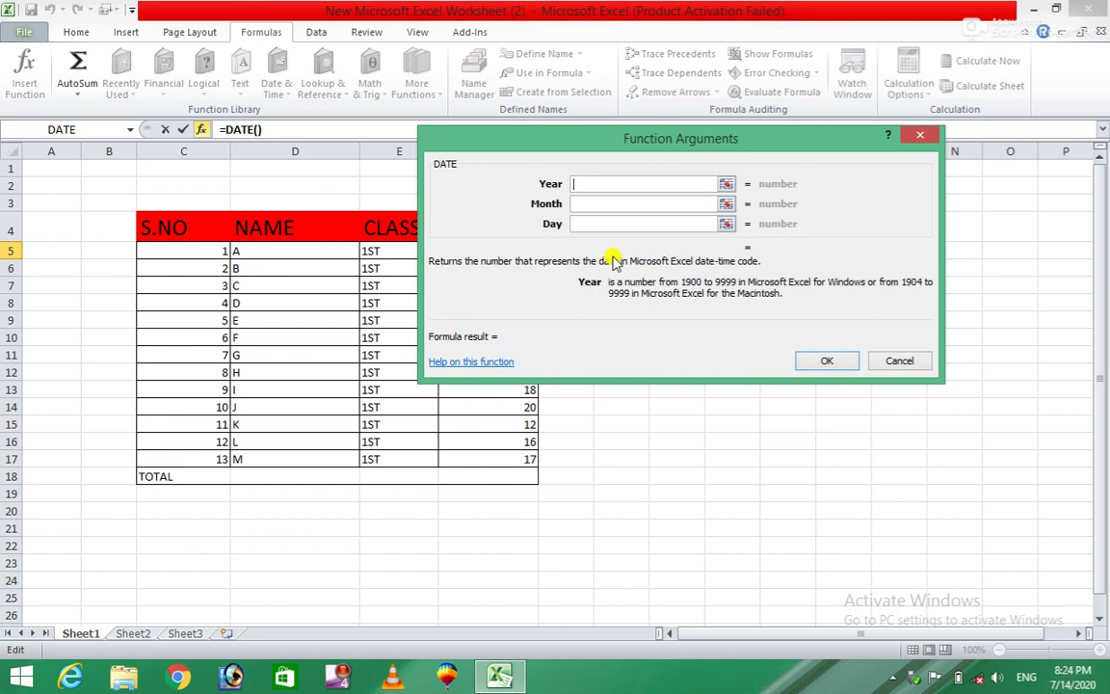
# Give DATE year 2020, month 07 and day 13, so H5 shows 7/13/2020.
pyautogui.write('20')
pyautogui.write('20')
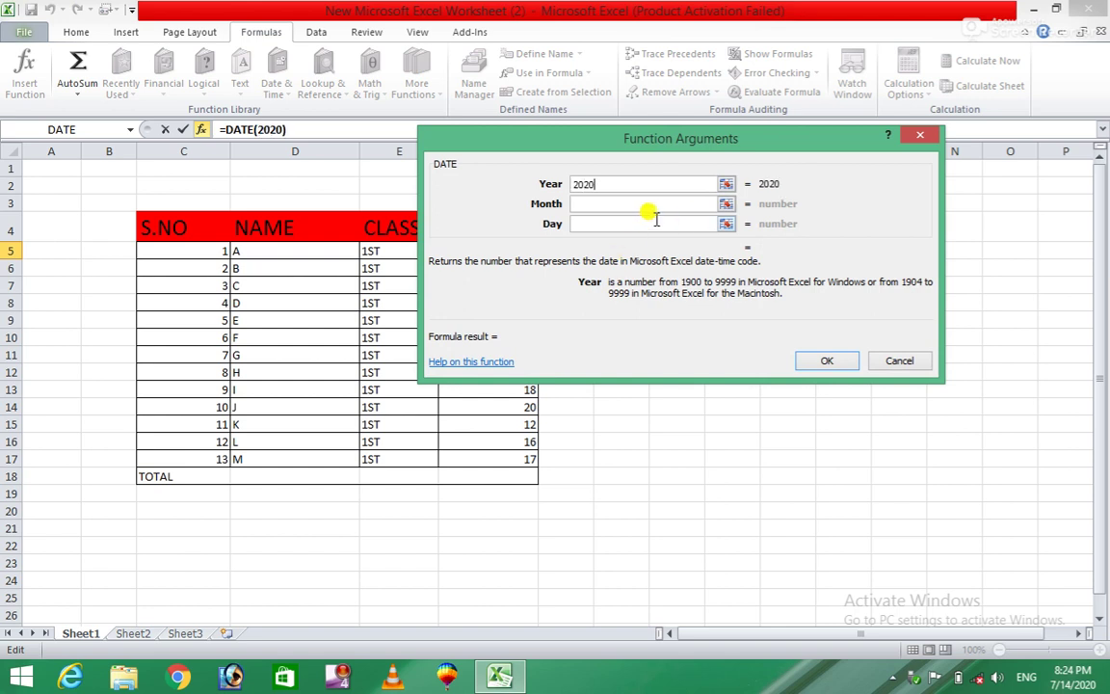
pyautogui.click(646, 204)
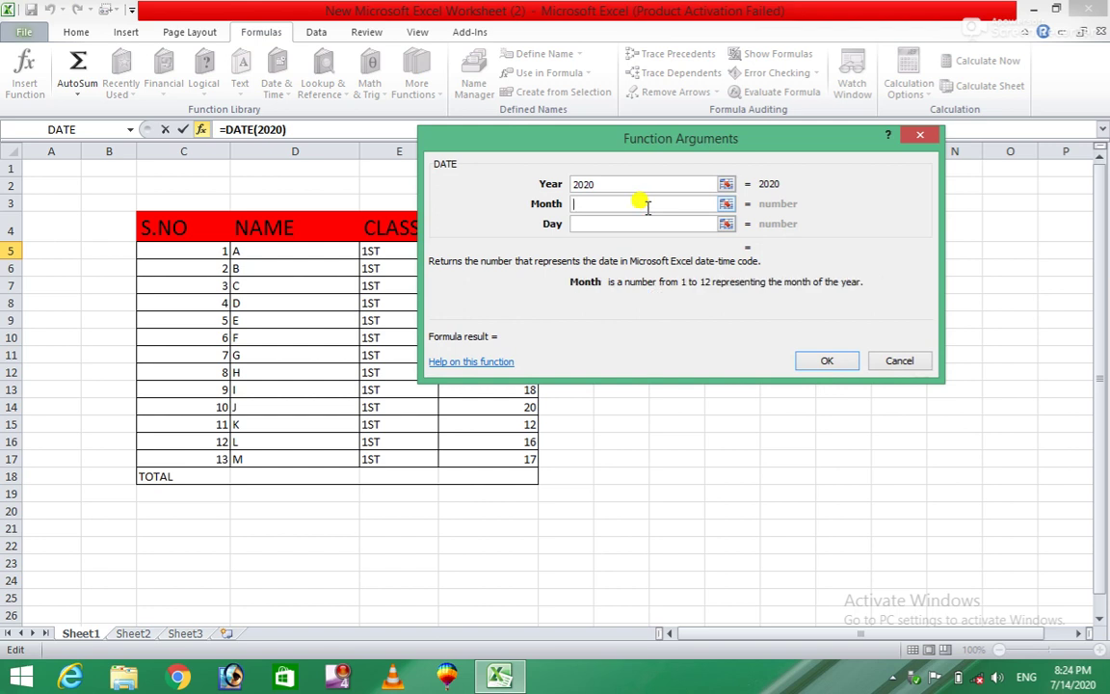
pyautogui.write('07')
pyautogui.click(624, 223)
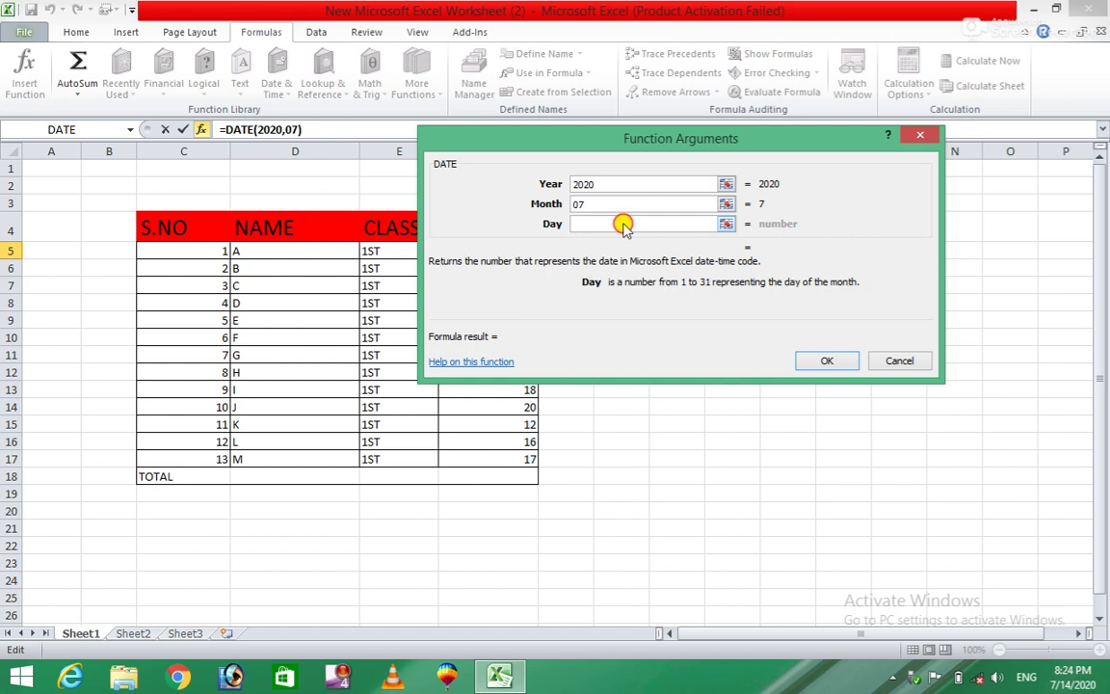
pyautogui.write('13')
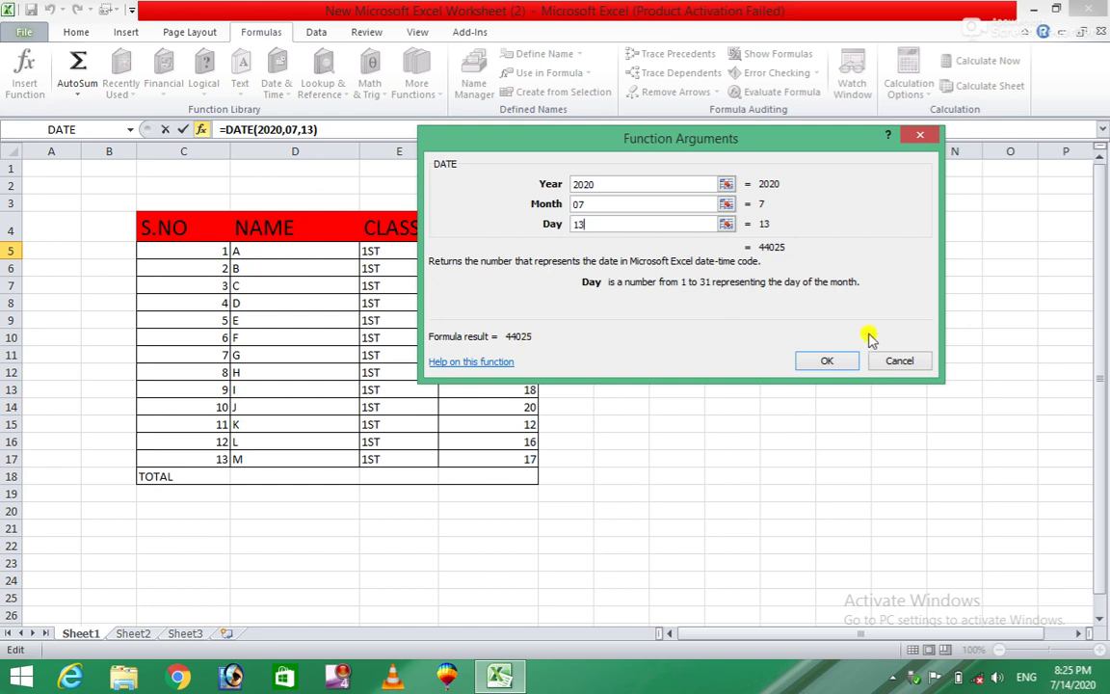
pyautogui.click(827, 360)
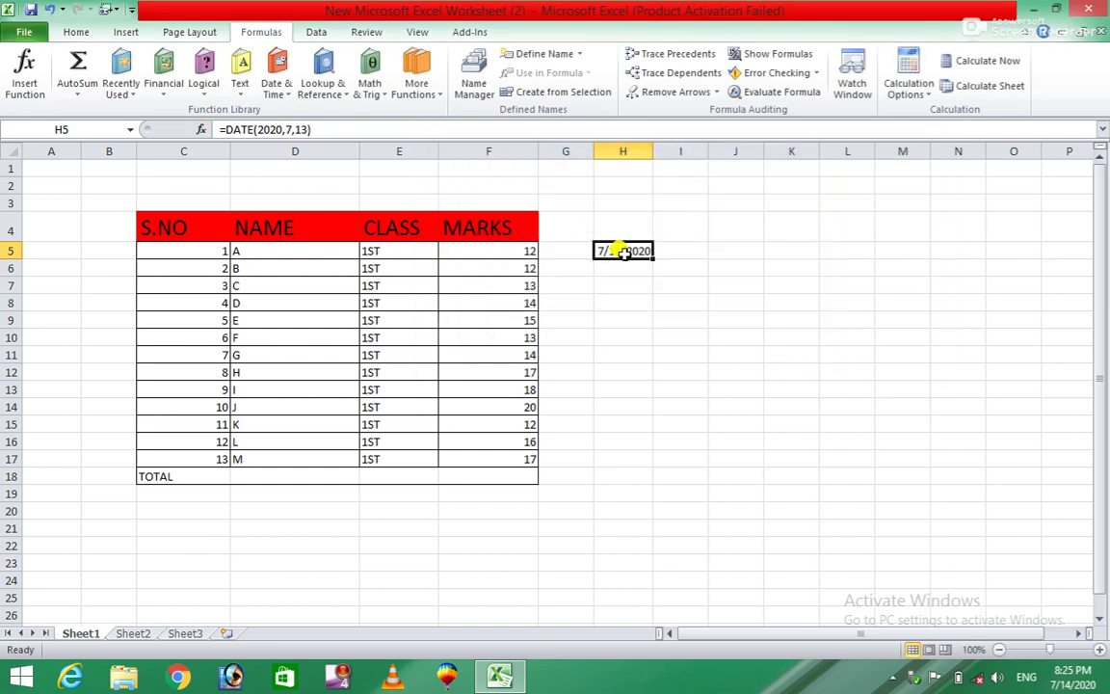
# Check the DATE formula in H5, then select cell I5.
pyautogui.click(648, 319)
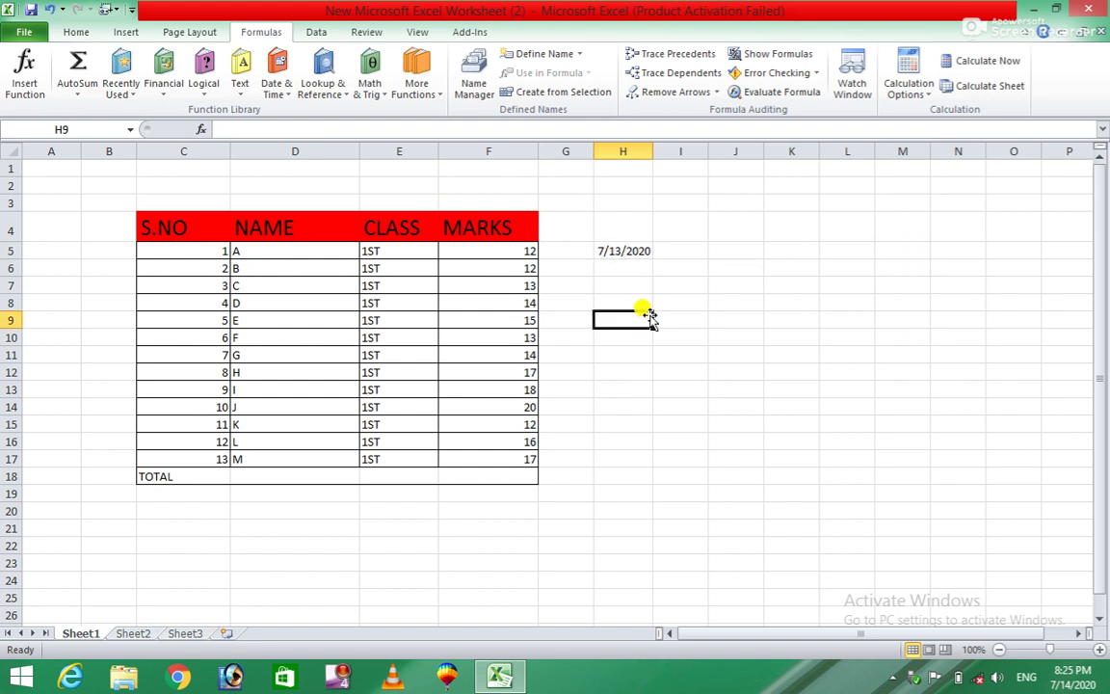
pyautogui.click(617, 249)
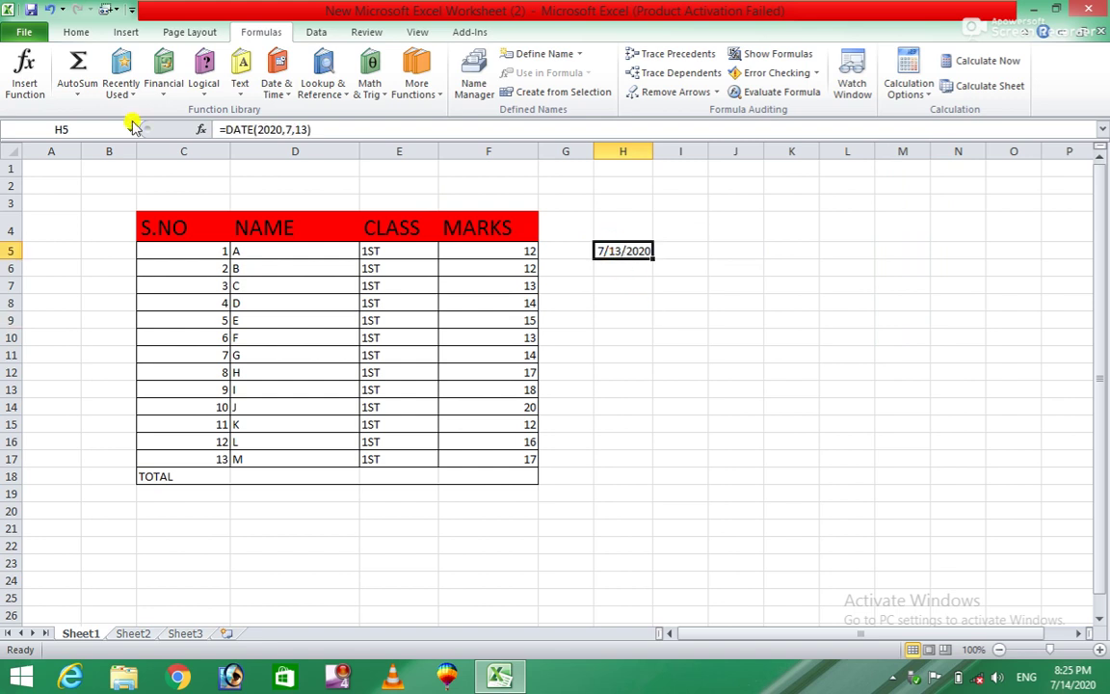
pyautogui.click(622, 266)
pyautogui.click(697, 249)
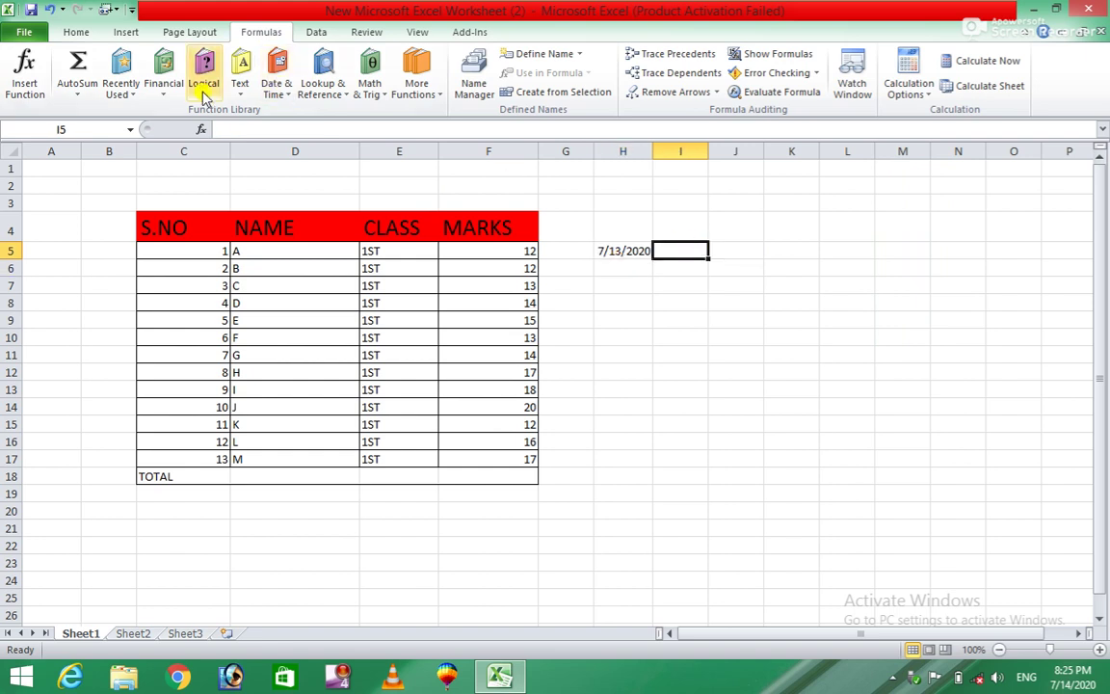
# Insert SUM into I5 from the Most Recently Used function category.
pyautogui.click(43, 91)
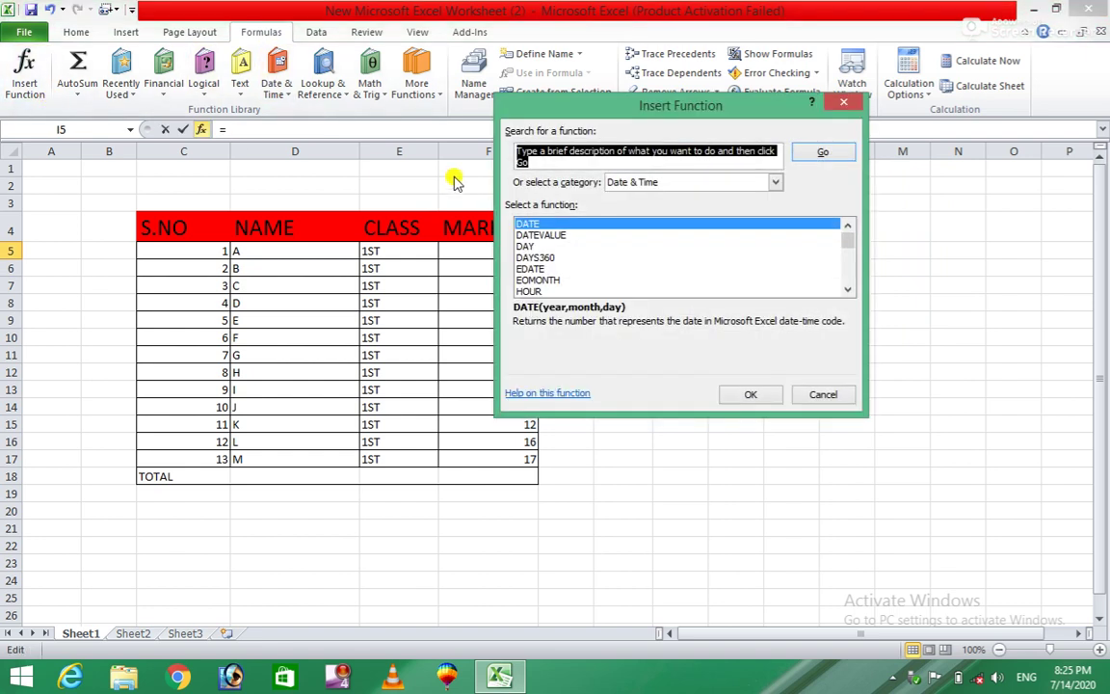
pyautogui.click(775, 182)
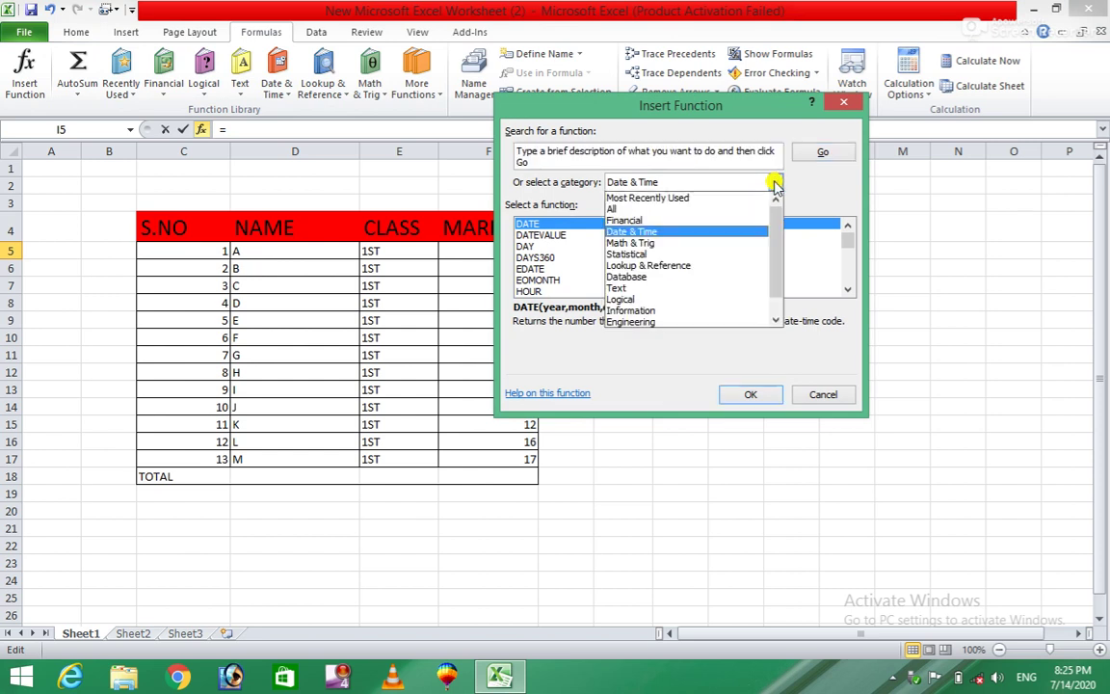
pyautogui.click(683, 199)
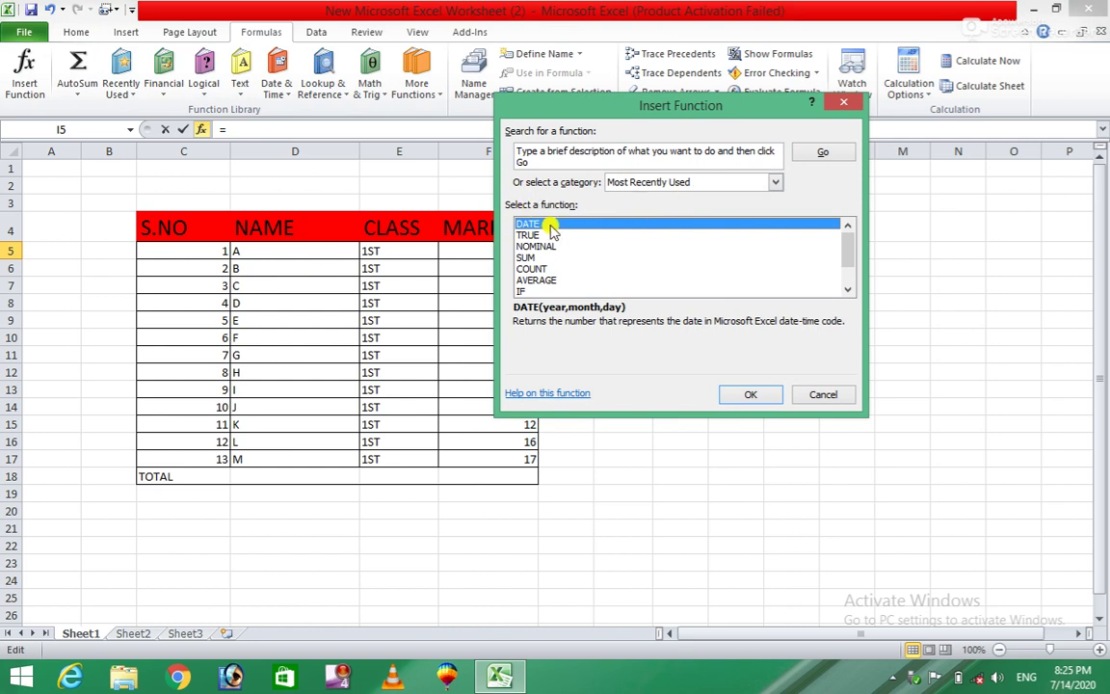
pyautogui.click(539, 280)
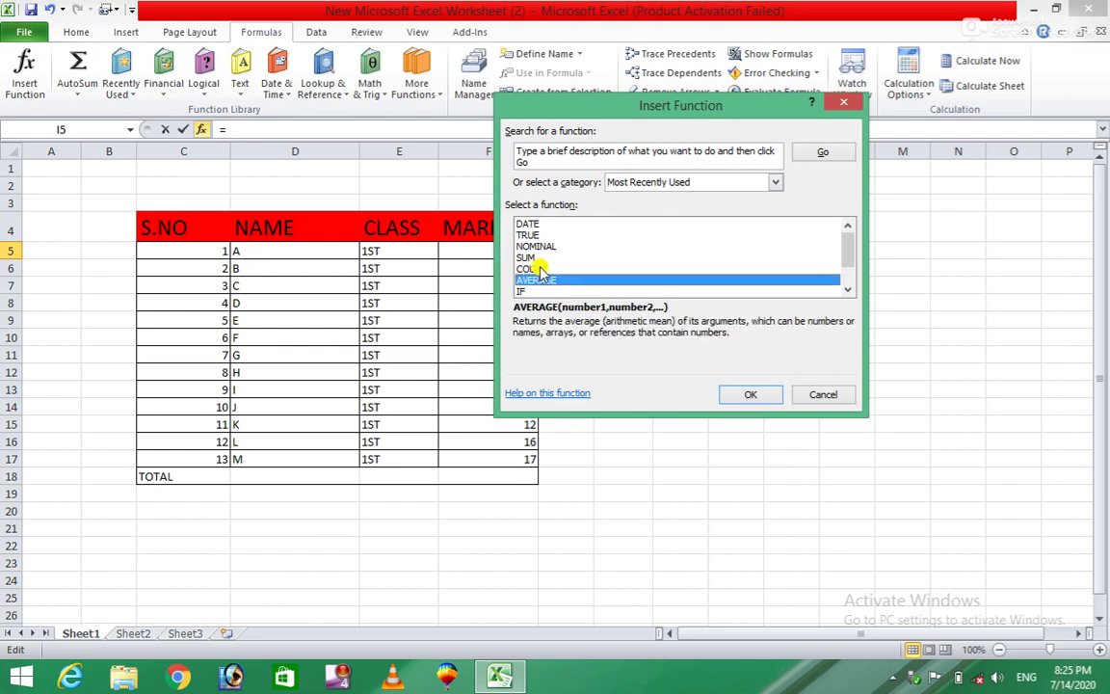
pyautogui.click(539, 267)
pyautogui.click(526, 257)
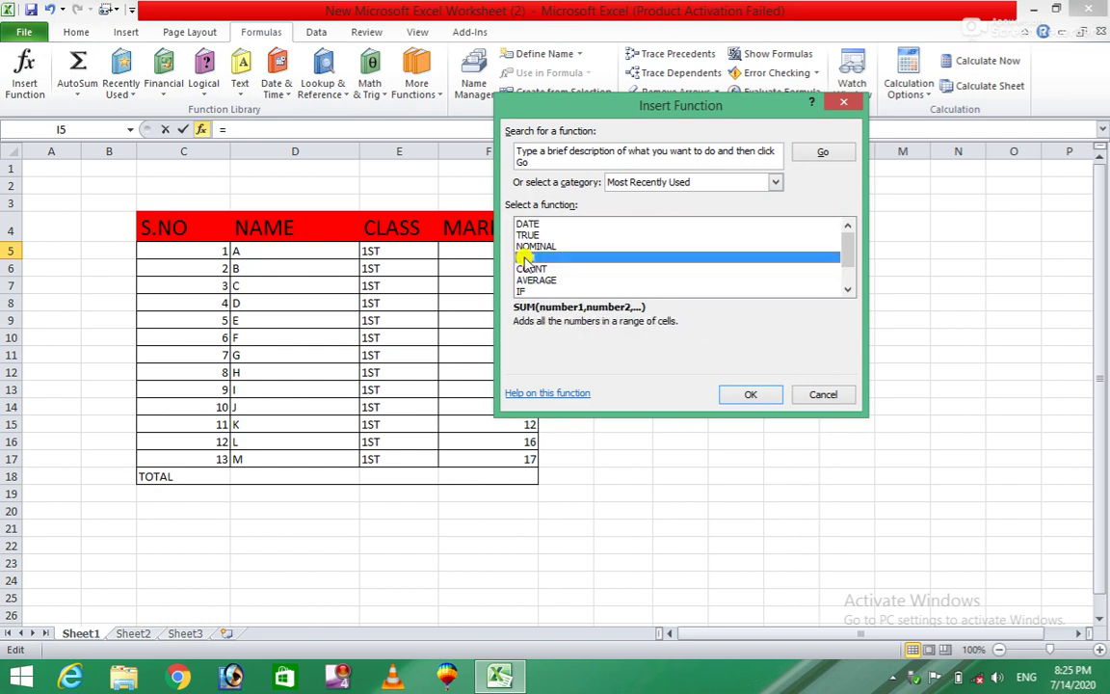
pyautogui.click(745, 395)
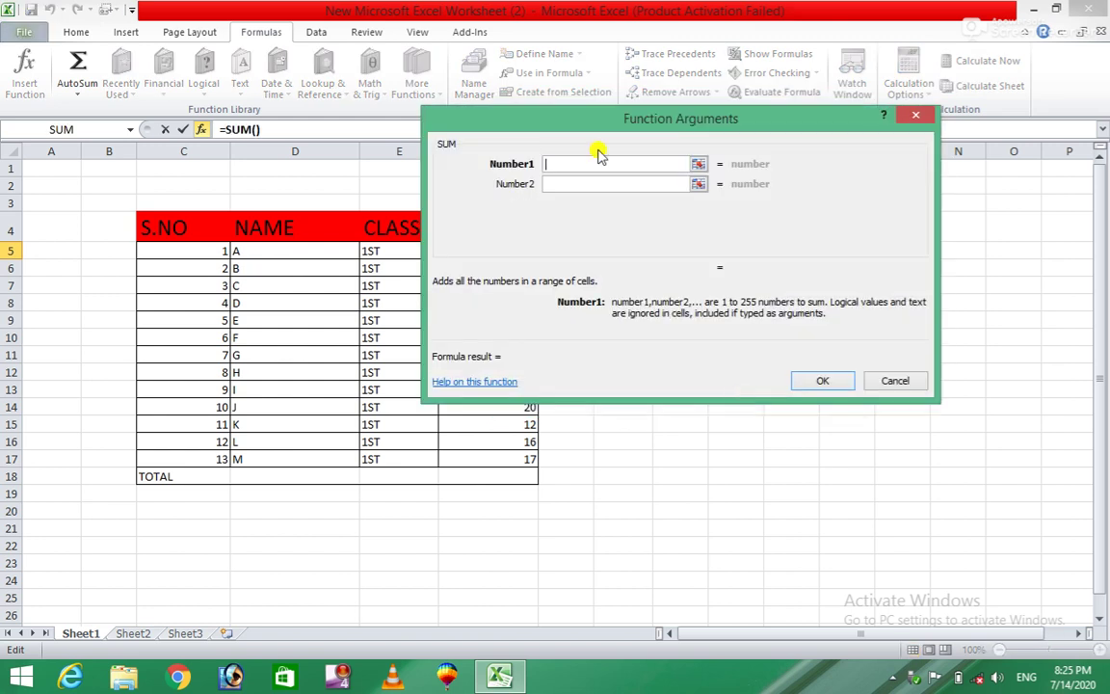
# Enter 2, 3, 4, 5 and 10 as the SUM numbers so I5 shows 24.
pyautogui.write('2')
pyautogui.click(559, 181)
pyautogui.write('3')
pyautogui.click(564, 203)
pyautogui.write('4')
pyautogui.click(569, 223)
pyautogui.write('5')
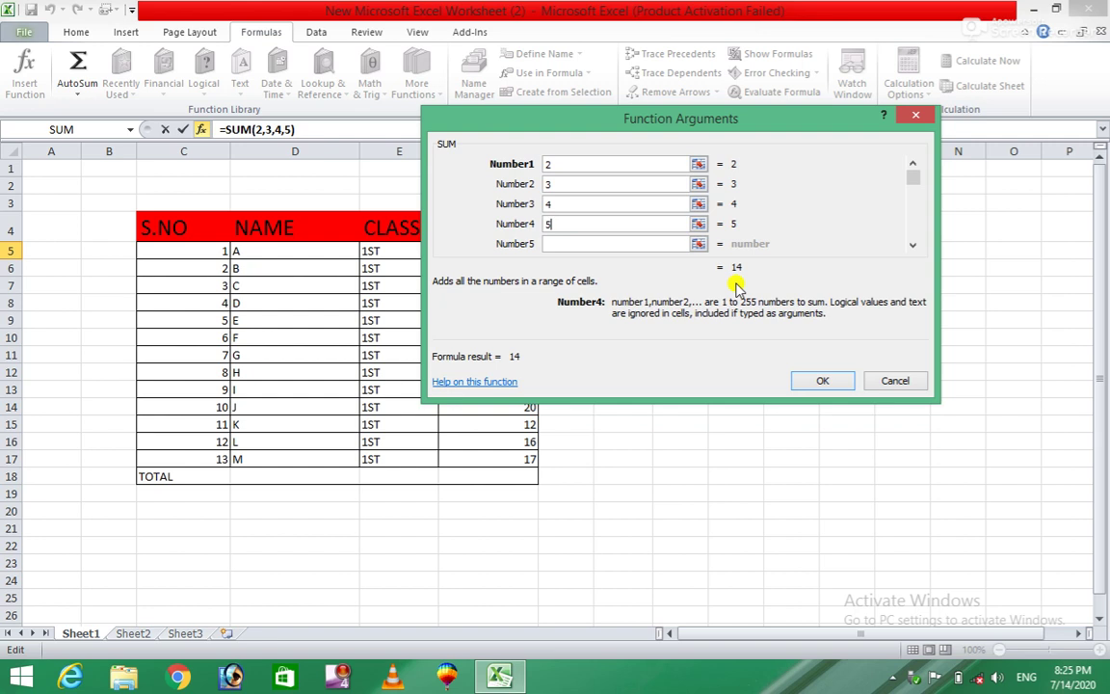
pyautogui.write('1')
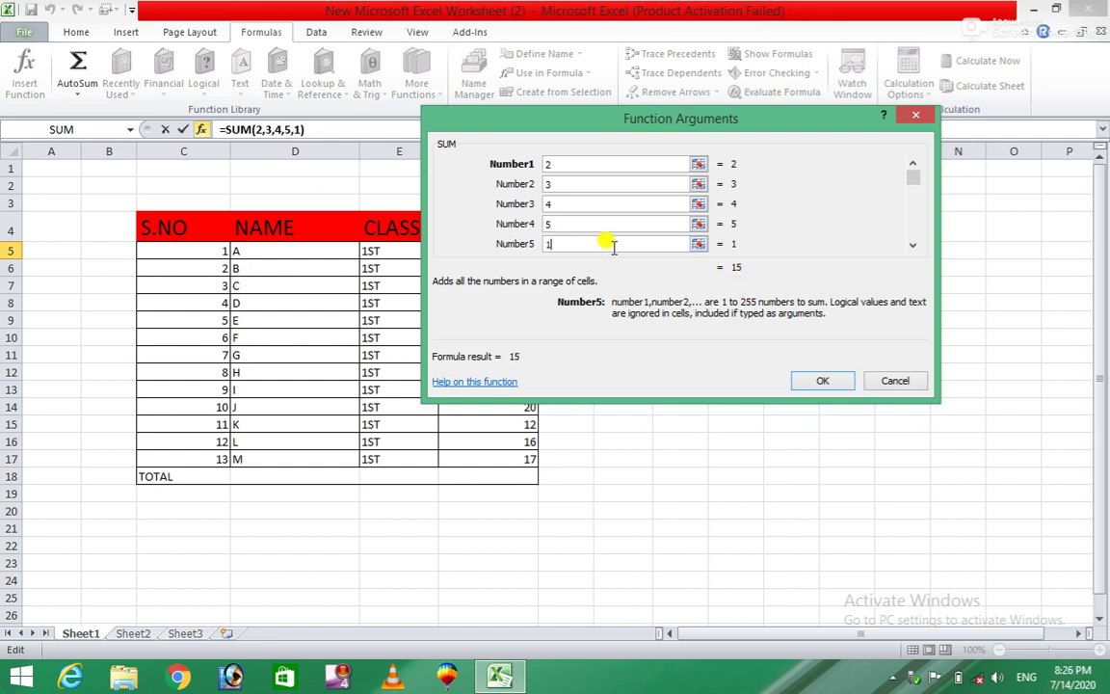
pyautogui.write('0')
pyautogui.click(806, 378)
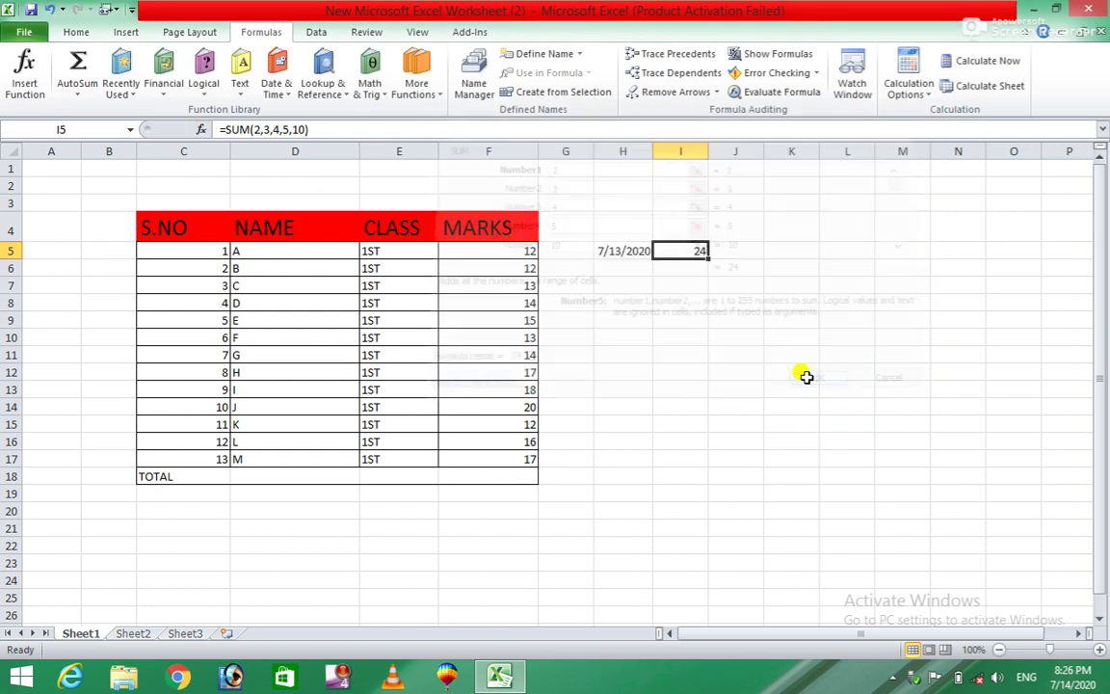
pyautogui.click(768, 268)
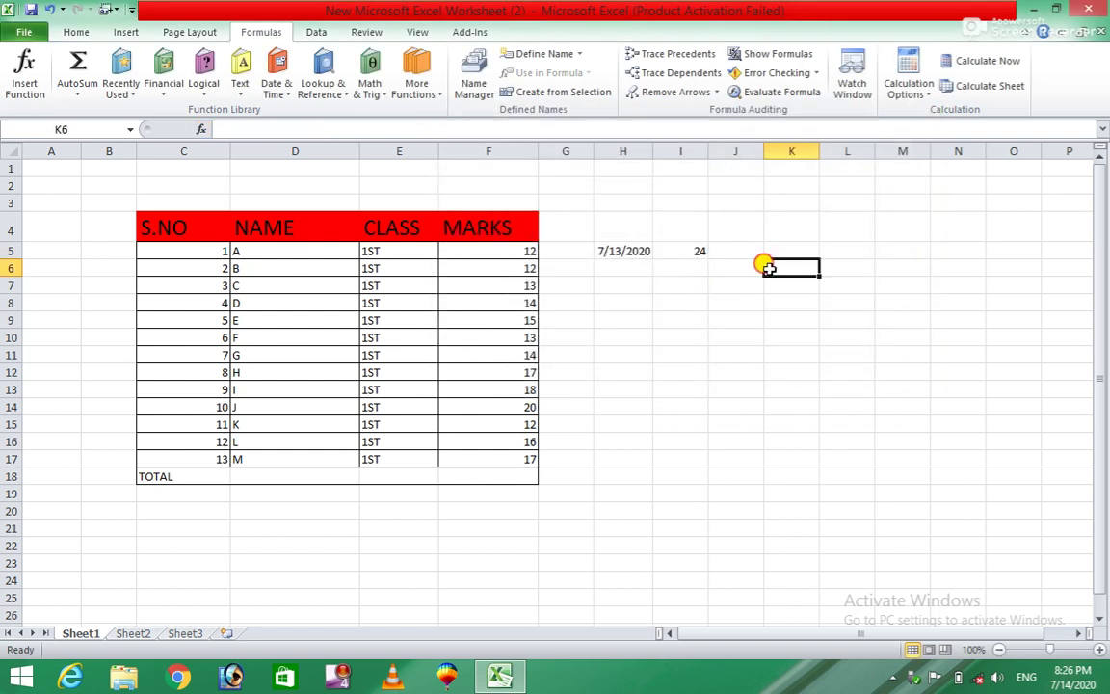
# AutoSum the MARKS column into F18 as =SUM(F5:F17), giving 193.
pyautogui.click(694, 251)
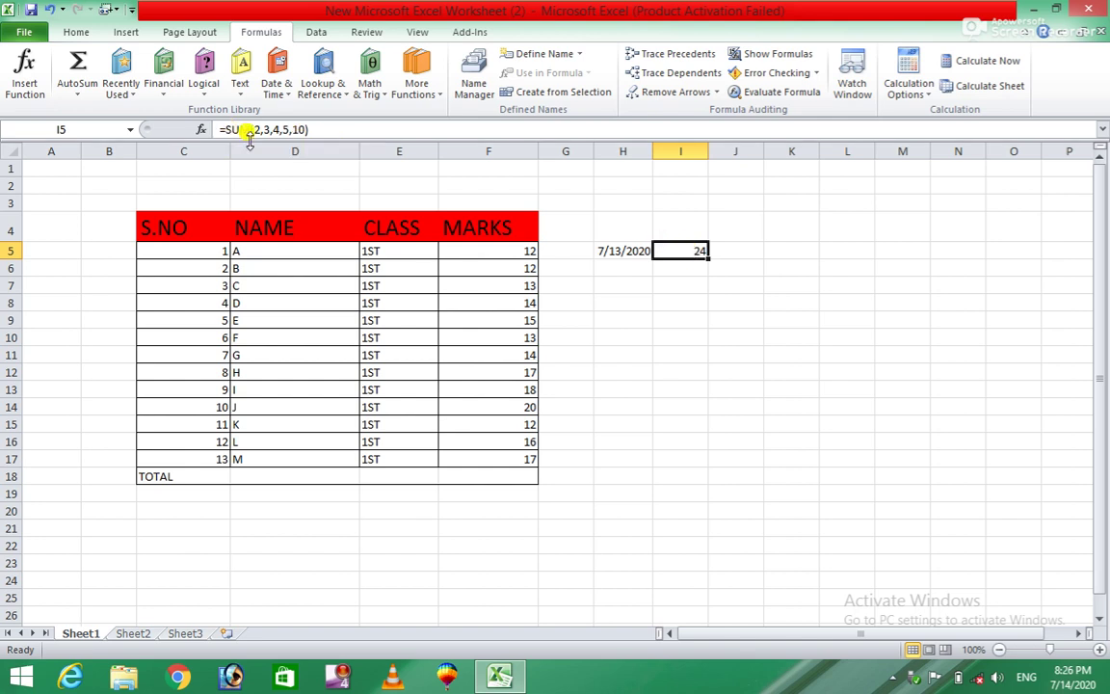
pyautogui.click(635, 302)
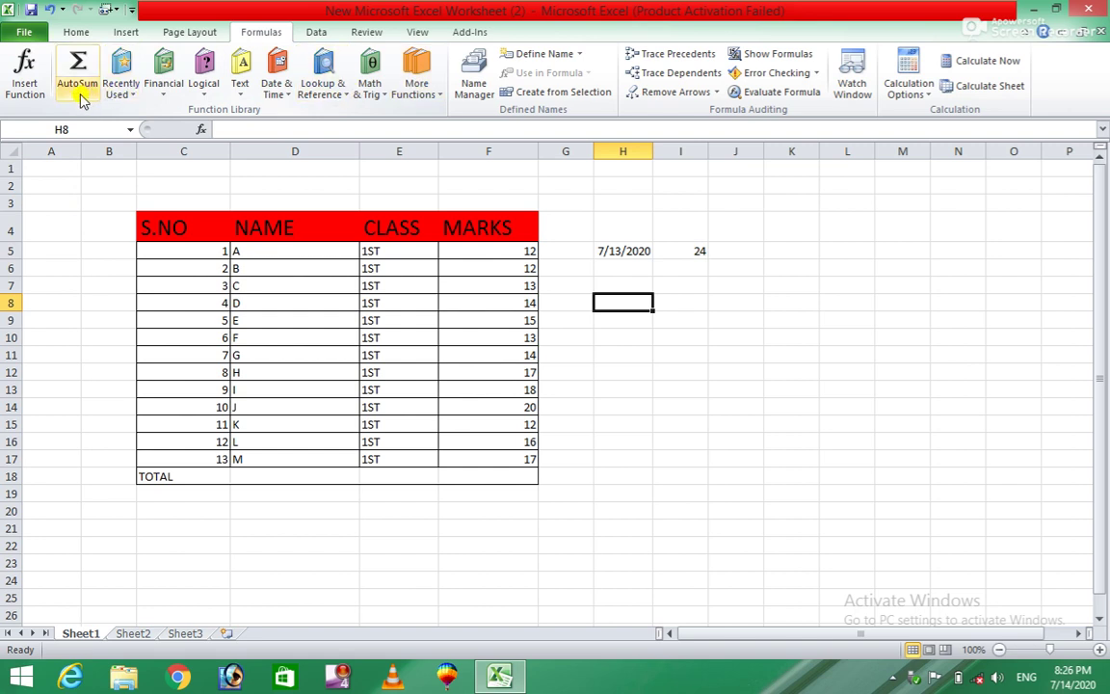
pyautogui.click(483, 473)
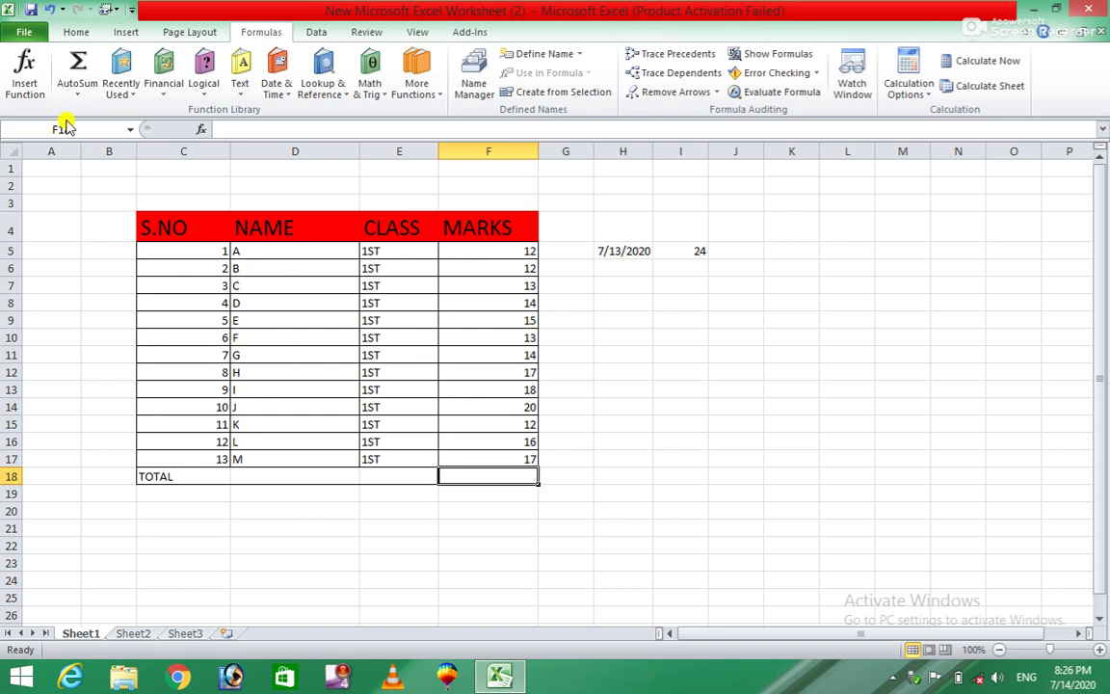
pyautogui.click(81, 64)
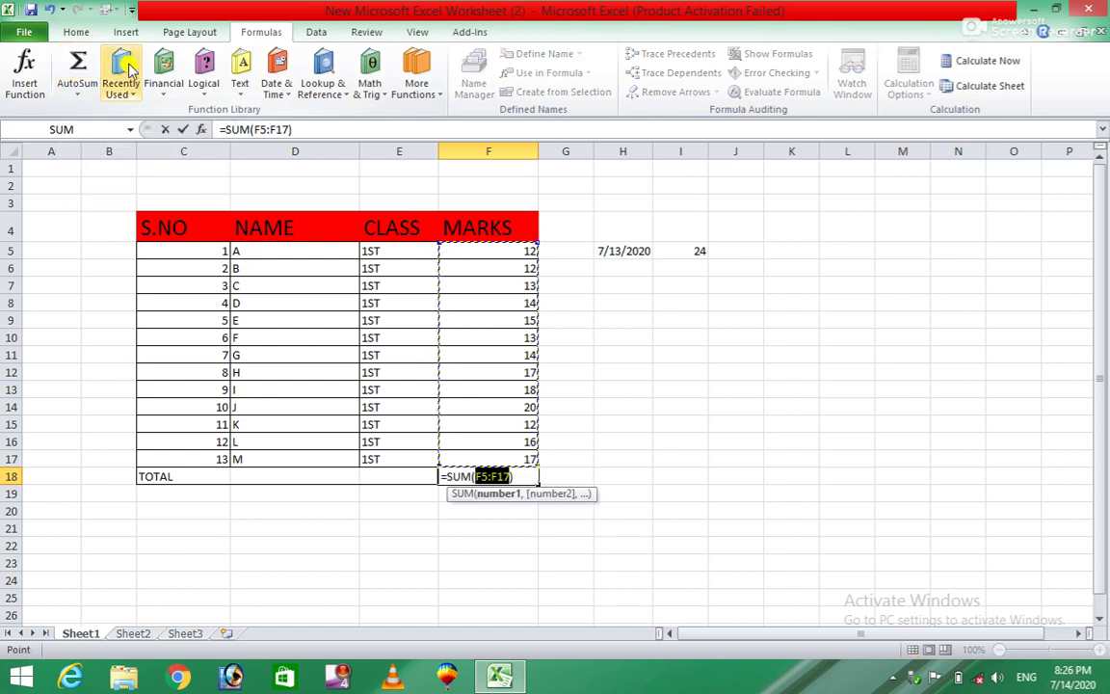
pyautogui.press('Return')
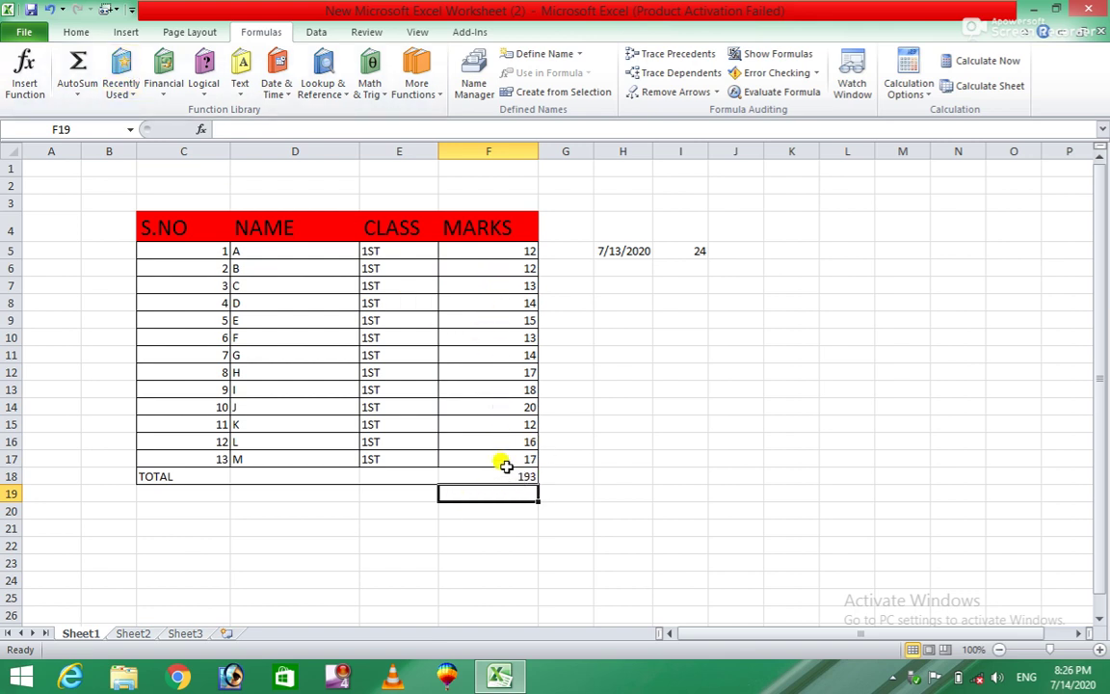
pyautogui.click(77, 94)
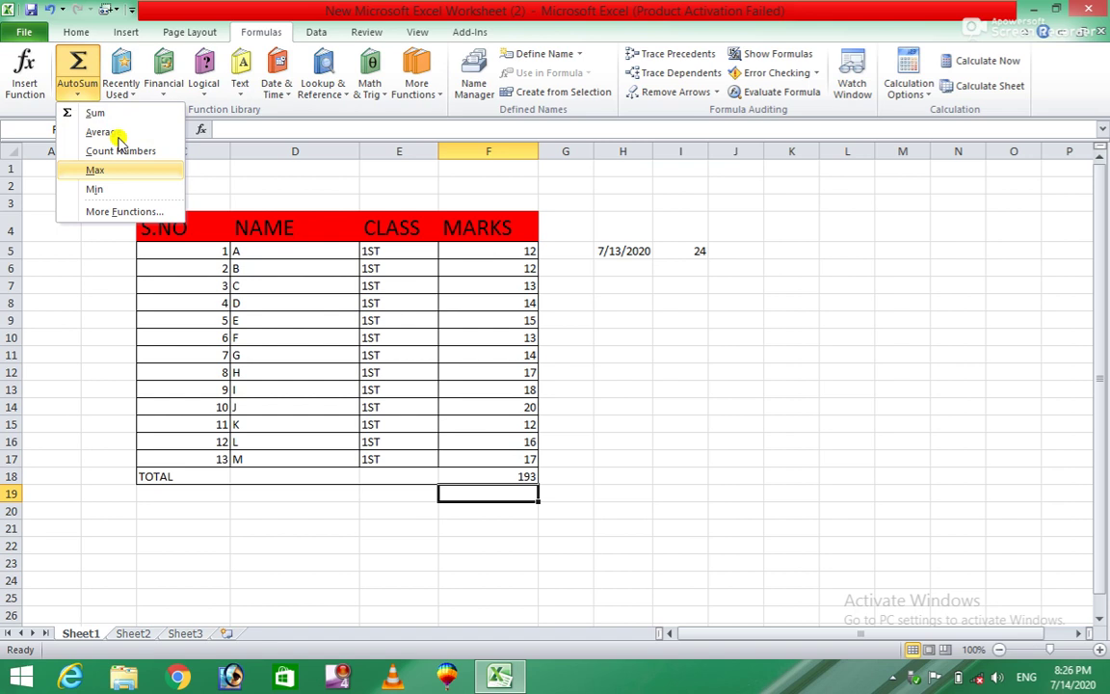
# Replace F18's total with =AVERAGE(F5:F17), showing 14.84615385.
pyautogui.click(493, 475)
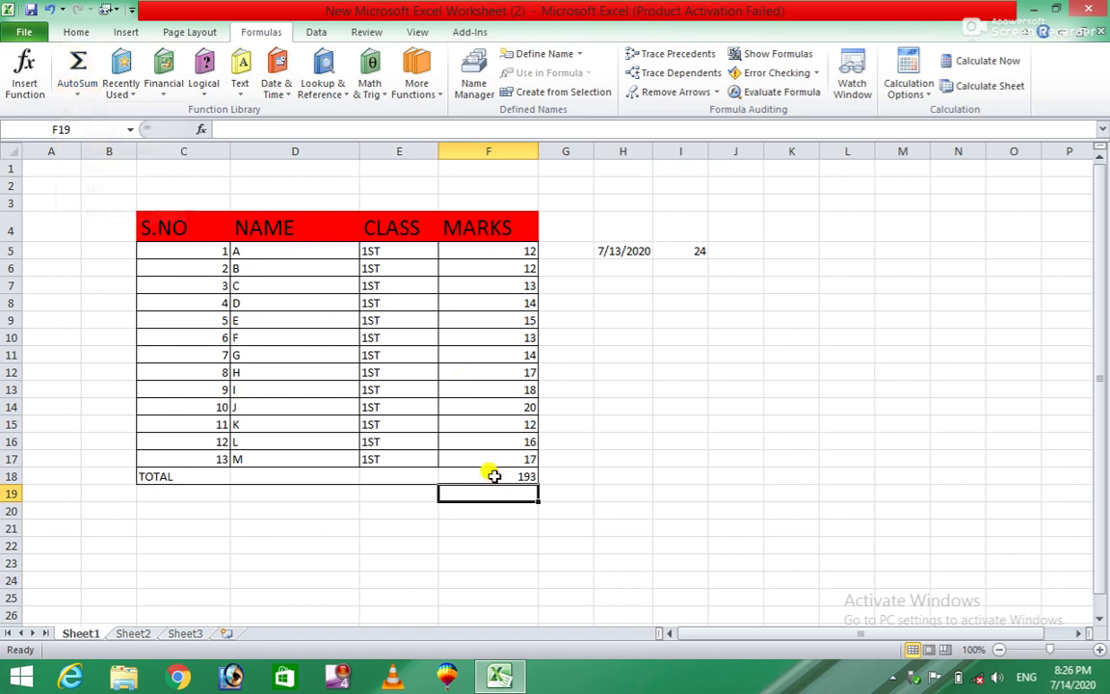
pyautogui.click(76, 93)
pyautogui.click(112, 136)
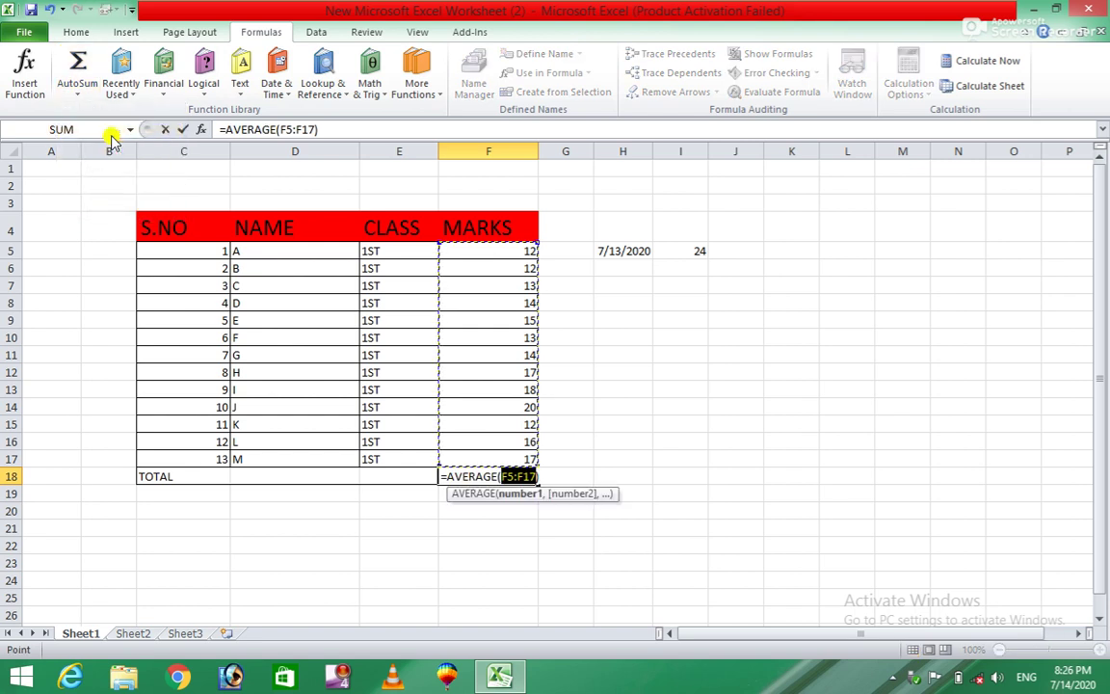
pyautogui.press('Return')
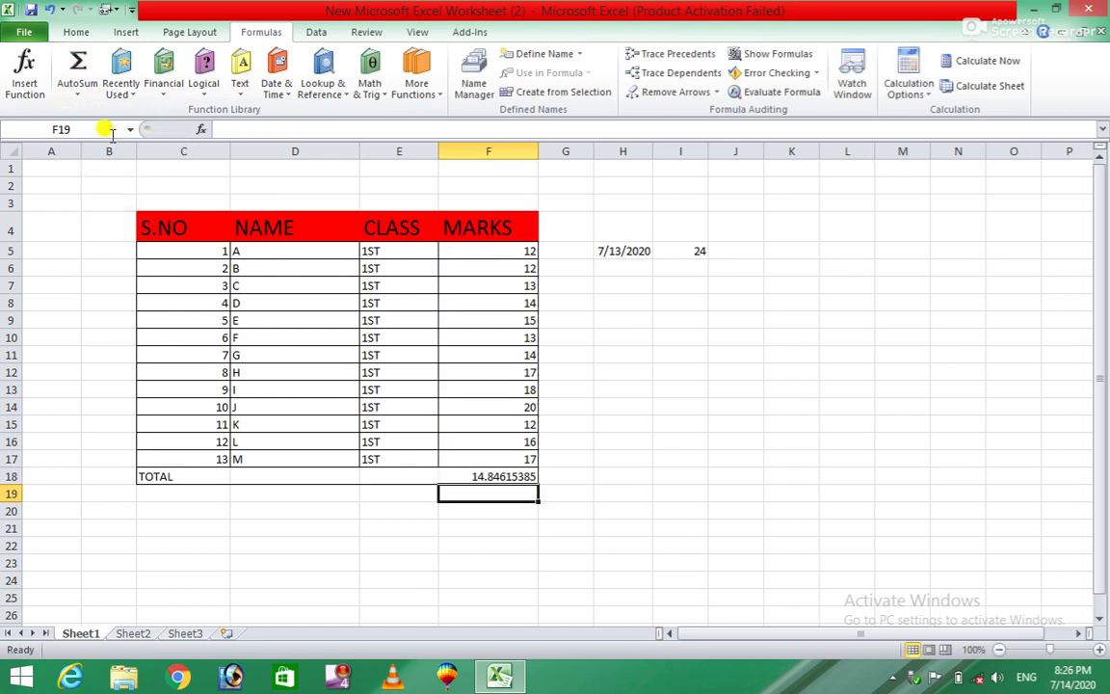
# Reopen F18's formula for editing and cancel with Esc, keeping the average.
pyautogui.click(491, 481)
pyautogui.doubleClick(498, 475)
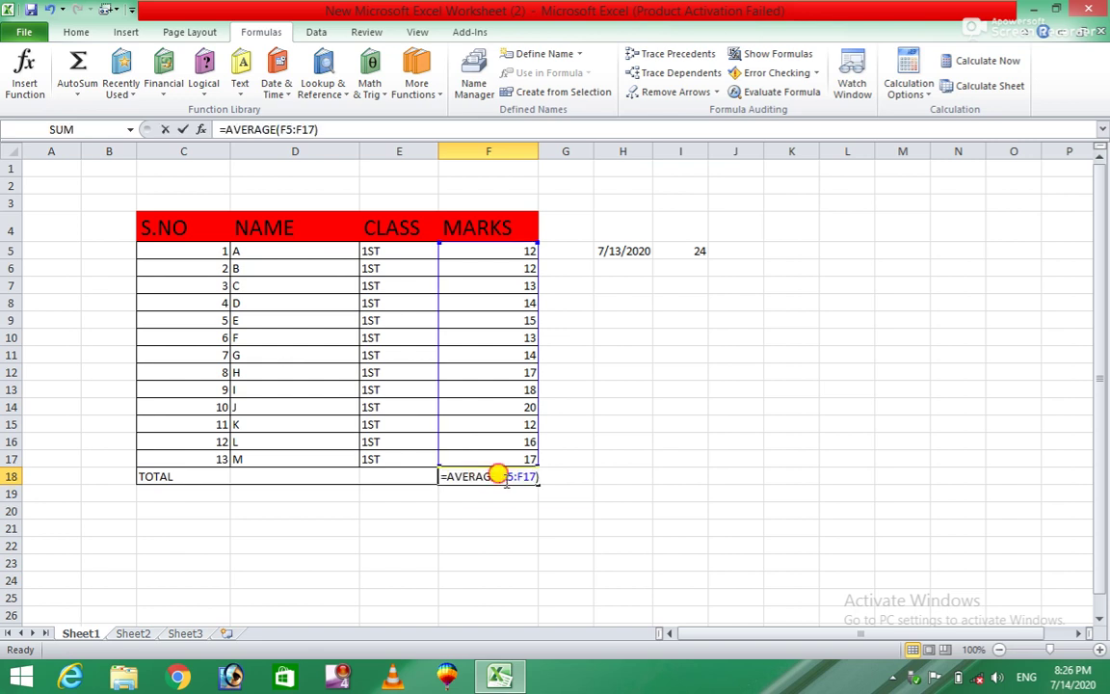
pyautogui.click(69, 97)
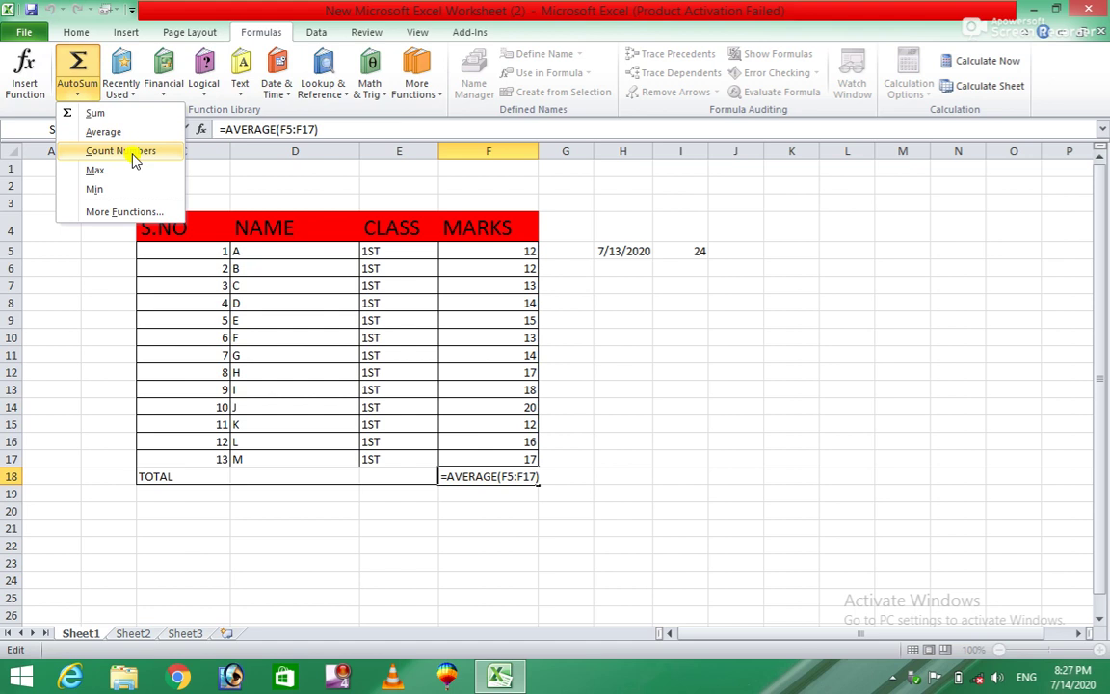
pyautogui.press('Escape')
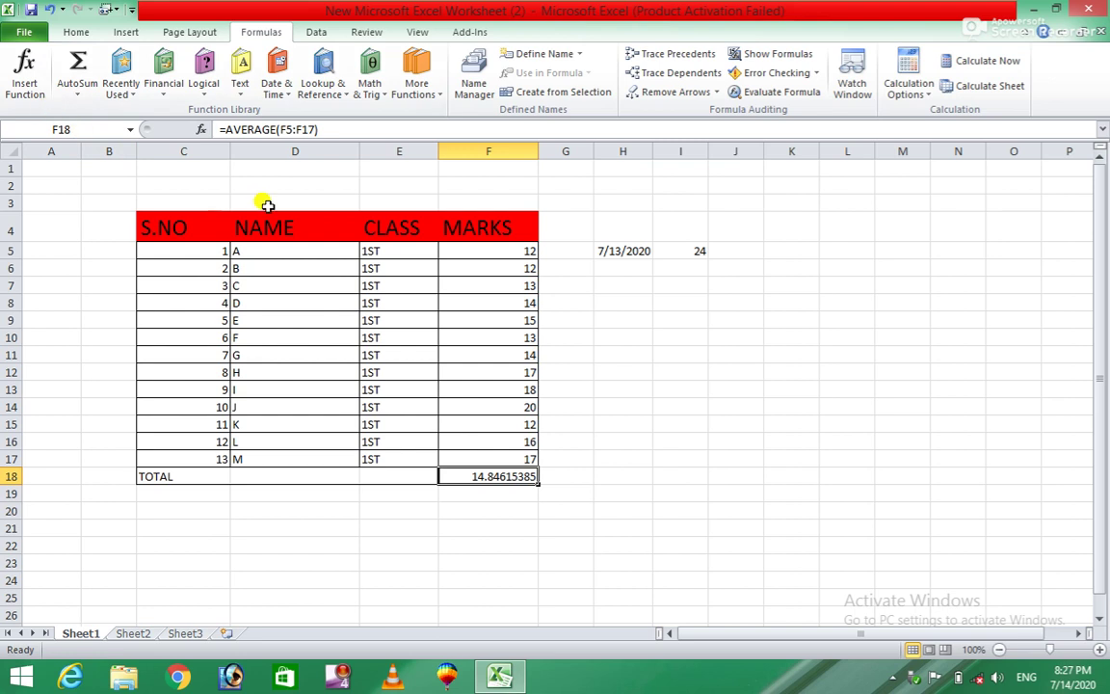
pyautogui.click(545, 525)
pyautogui.click(475, 476)
pyautogui.click(75, 97)
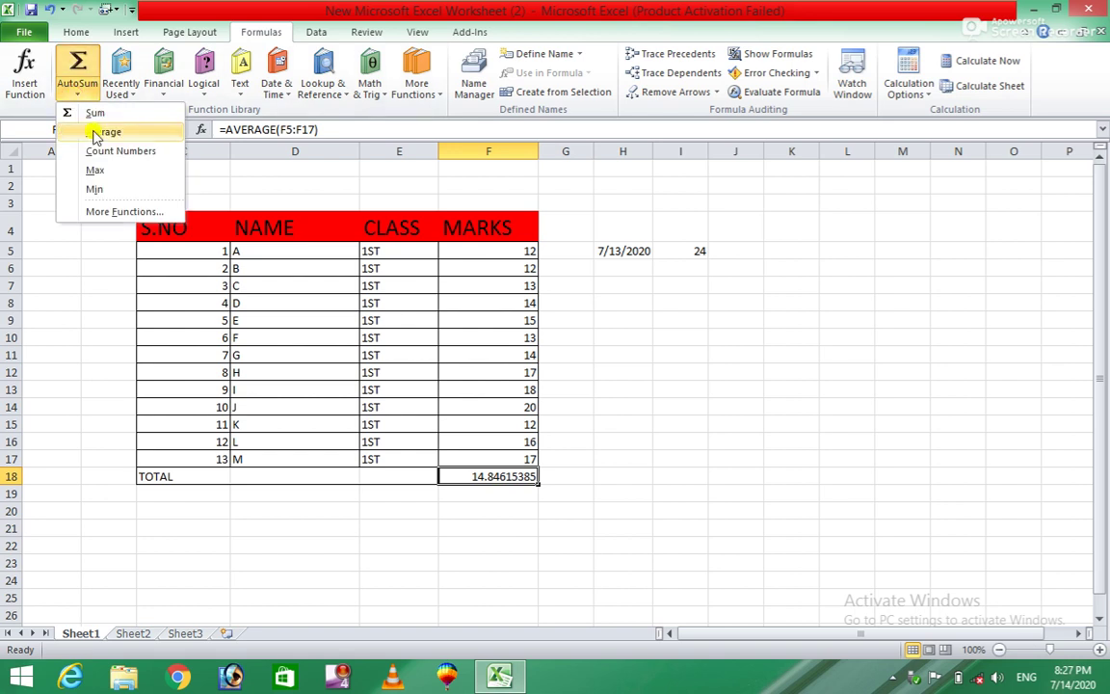
# Switch F18 to Count Numbers, =COUNT(F5:F17), showing 13.
pyautogui.click(108, 154)
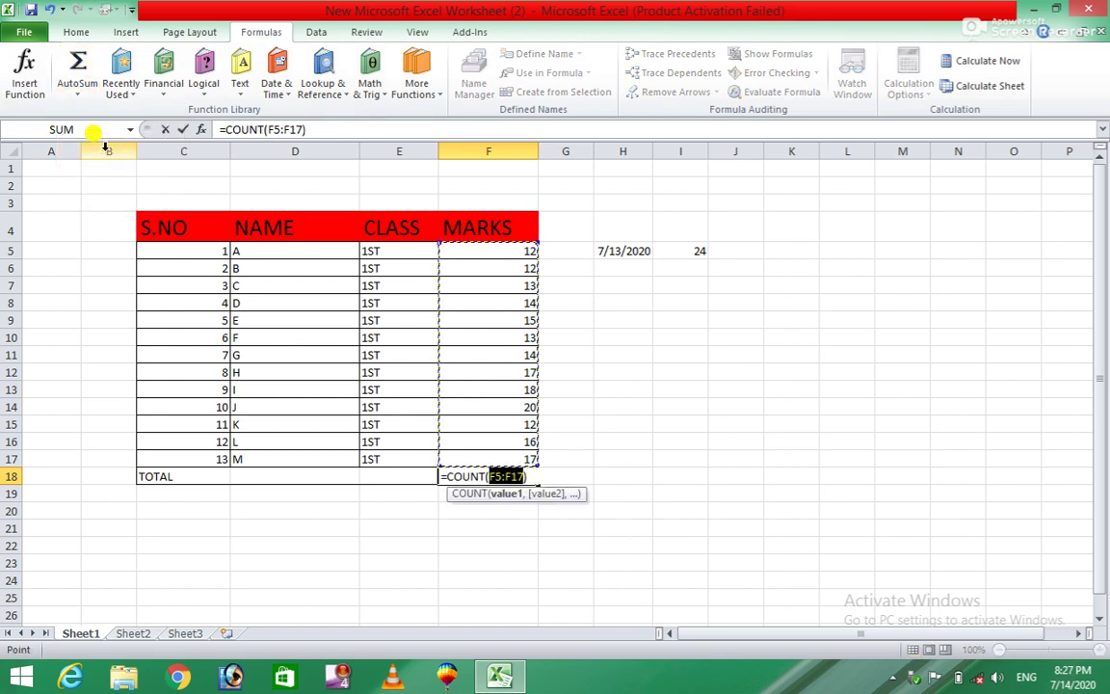
pyautogui.press('Return')
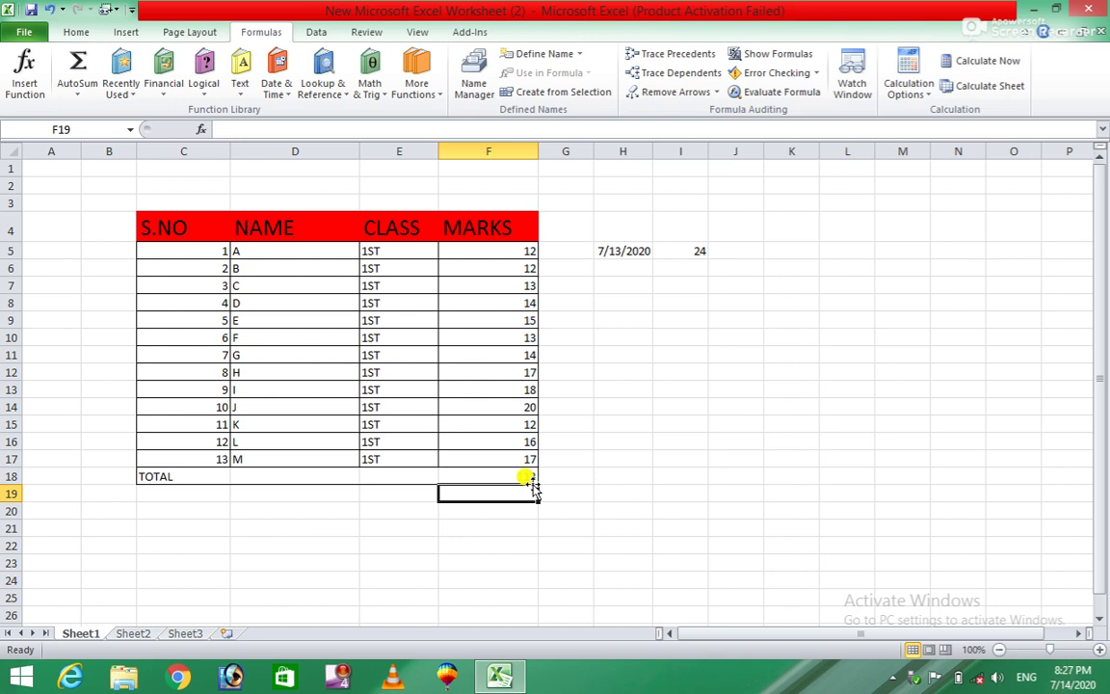
pyautogui.click(77, 94)
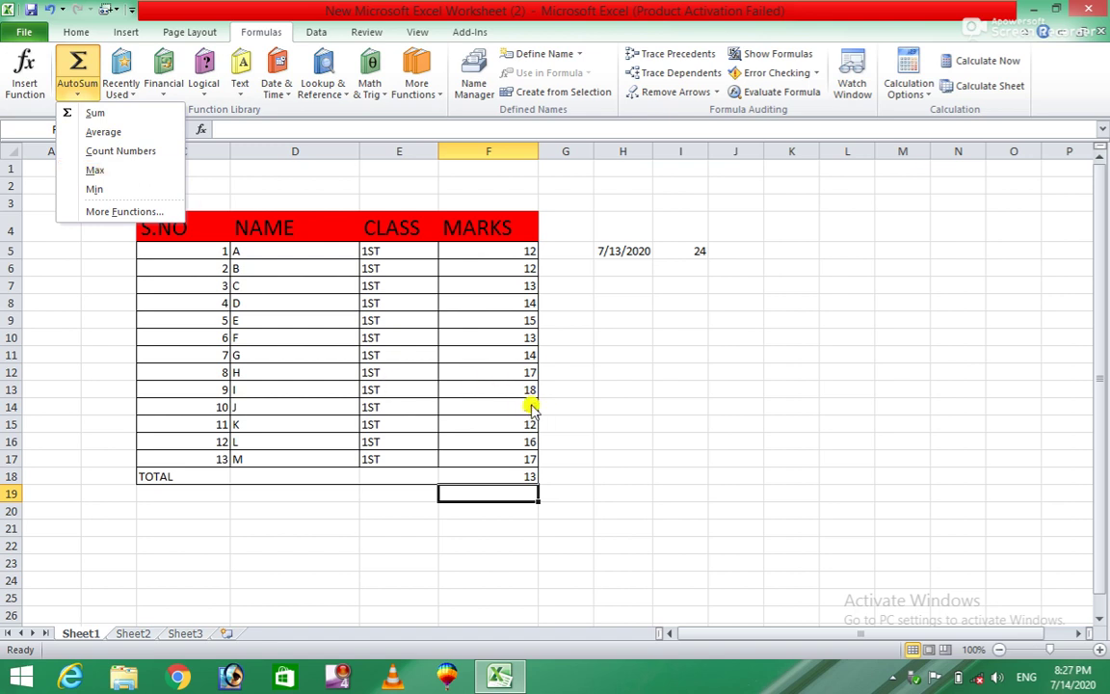
# Try a Max of 20 in F19, then clear it.
pyautogui.click(97, 173)
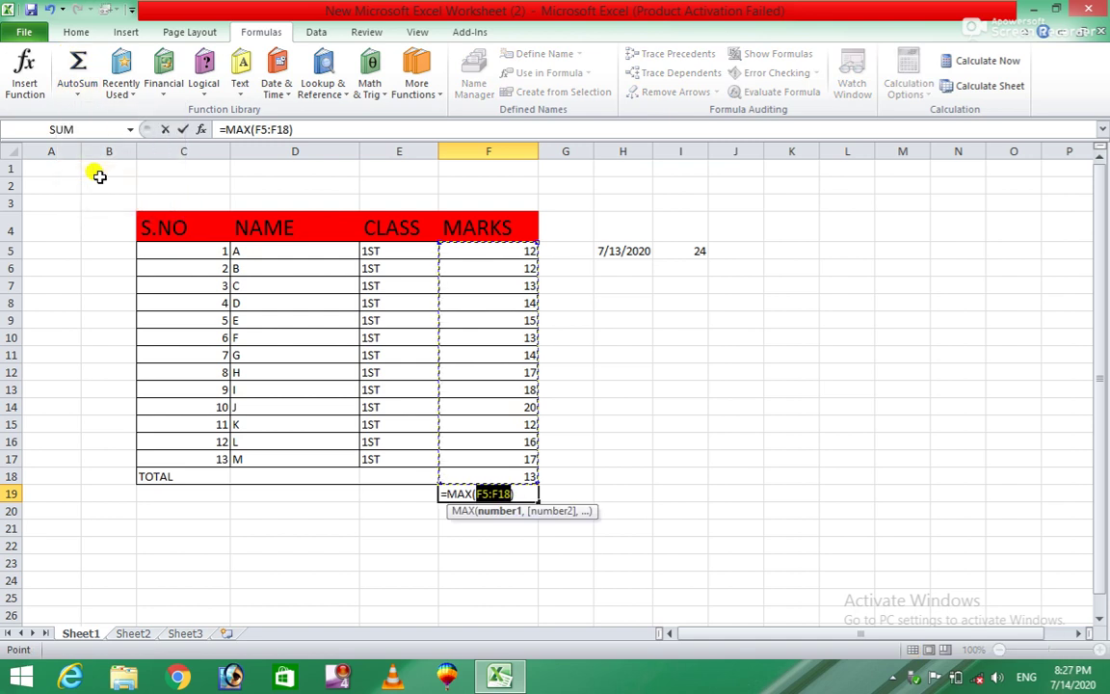
pyautogui.press('Return')
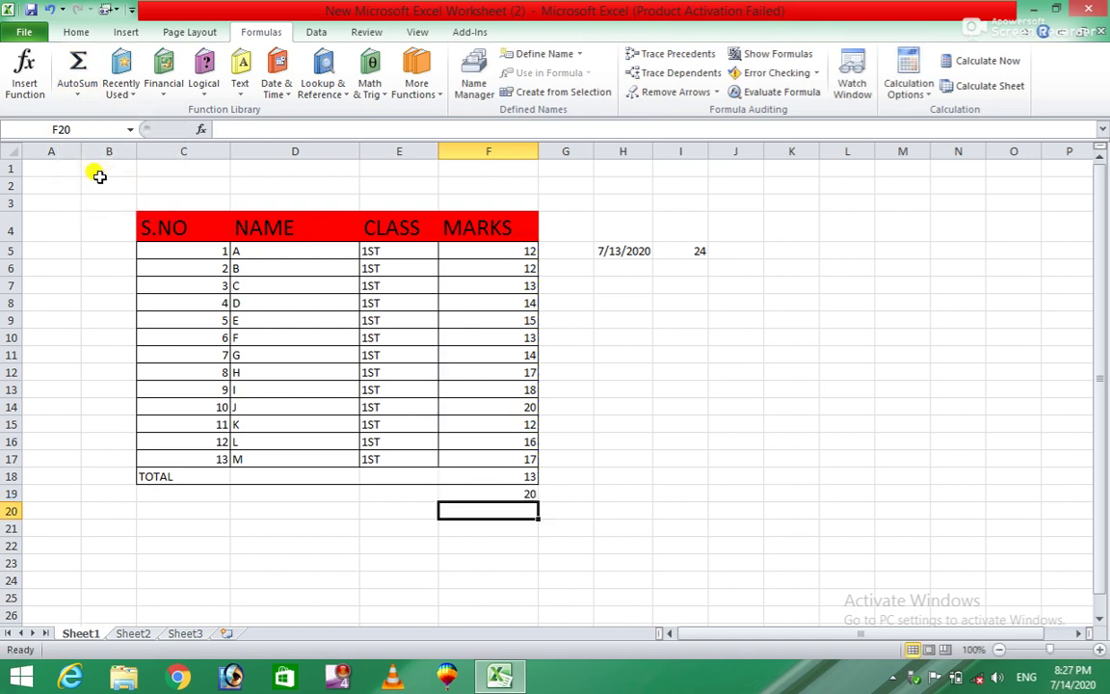
pyautogui.click(615, 493)
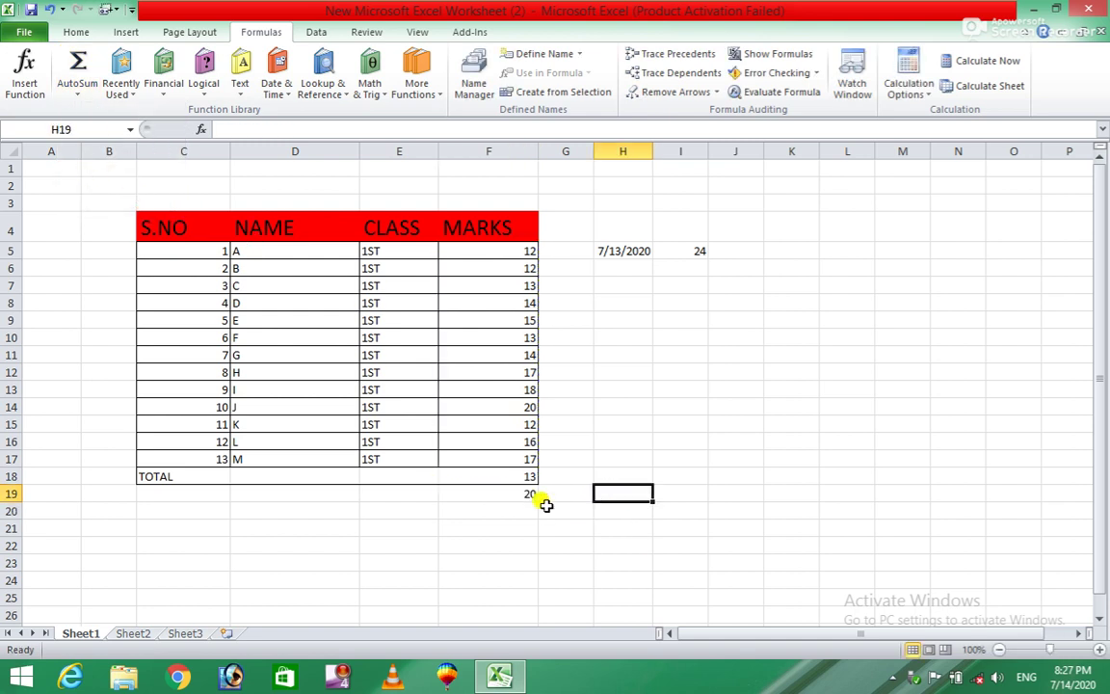
pyautogui.click(530, 495)
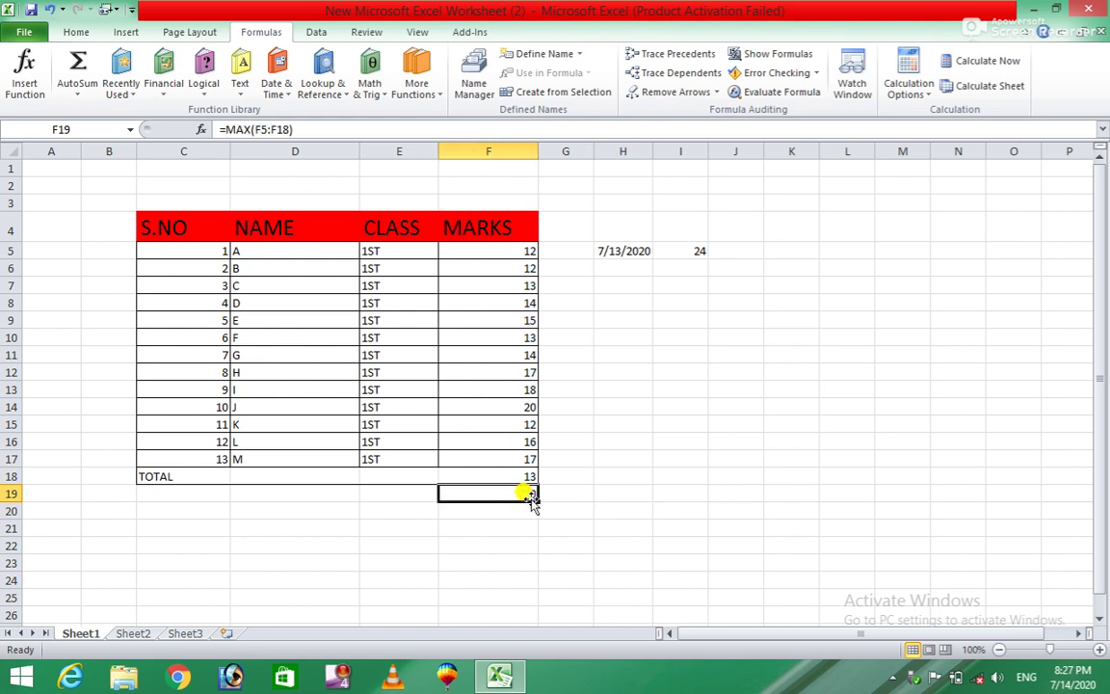
pyautogui.press('Up')
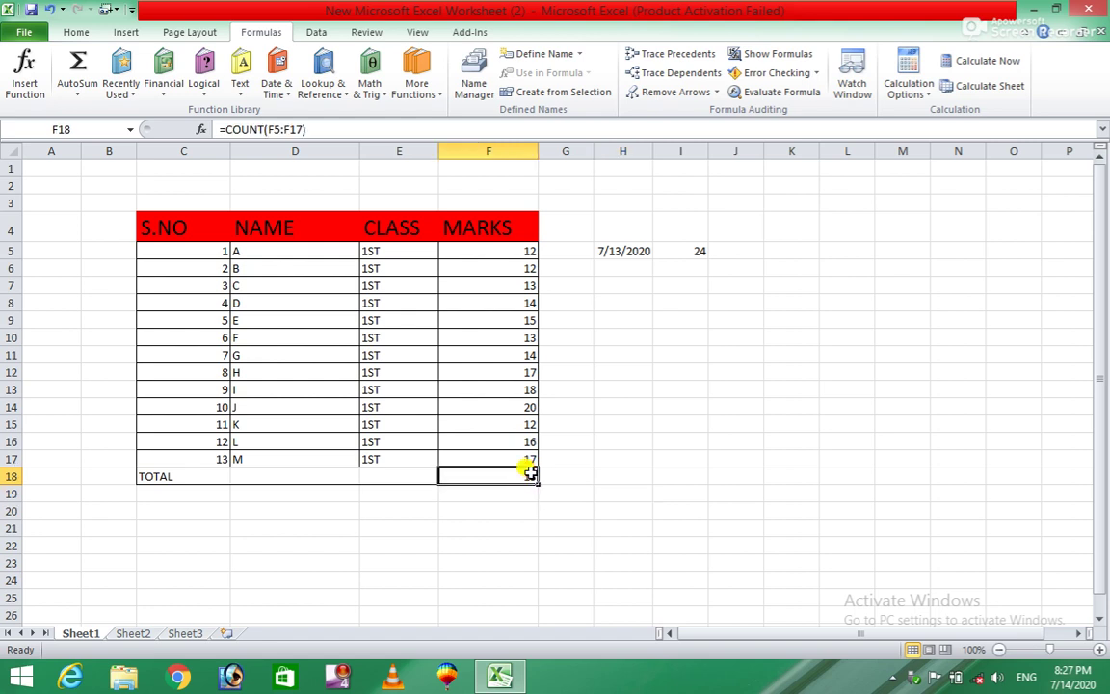
# Change F18 to =MIN(F5:F17), showing the lowest mark, 12.
pyautogui.click(73, 96)
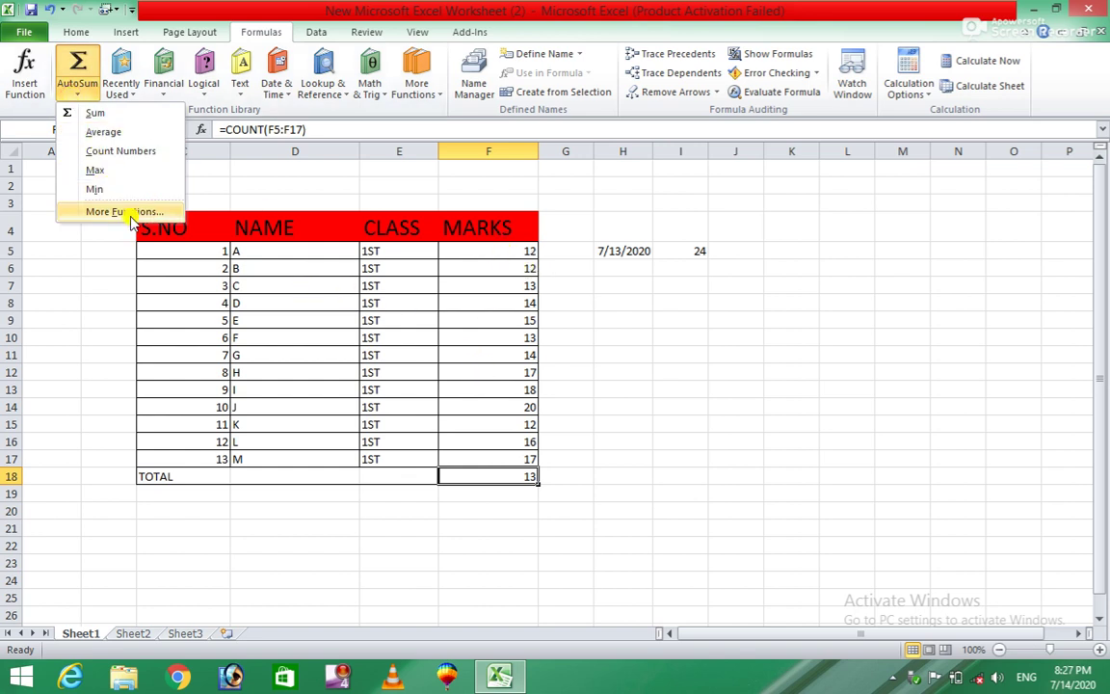
pyautogui.click(100, 192)
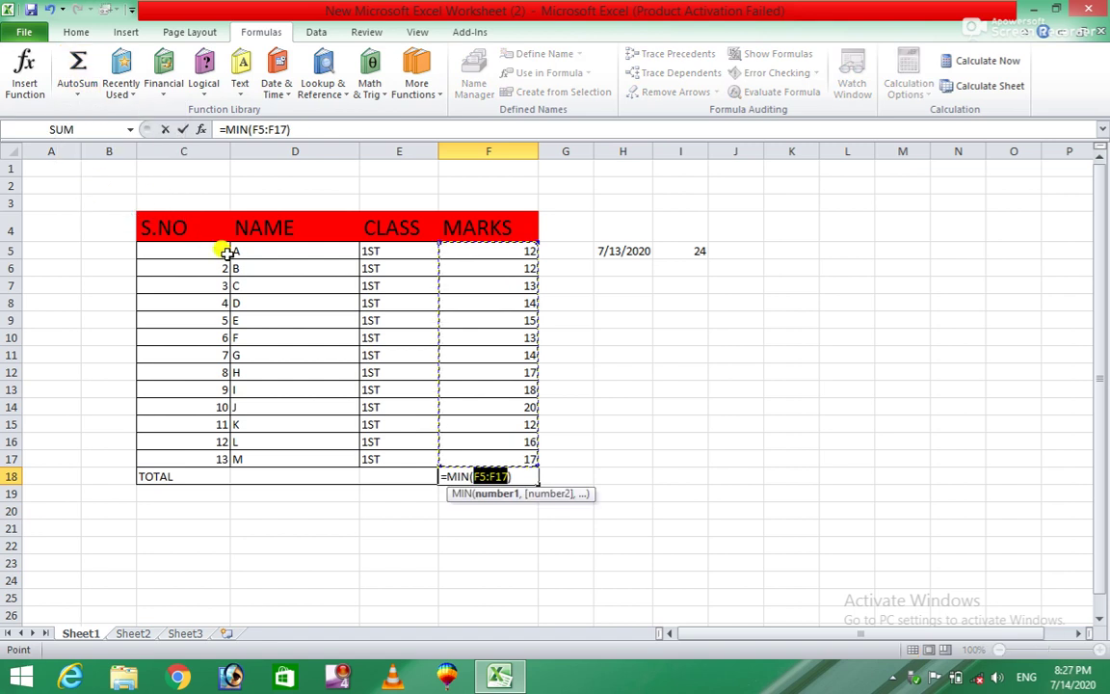
pyautogui.press('Return')
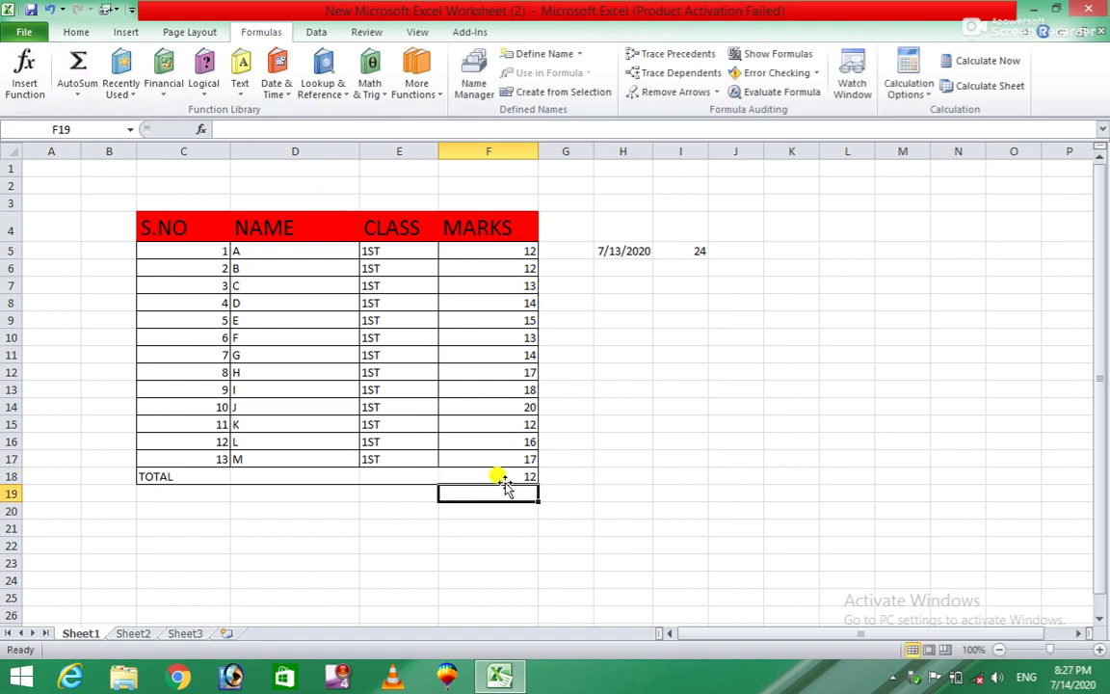
pyautogui.click(576, 475)
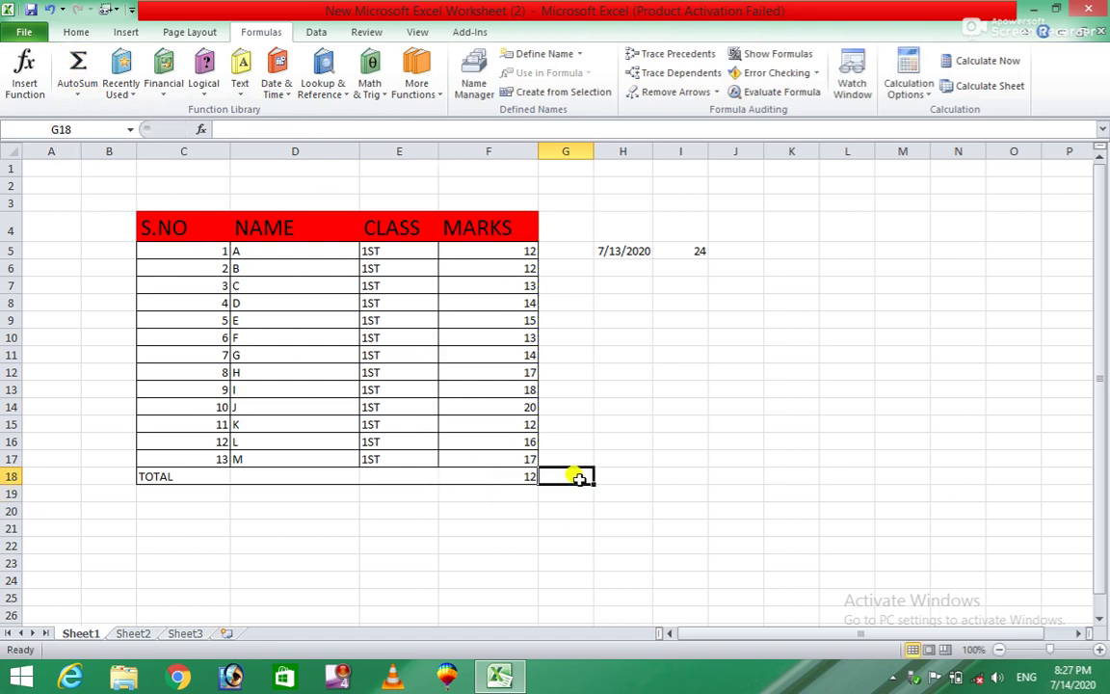
pyautogui.click(497, 473)
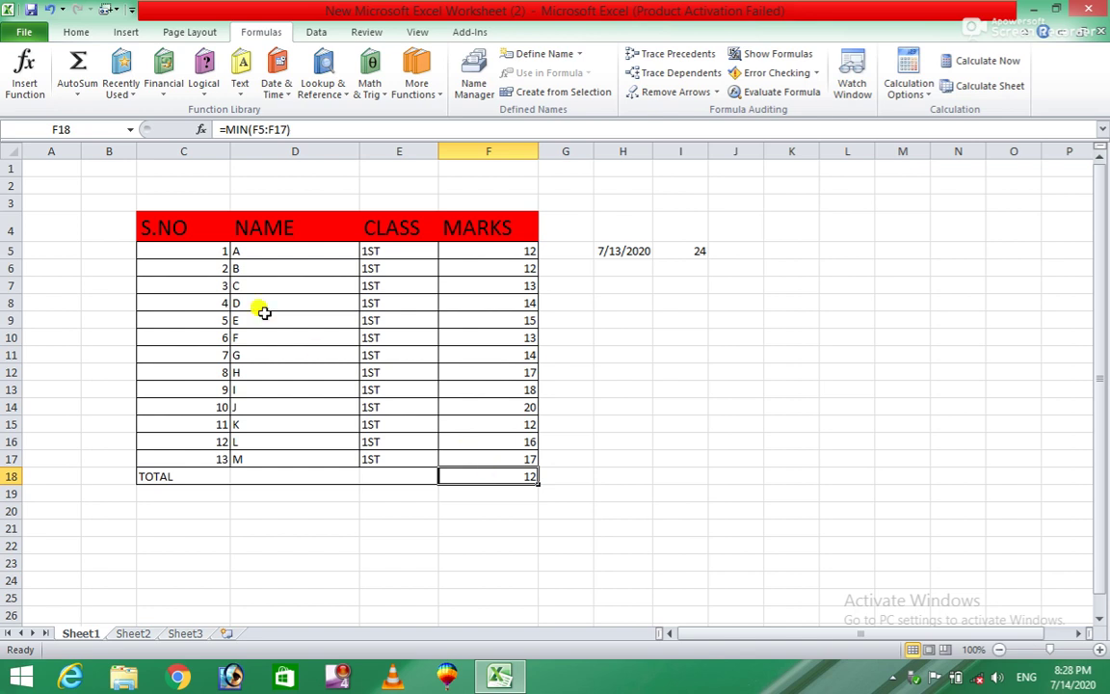
pyautogui.click(132, 96)
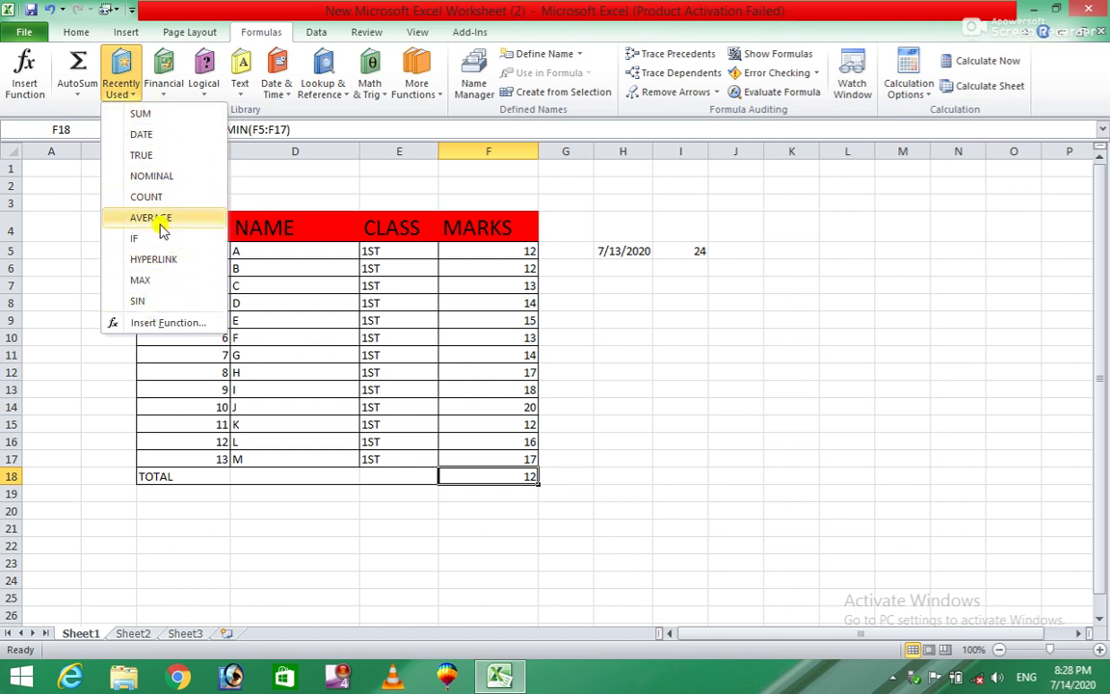
# Browse the Financial functions, then start a PRICE formula in cell H9.
pyautogui.click(166, 90)
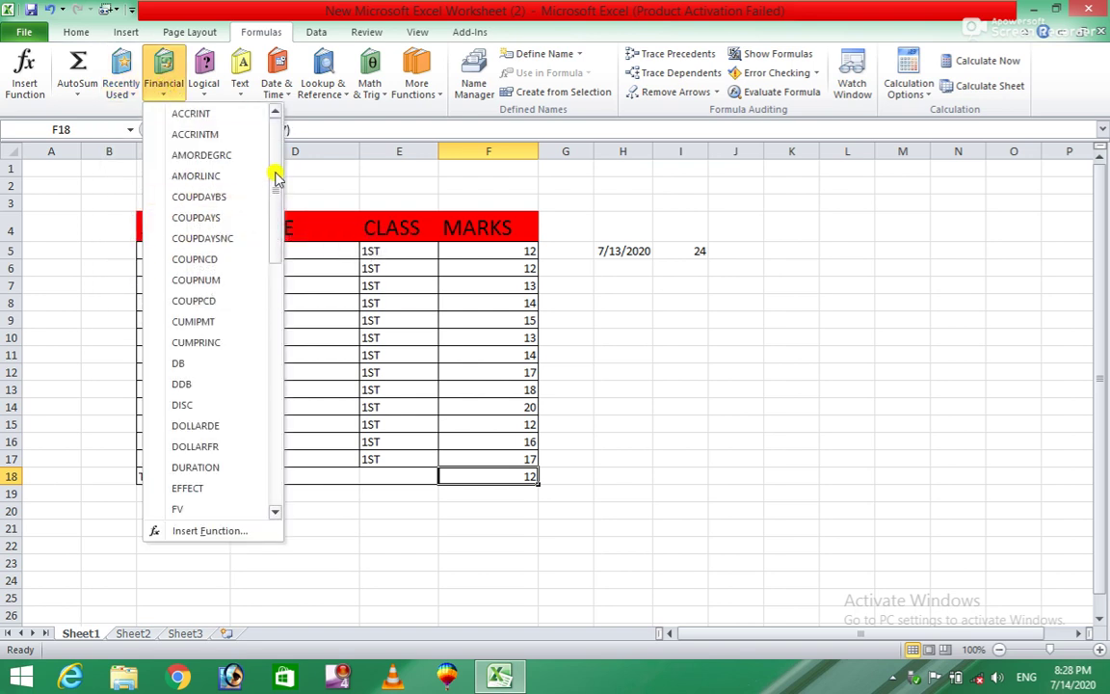
pyautogui.moveTo(277, 172); pyautogui.dragTo(278, 383)
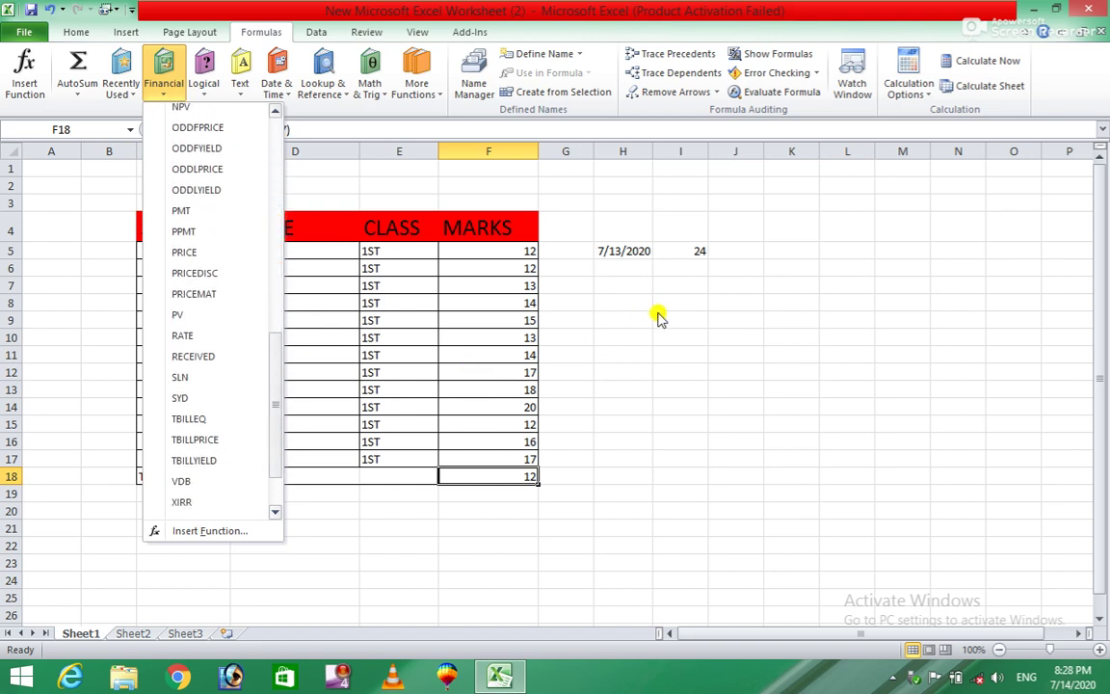
pyautogui.click(623, 320)
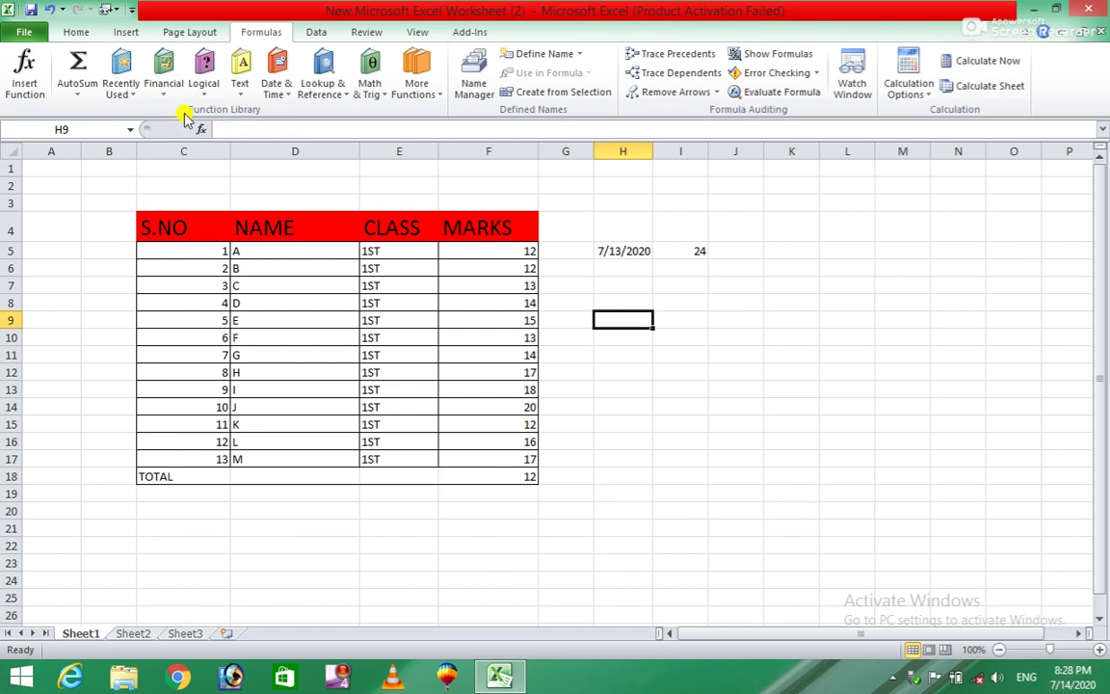
pyautogui.click(163, 77)
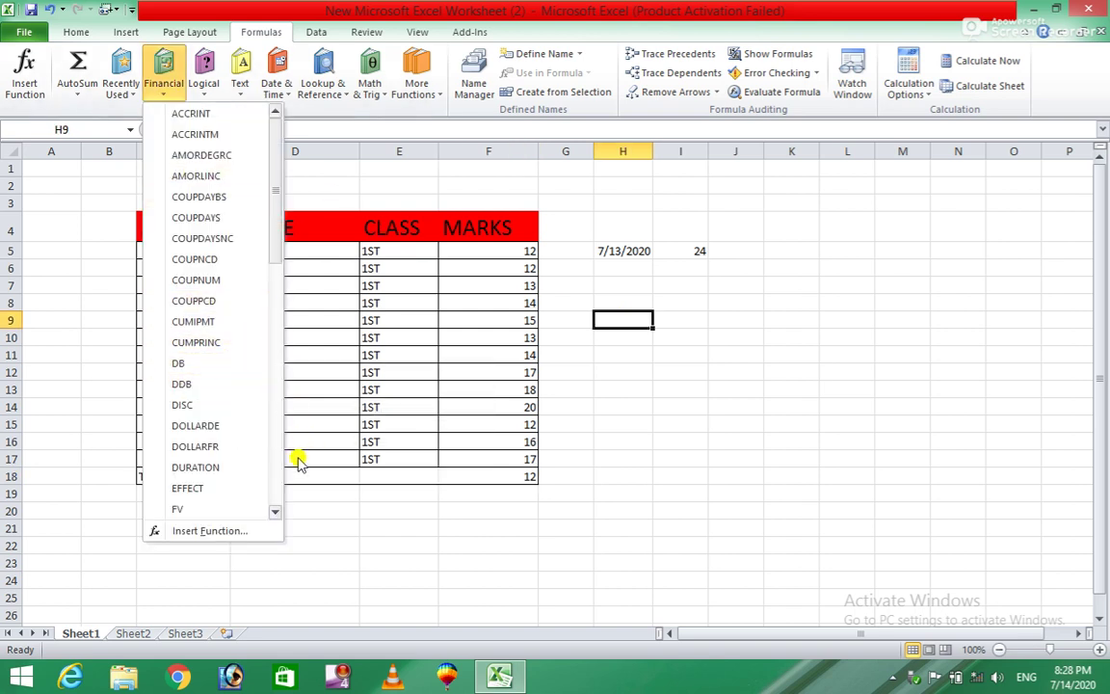
pyautogui.moveTo(269, 214)
pyautogui.mouseDown()
pyautogui.moveTo(273, 516)
pyautogui.moveTo(288, 364)
pyautogui.moveTo(289, 383)
pyautogui.mouseUp()
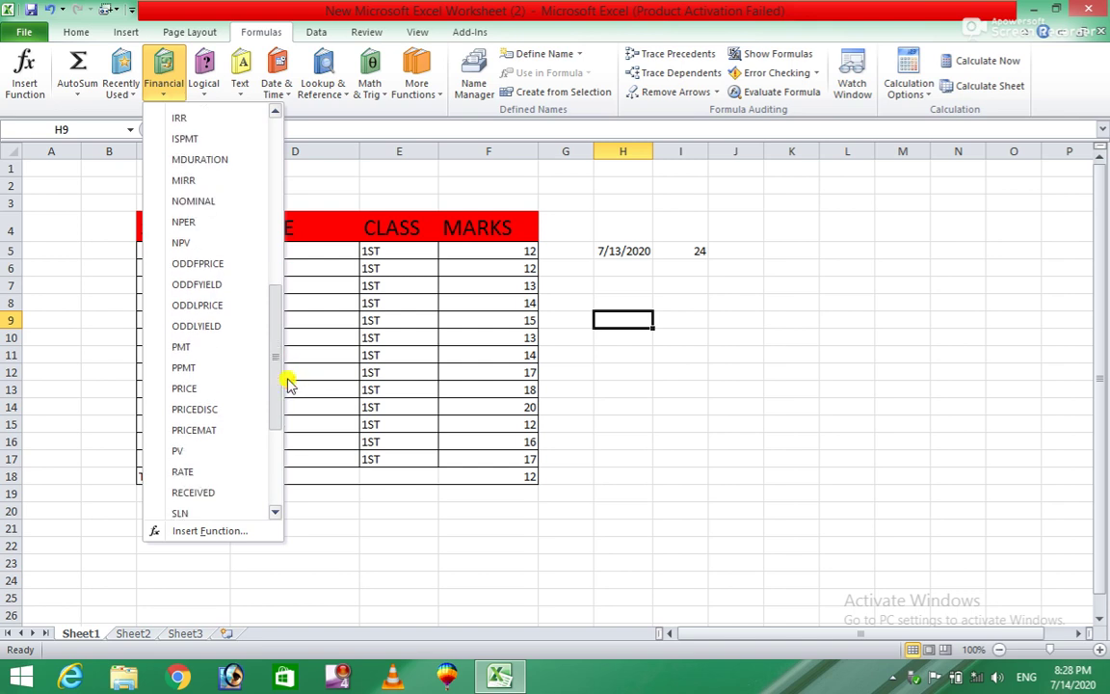
pyautogui.click(183, 388)
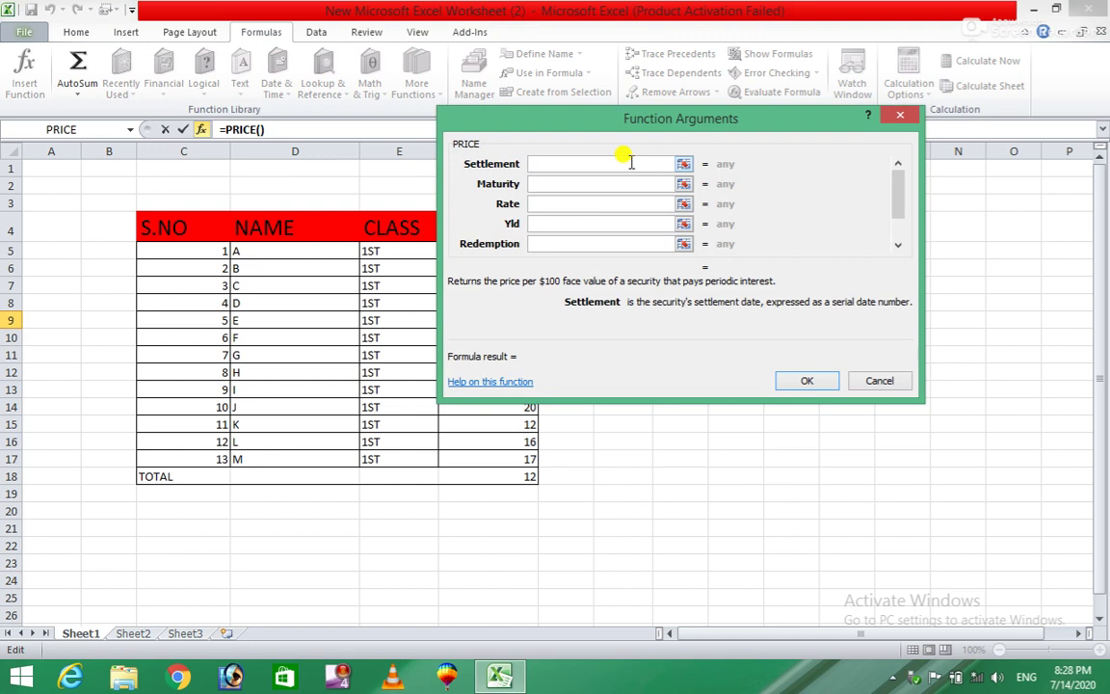
# Fill PRICE's Settlement through Redemption with 50, 10, 70, 5 and 10, then submit them.
pyautogui.write('50')
pyautogui.click(589, 184)
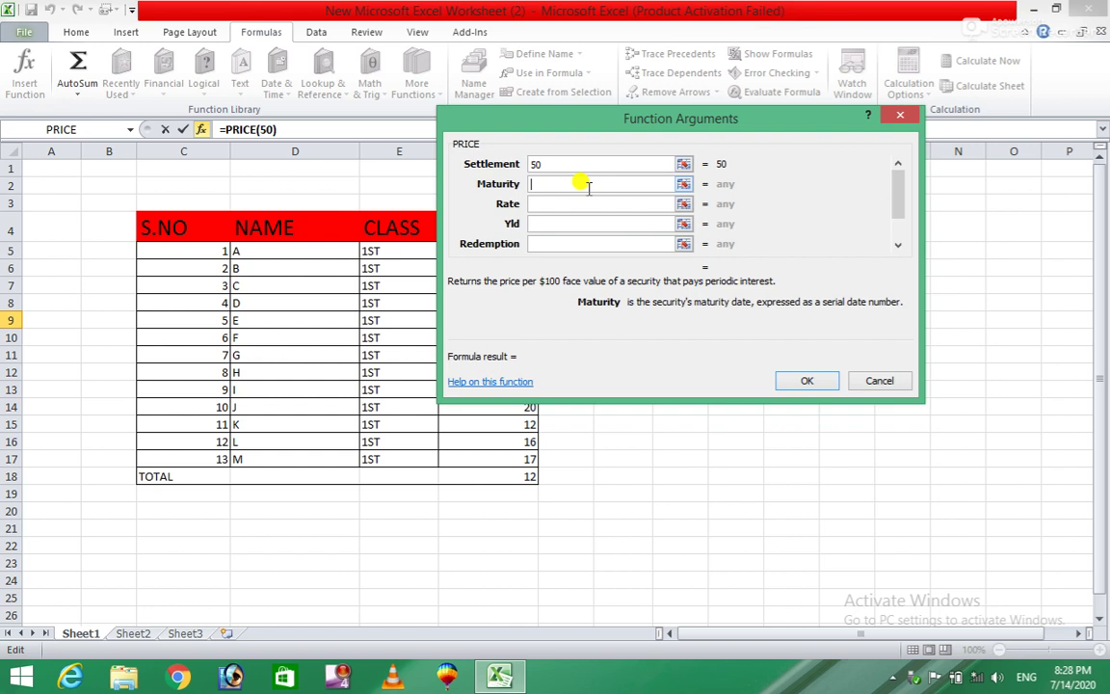
pyautogui.write('10')
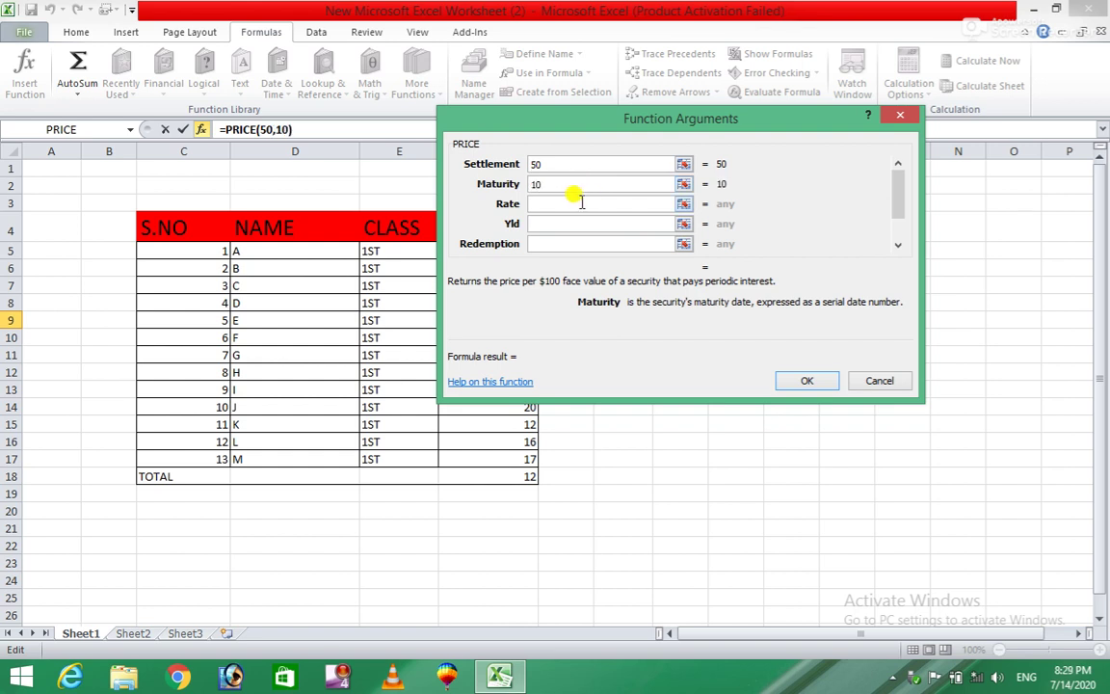
pyautogui.click(581, 203)
pyautogui.write('7')
pyautogui.click(556, 226)
pyautogui.write('5')
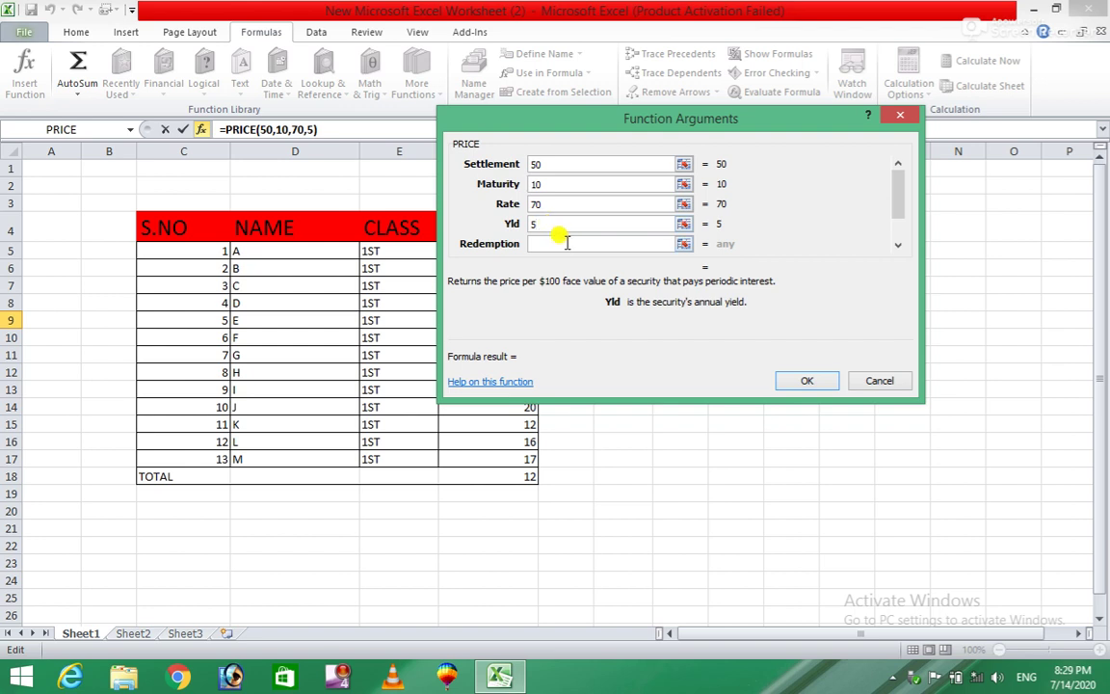
pyautogui.click(567, 242)
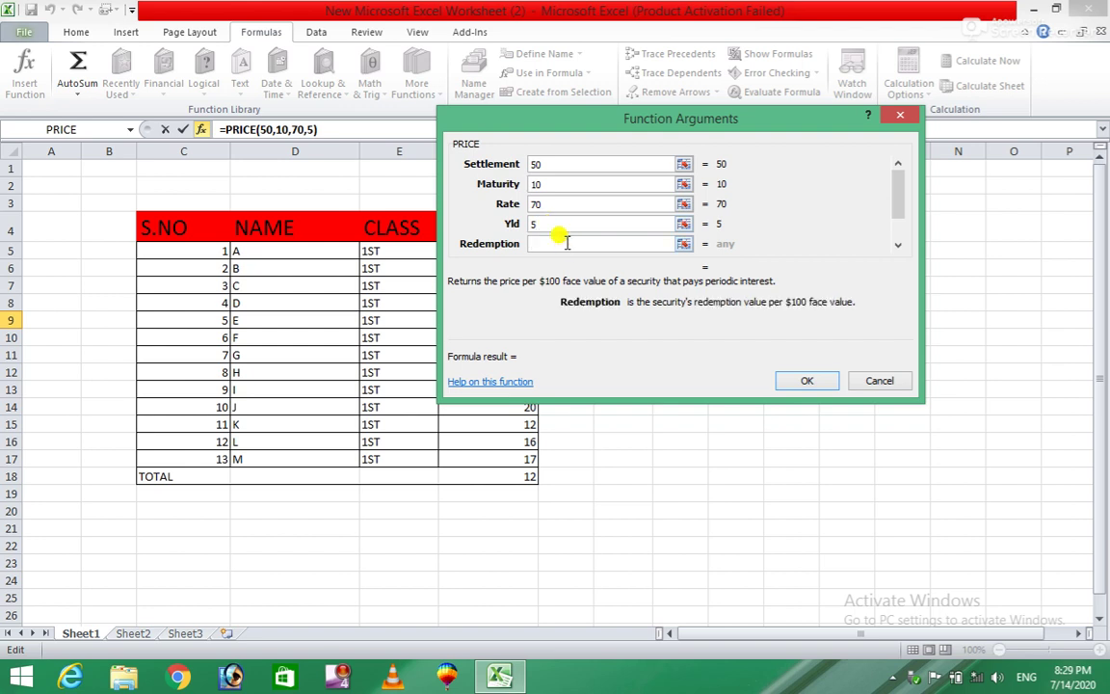
pyautogui.write('10')
pyautogui.click(815, 382)
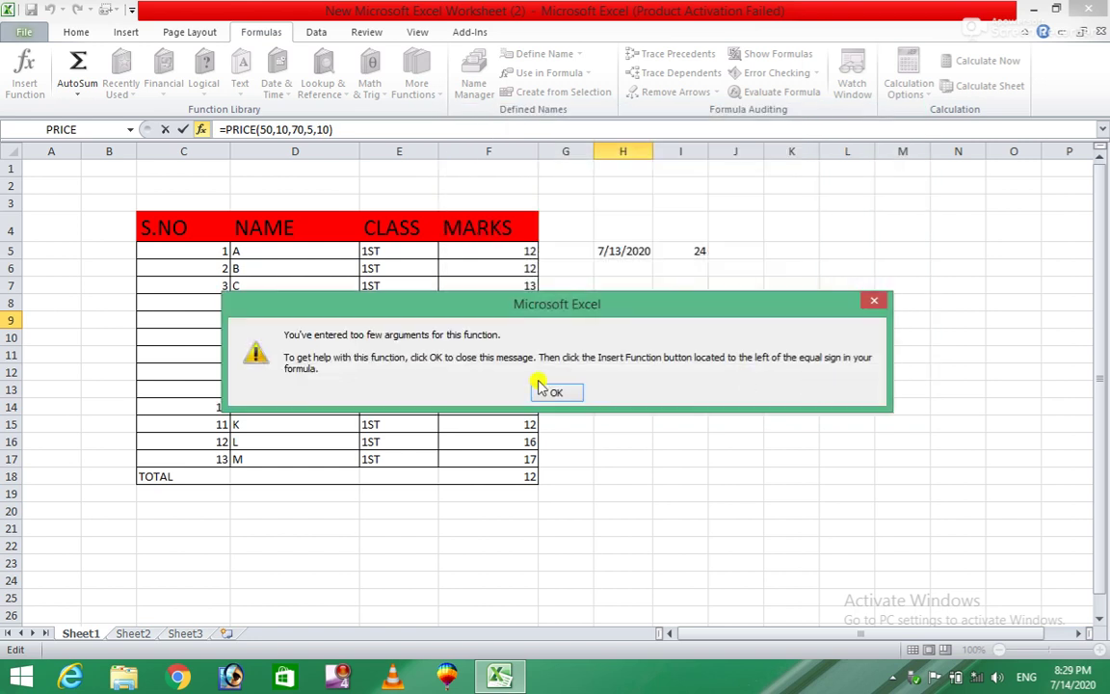
# Dismiss the warning and try swapping PRICE arguments for cell references such as I9 and I12.
pyautogui.click(557, 391)
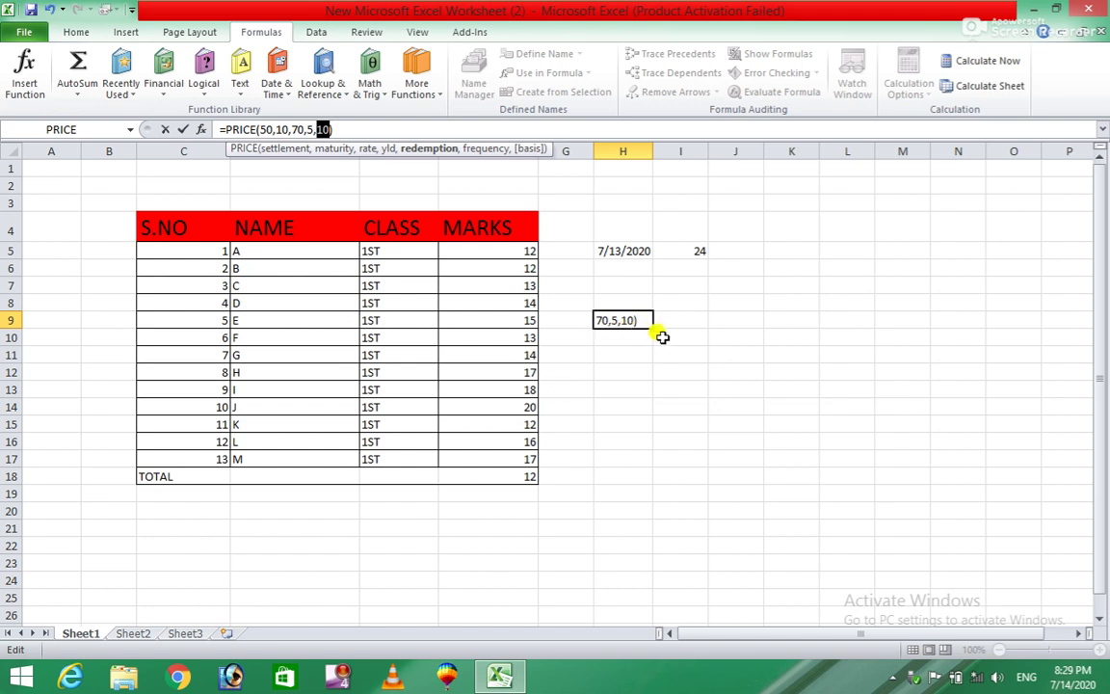
pyautogui.click(664, 318)
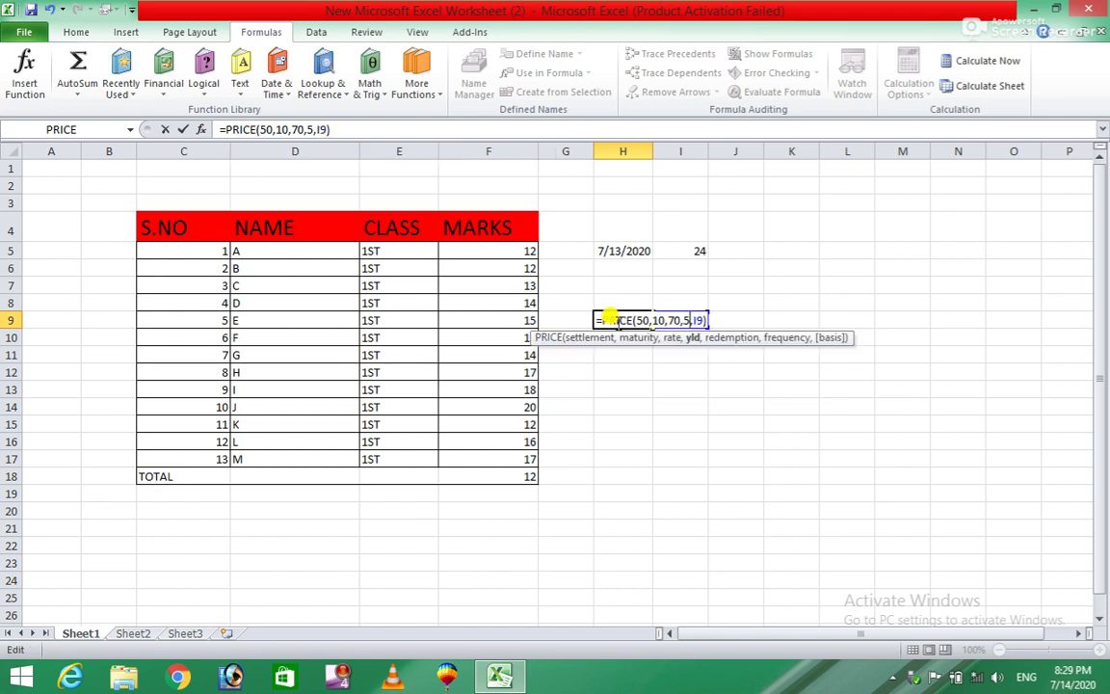
pyautogui.doubleClick(639, 320)
pyautogui.click(638, 372)
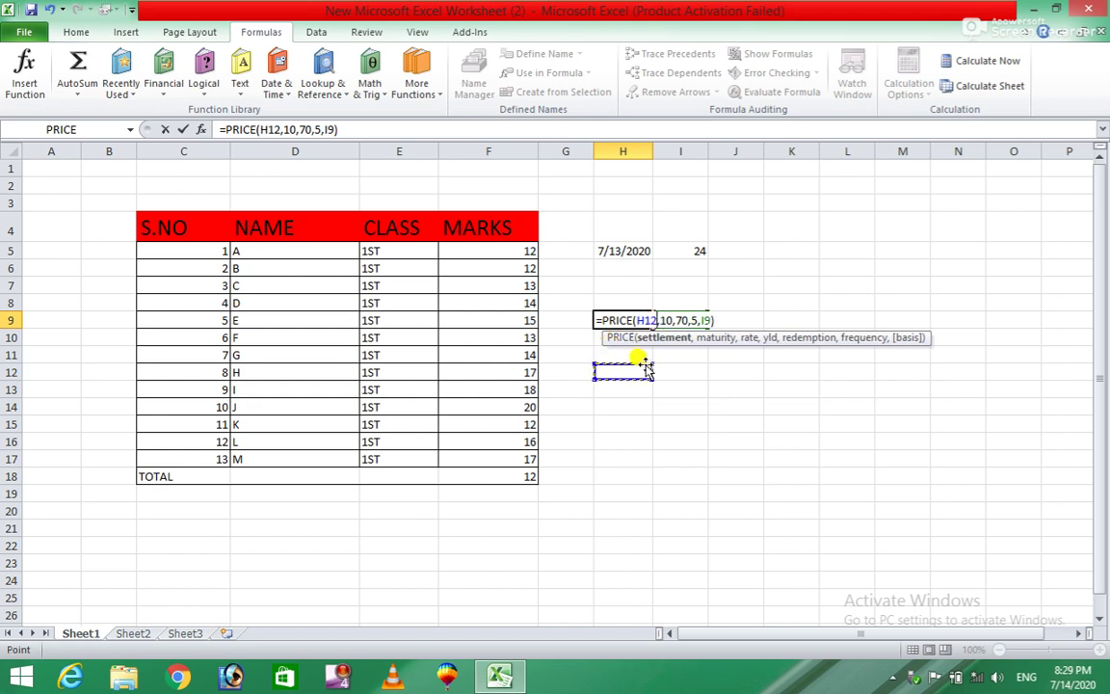
pyautogui.click(672, 366)
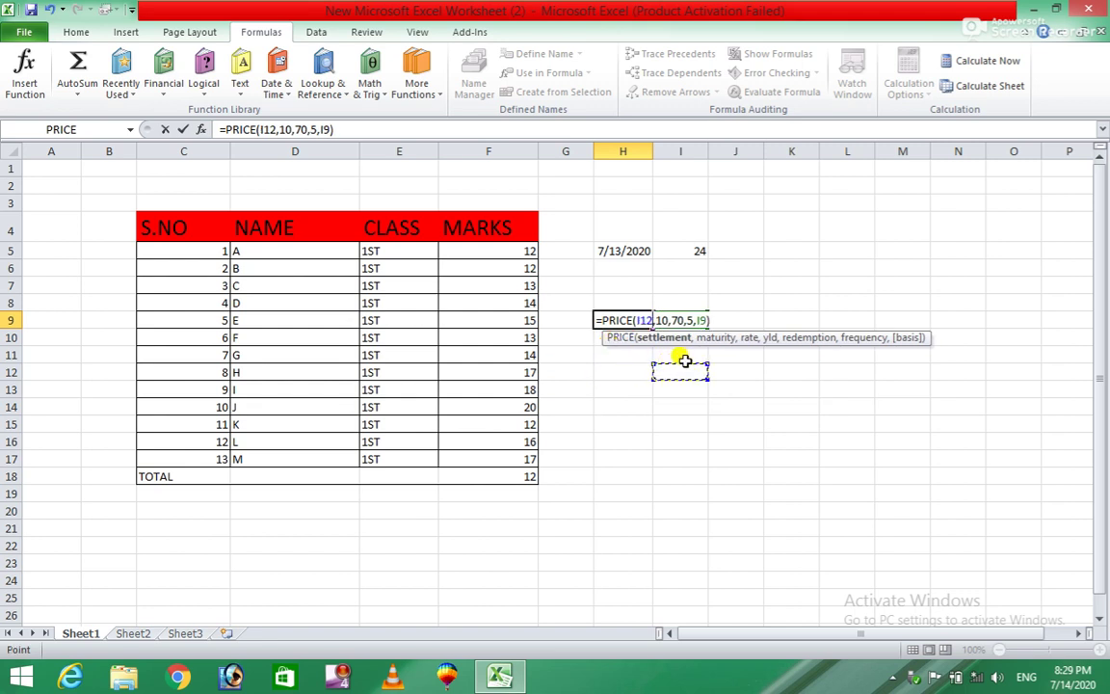
pyautogui.press('Left')
pyautogui.press('Right')
pyautogui.press('Left')
pyautogui.press('Right')
pyautogui.press('Left')
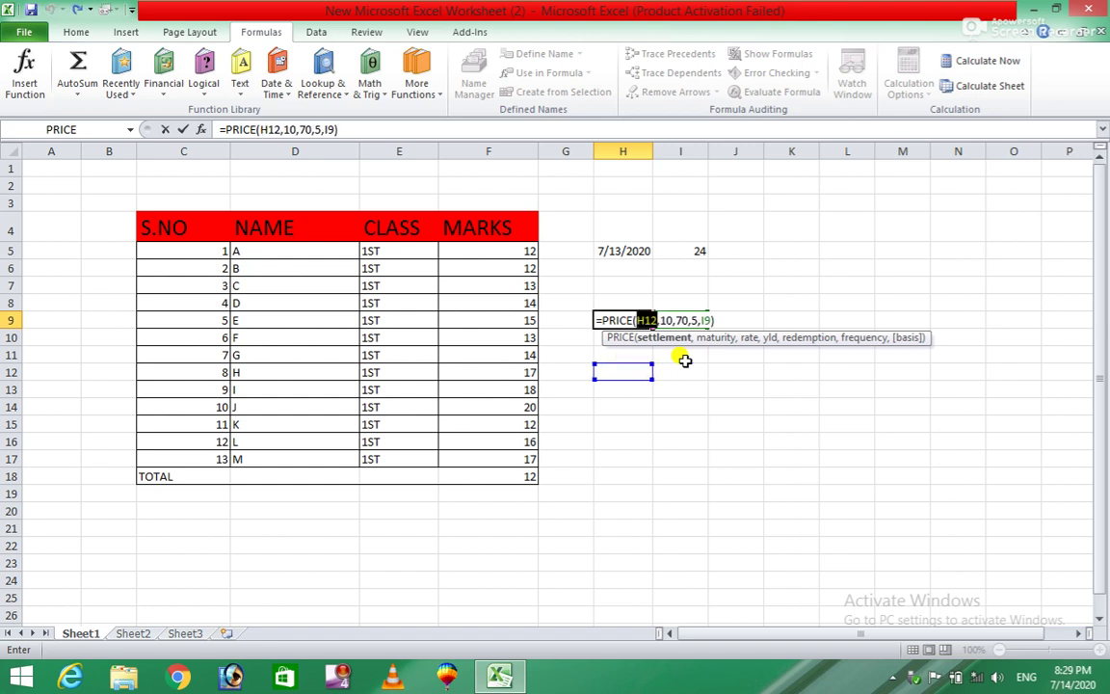
pyautogui.press('Right')
pyautogui.click(617, 320)
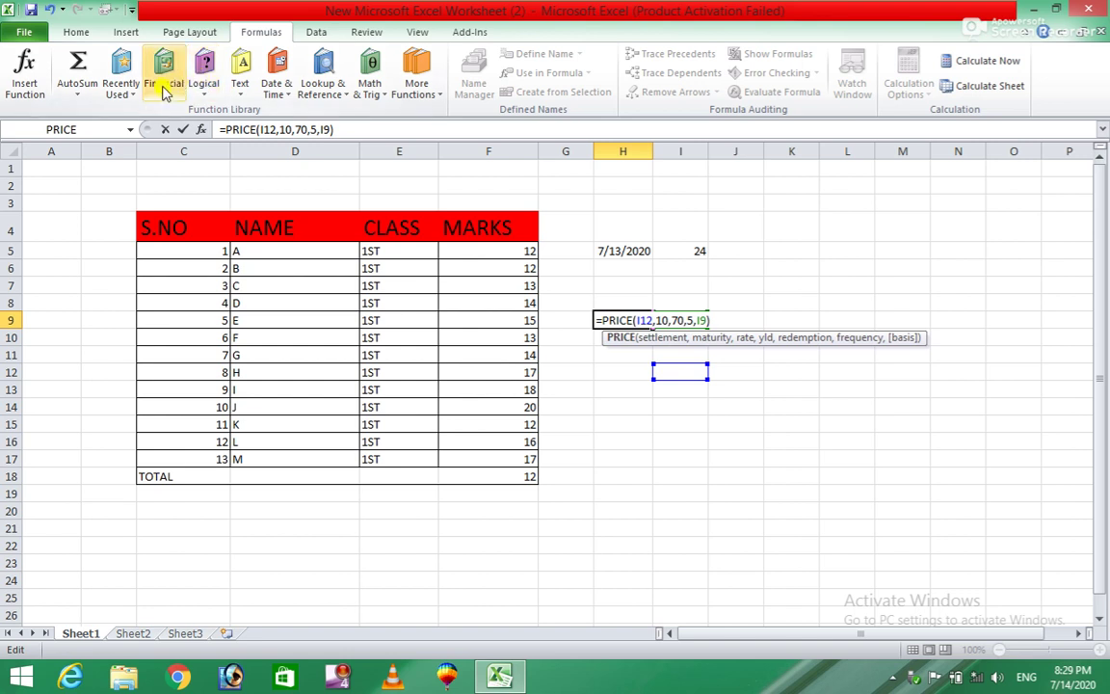
# Retry the incomplete PRICE formula, then erase it so H9 stays empty, and select H11.
pyautogui.click(162, 85)
pyautogui.click(671, 374)
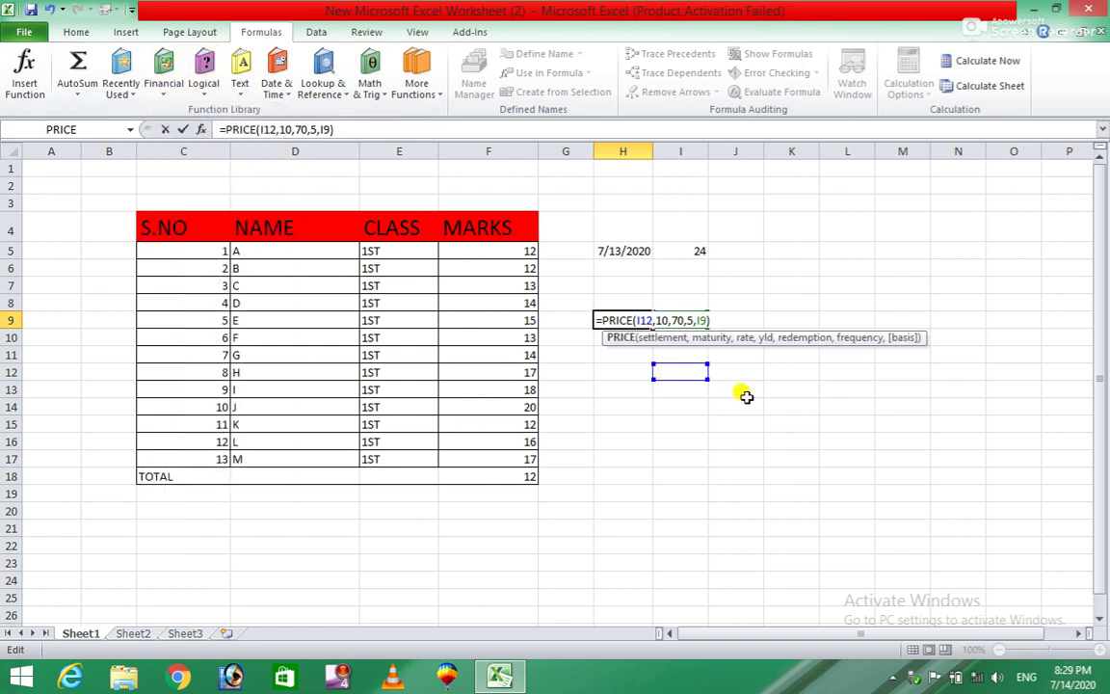
pyautogui.press('Return')
pyautogui.click(556, 392)
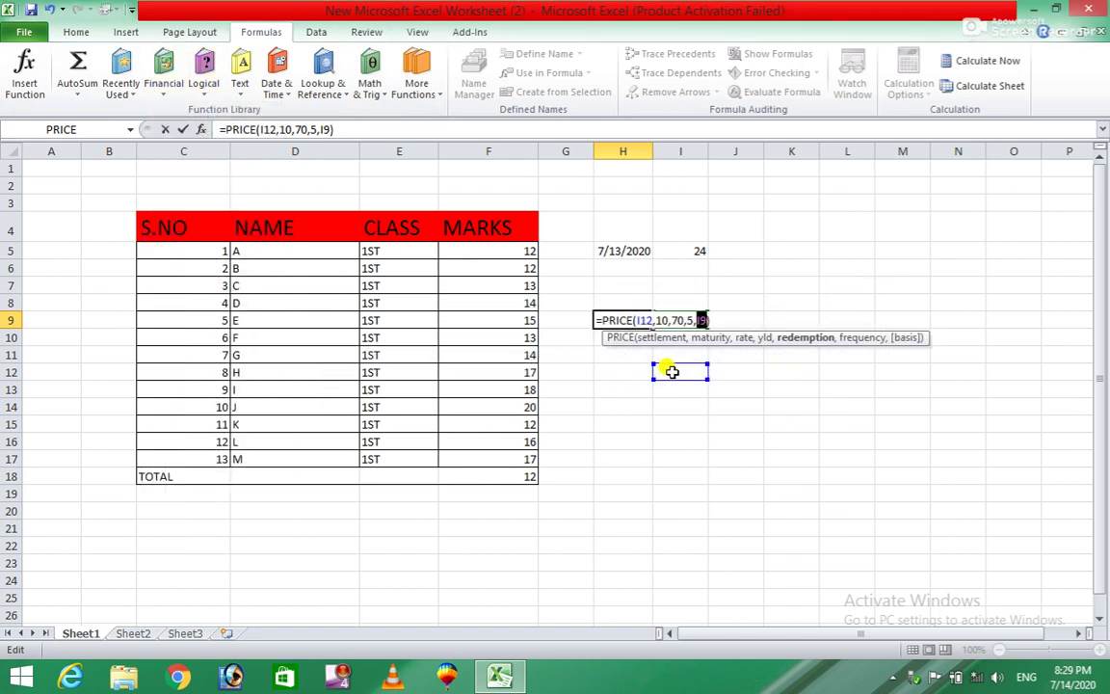
pyautogui.press('BackSpace')
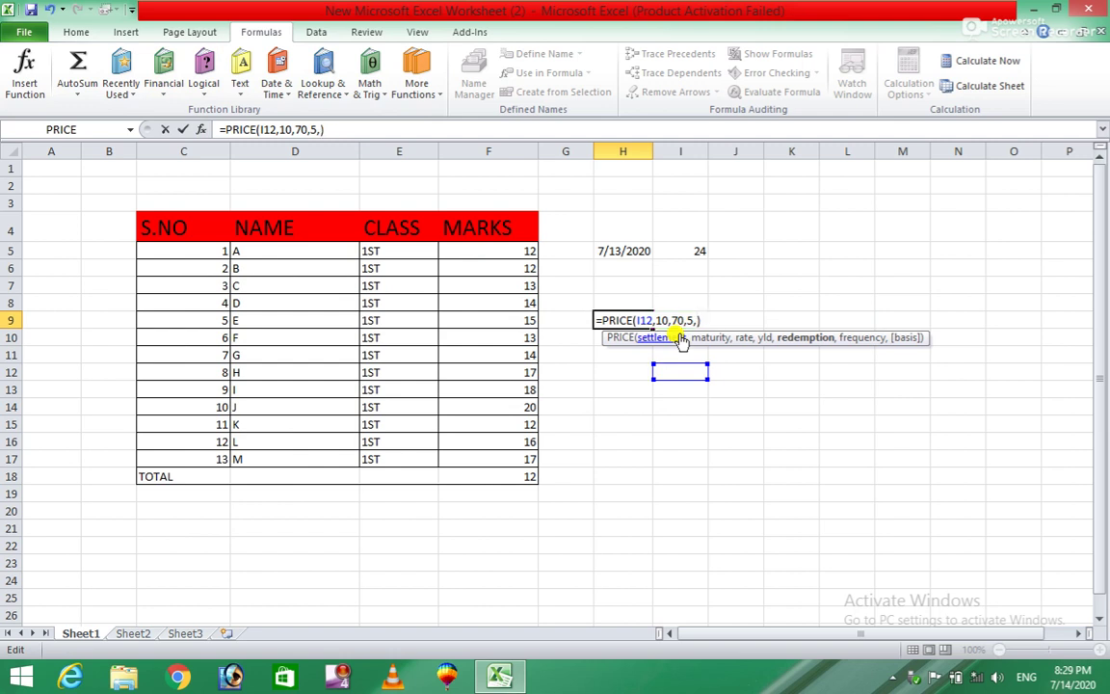
pyautogui.press('BackSpace')
pyautogui.press('BackSpace')
pyautogui.press('BackSpace')
pyautogui.press('BackSpace')
pyautogui.press('BackSpace')
pyautogui.press('BackSpace')
pyautogui.press('BackSpace')
pyautogui.press('BackSpace')
pyautogui.press('BackSpace')
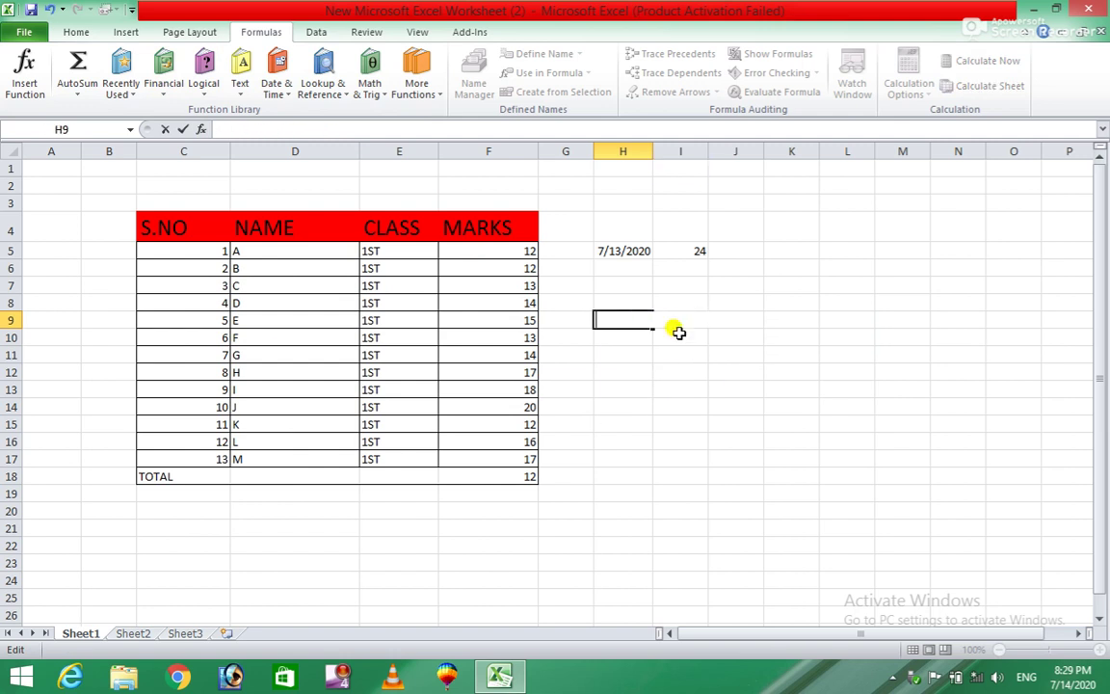
pyautogui.click(607, 351)
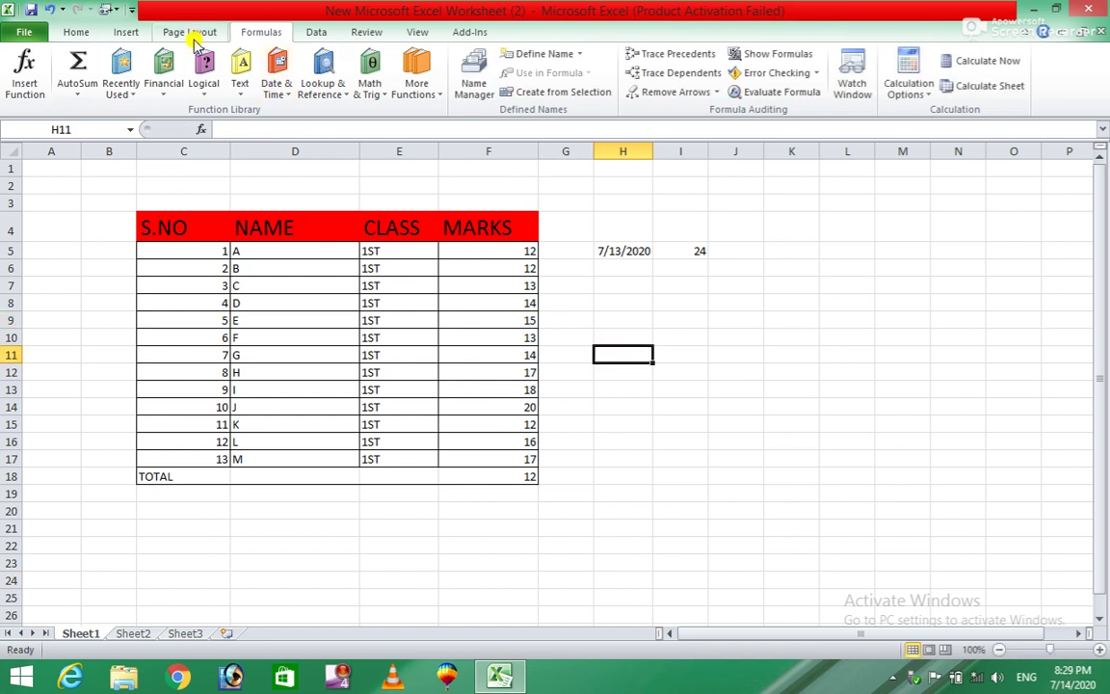
pyautogui.click(203, 70)
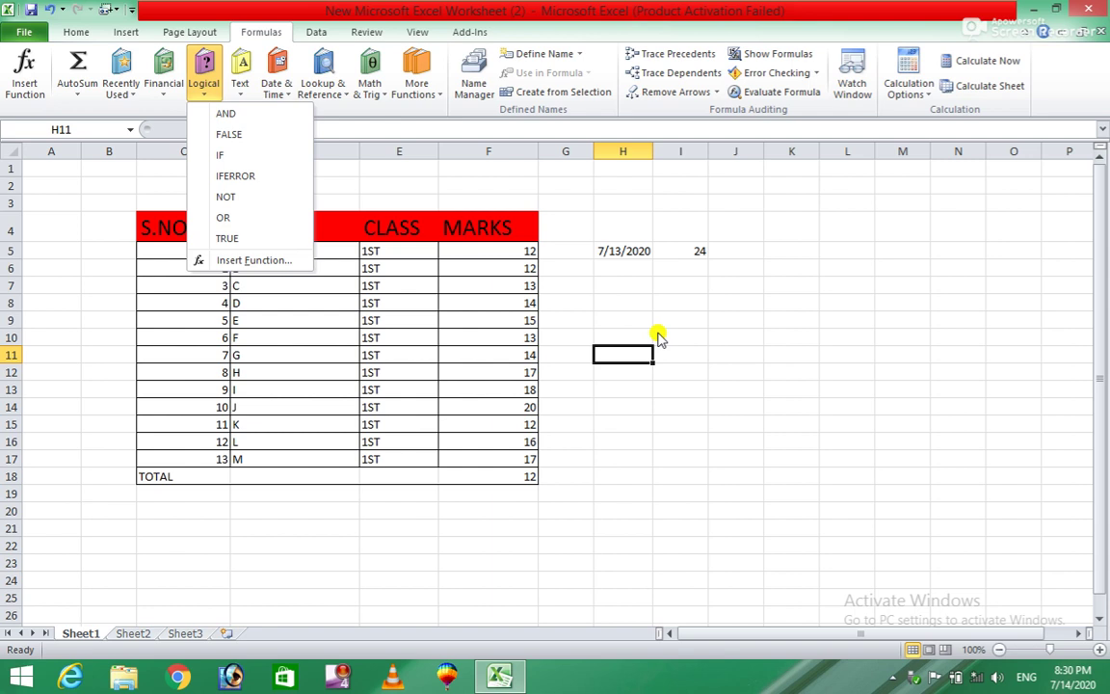
pyautogui.click(242, 92)
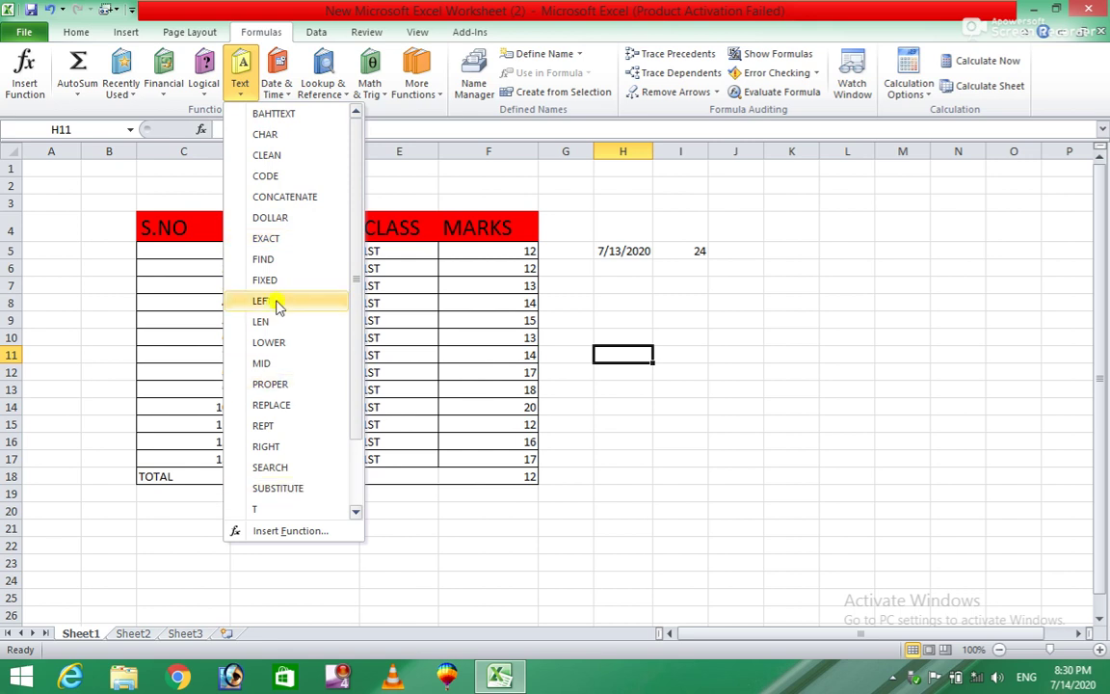
pyautogui.click(287, 97)
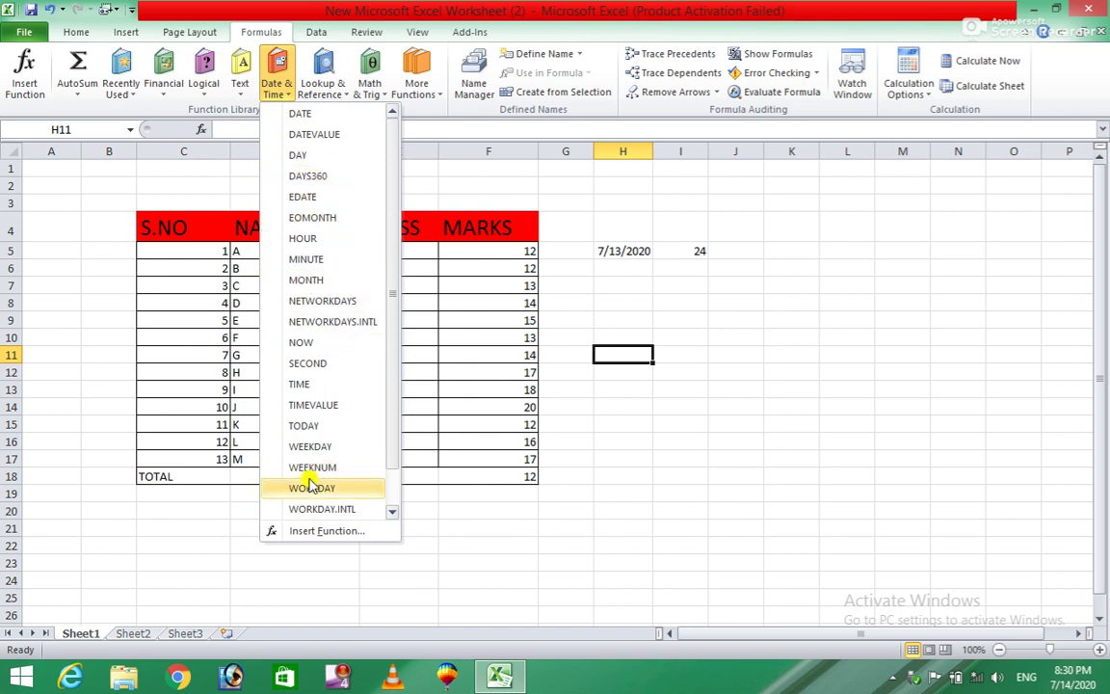
pyautogui.click(326, 89)
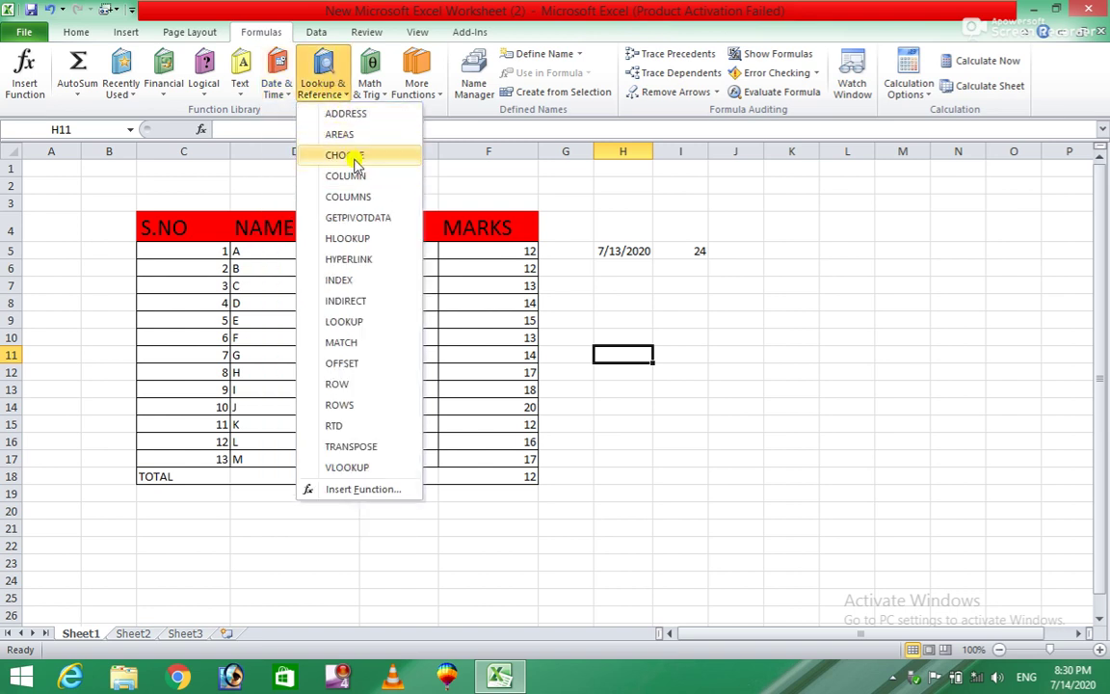
pyautogui.click(385, 94)
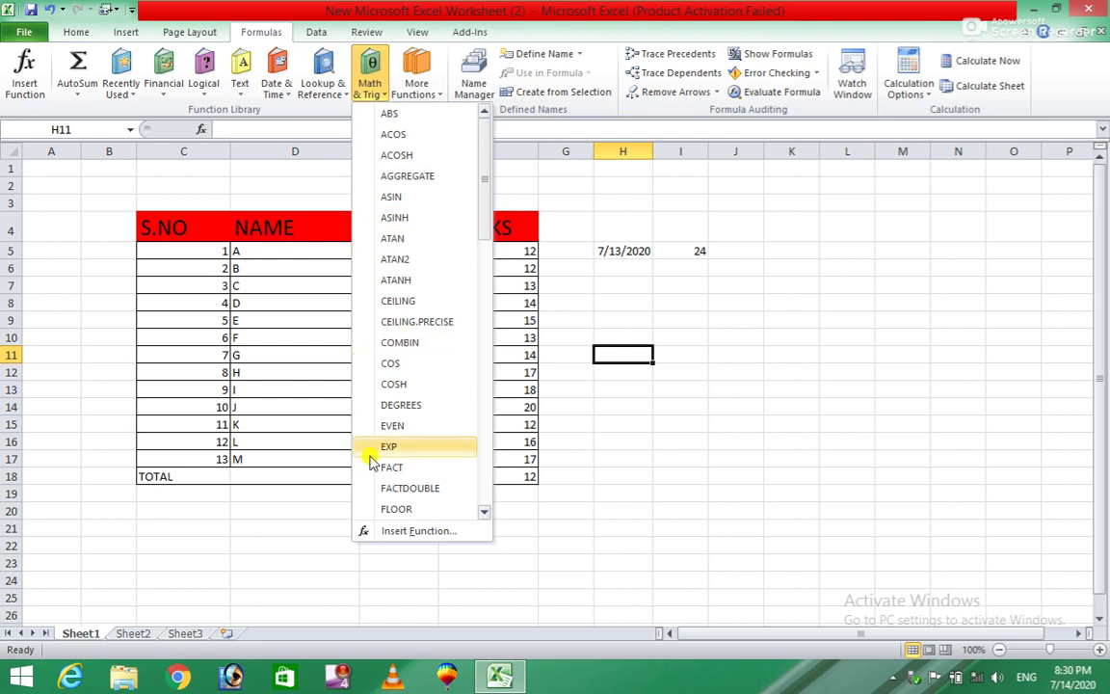
pyautogui.click(434, 89)
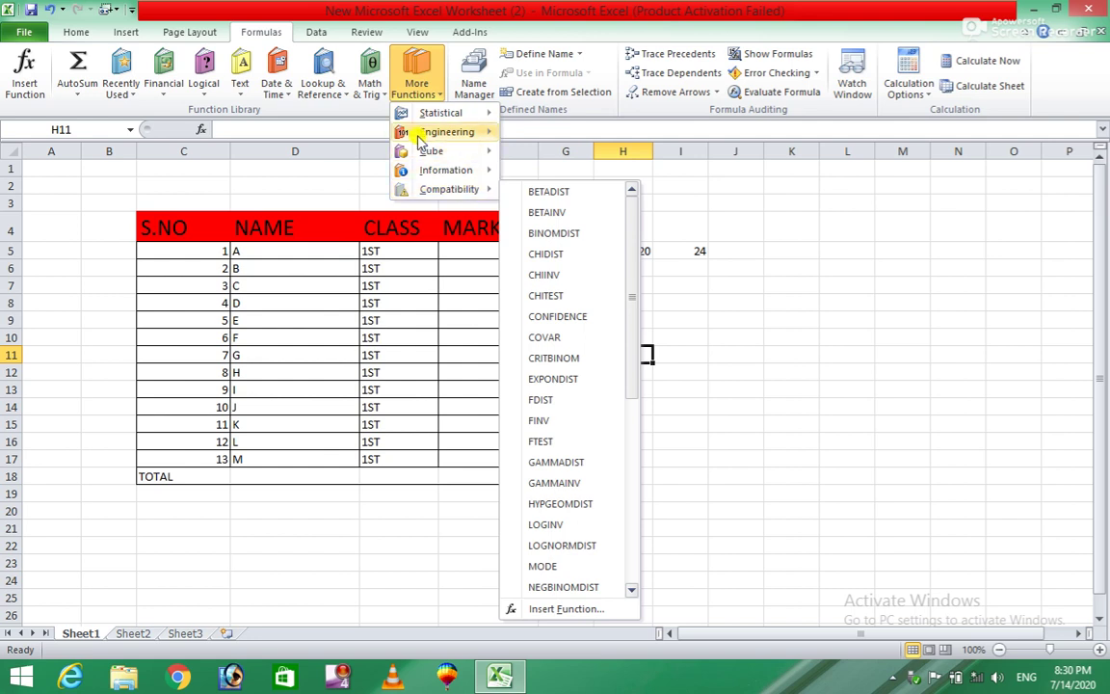
pyautogui.moveTo(438, 113)
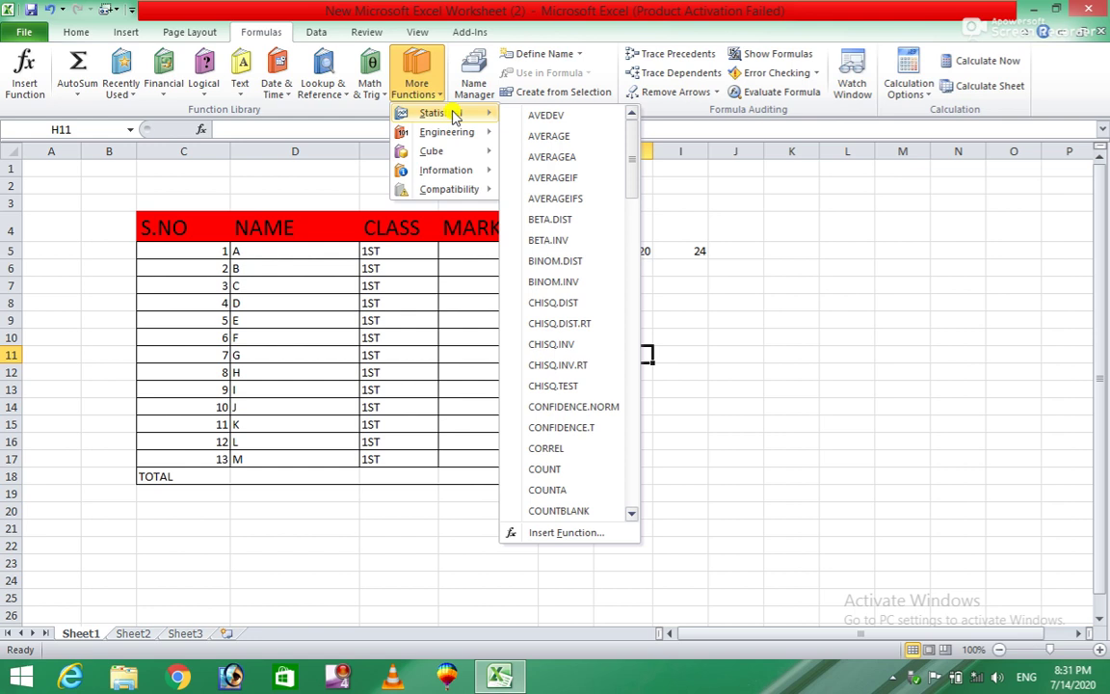
pyautogui.click(774, 223)
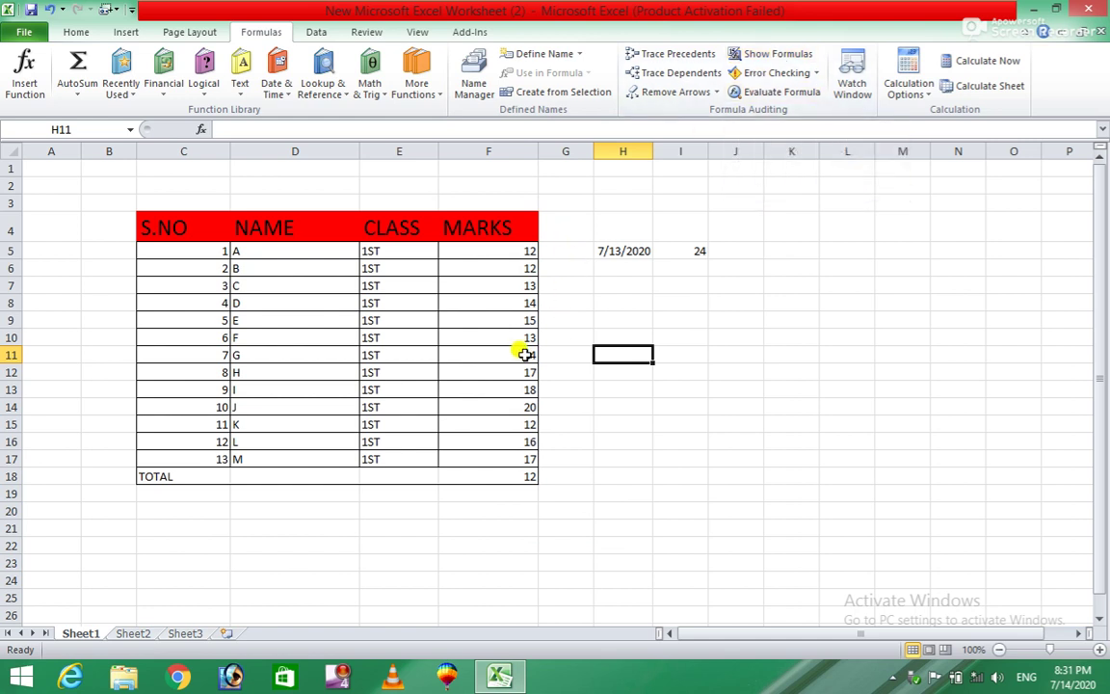
# Inspect the MIN formula in F18, the DATE formula in H5 and the SUM formula in I5.
pyautogui.click(500, 479)
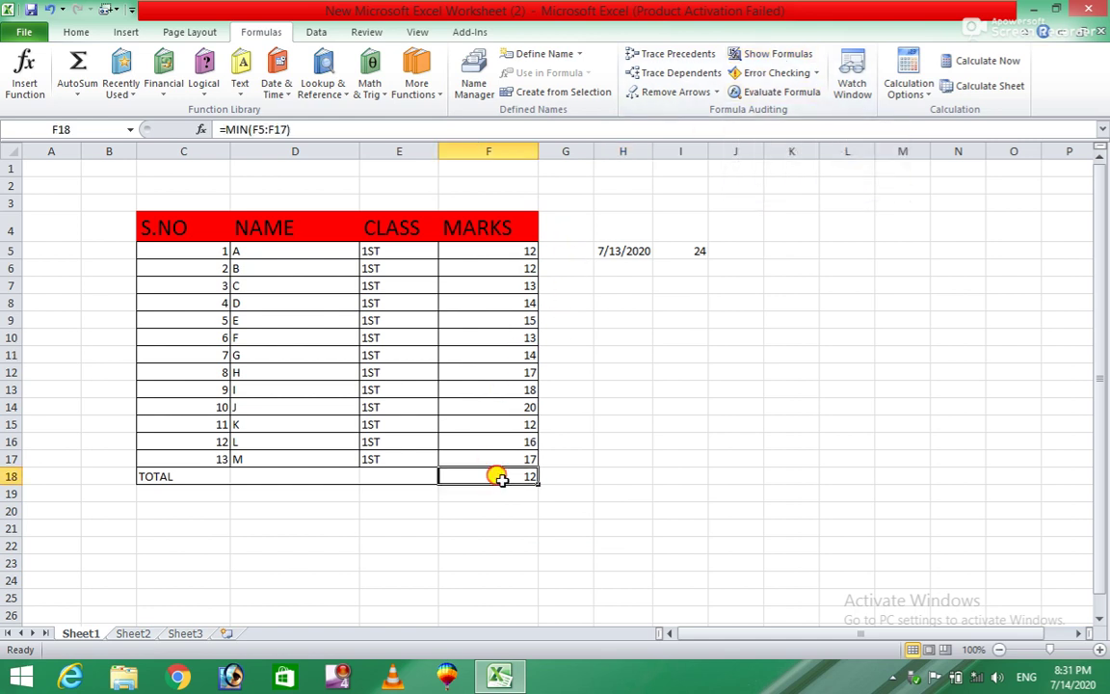
pyautogui.click(621, 251)
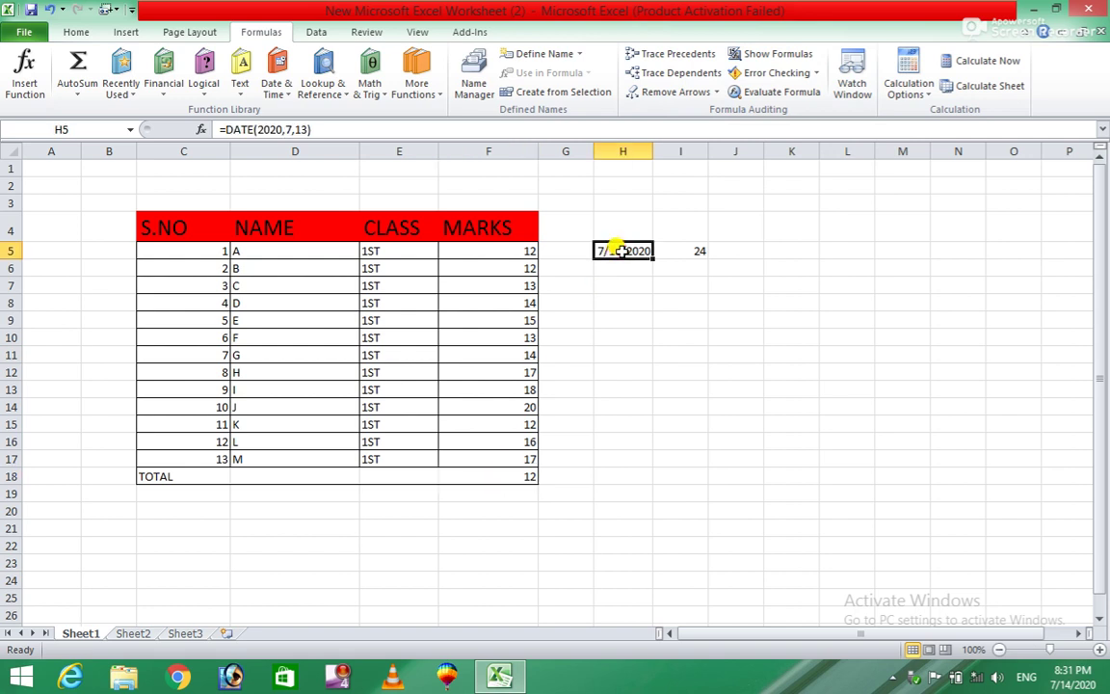
pyautogui.click(683, 253)
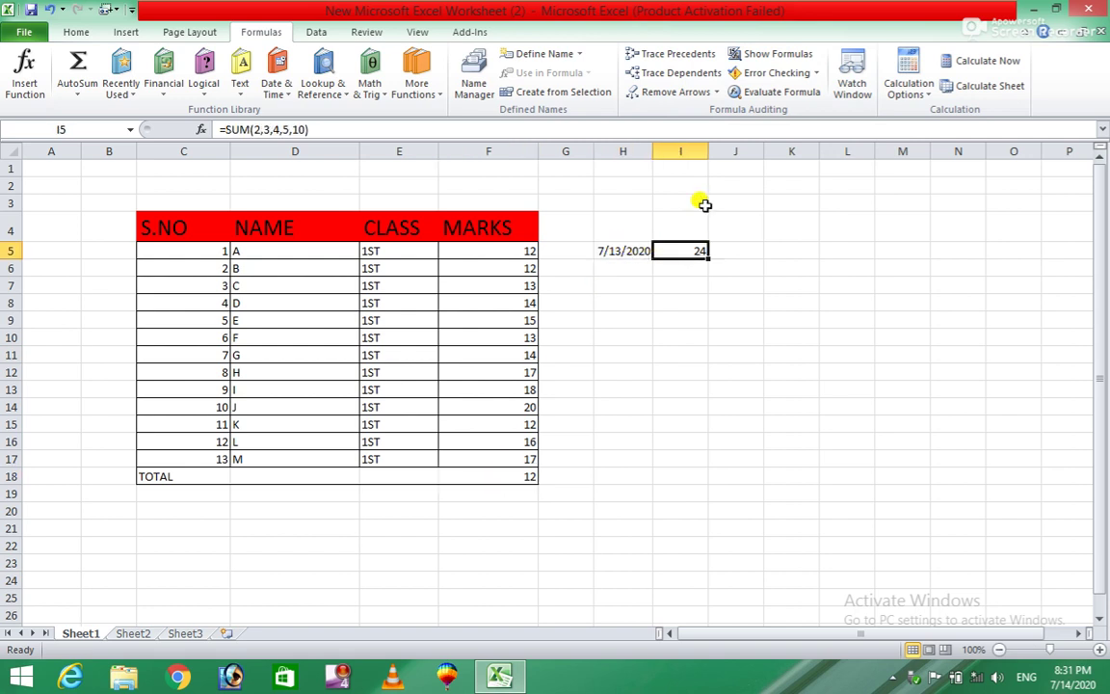
pyautogui.click(751, 268)
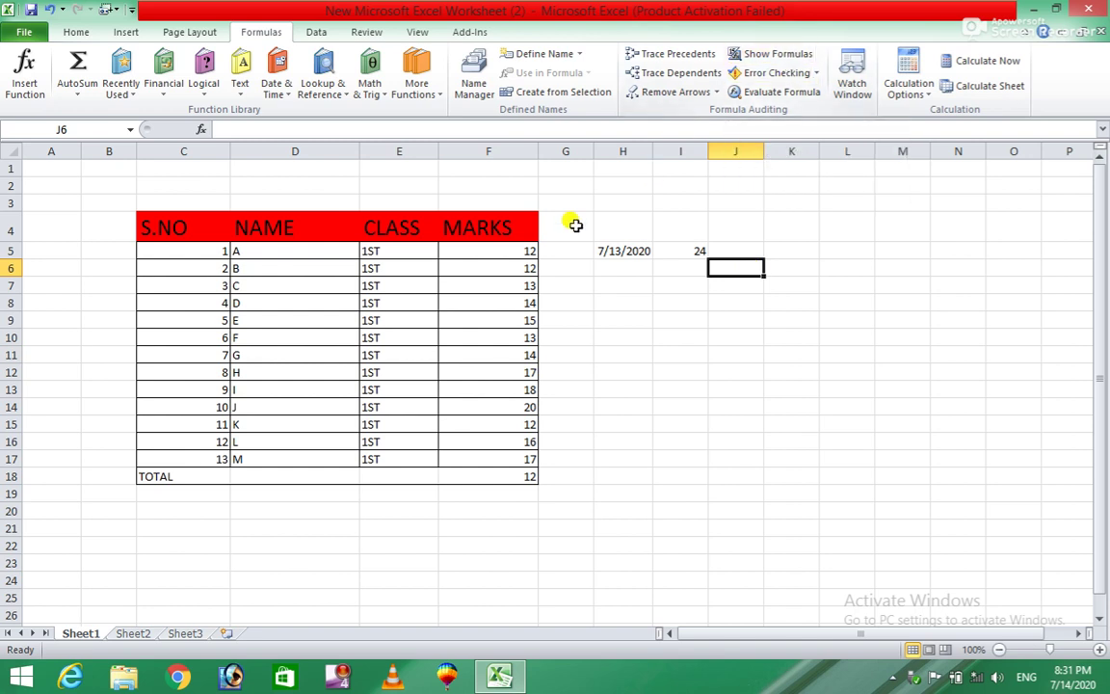
# Turn Show Formulas on, scroll across the sheet, then turn it off again.
pyautogui.click(779, 55)
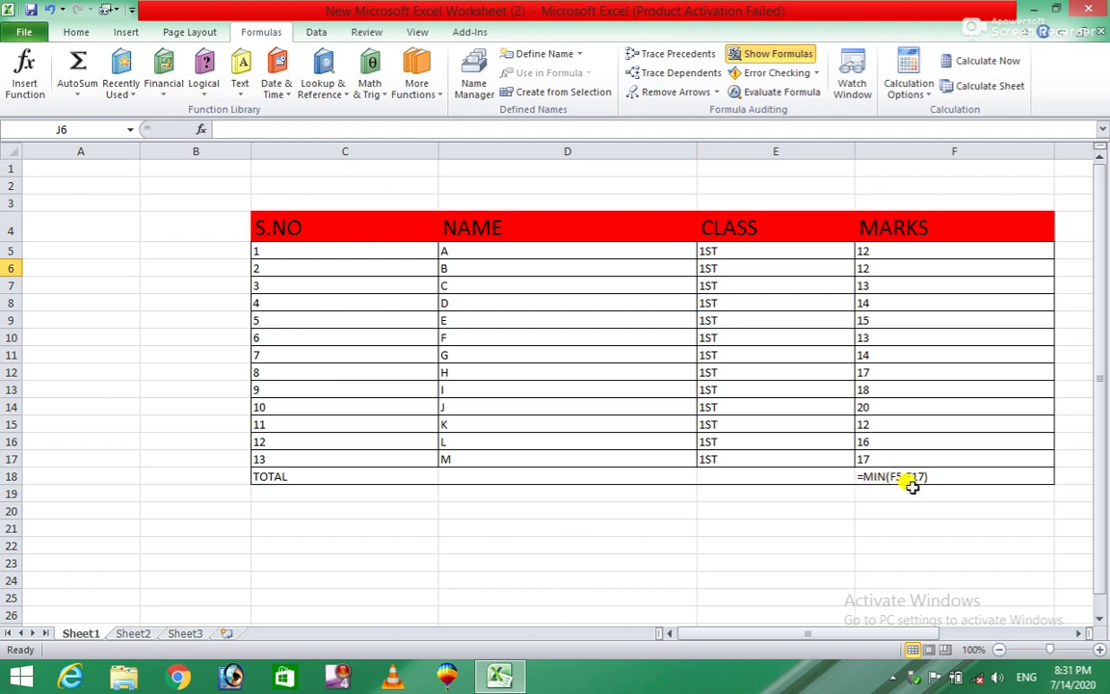
pyautogui.moveTo(789, 635); pyautogui.dragTo(1003, 621)
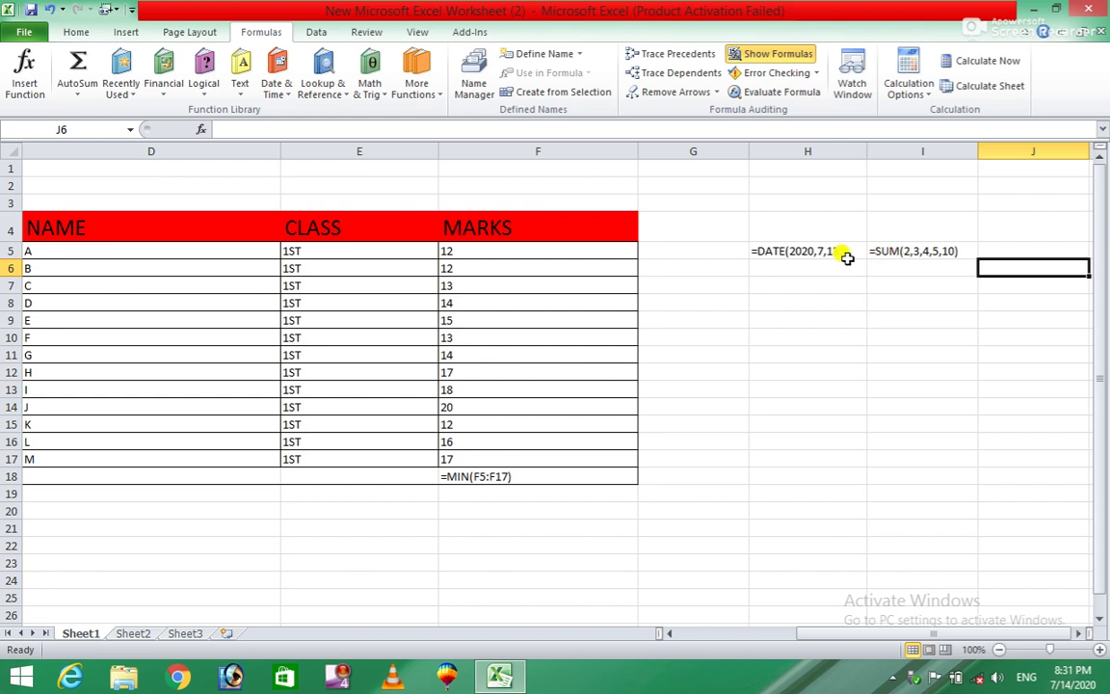
pyautogui.click(777, 54)
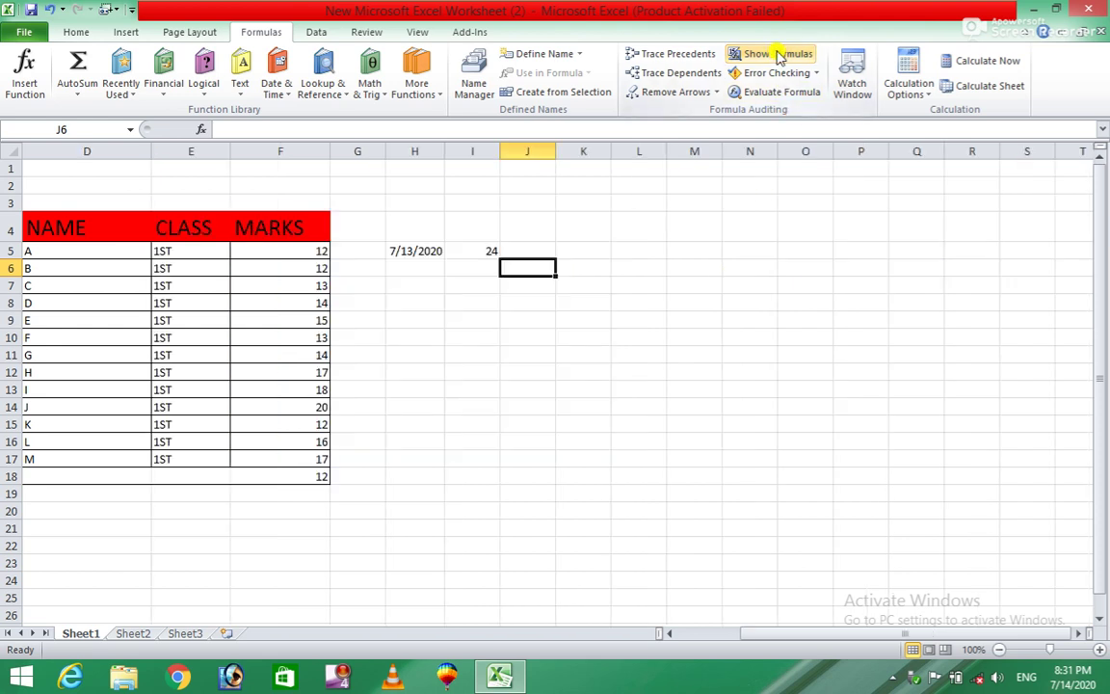
# Insert =MONTH(2) in H9 from Date & Time functions, showing 1.
pyautogui.click(416, 318)
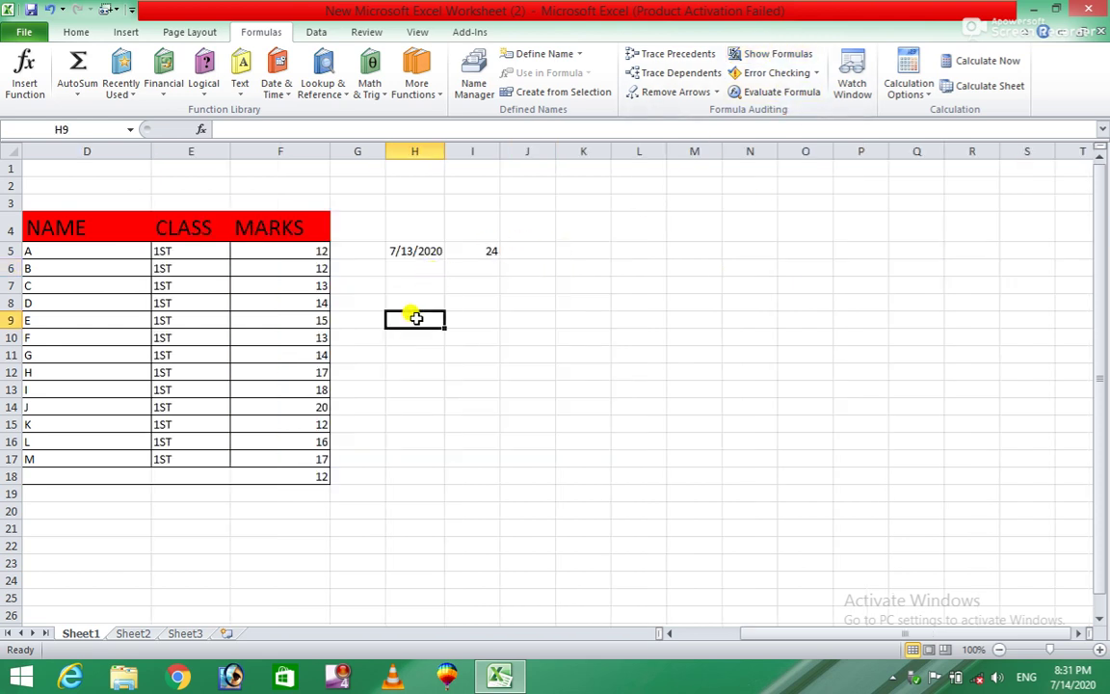
pyautogui.click(277, 88)
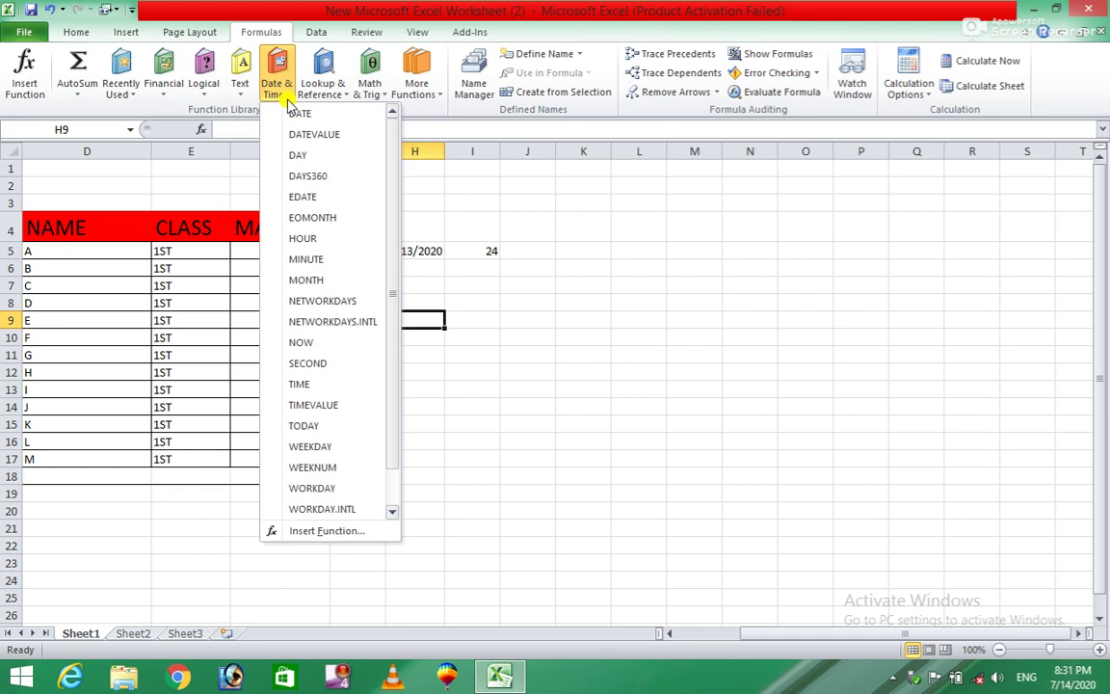
pyautogui.click(306, 279)
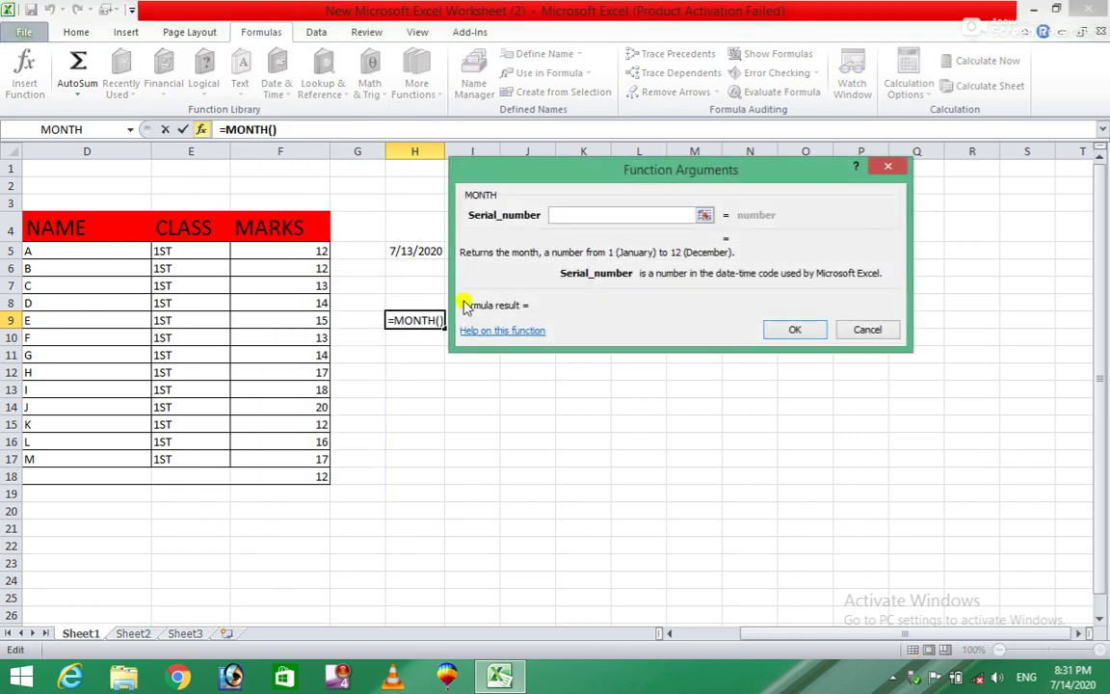
pyautogui.write('2')
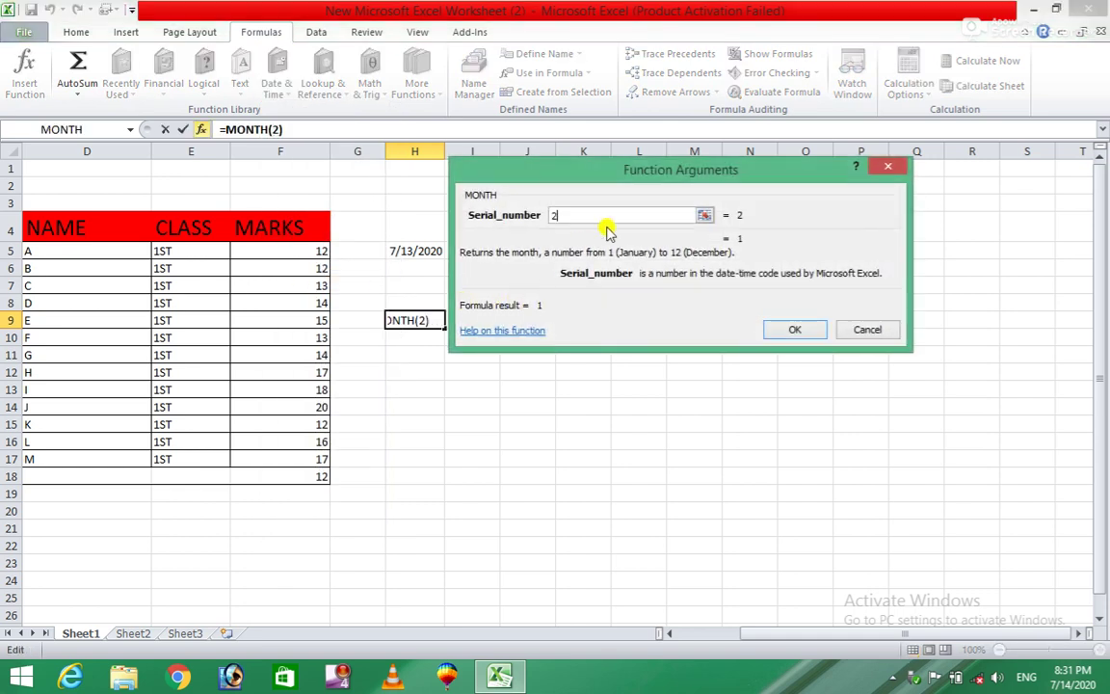
pyautogui.click(783, 330)
# Insert =EVEN(3) in L12 from Math & Trig functions, showing 4.
pyautogui.click(651, 372)
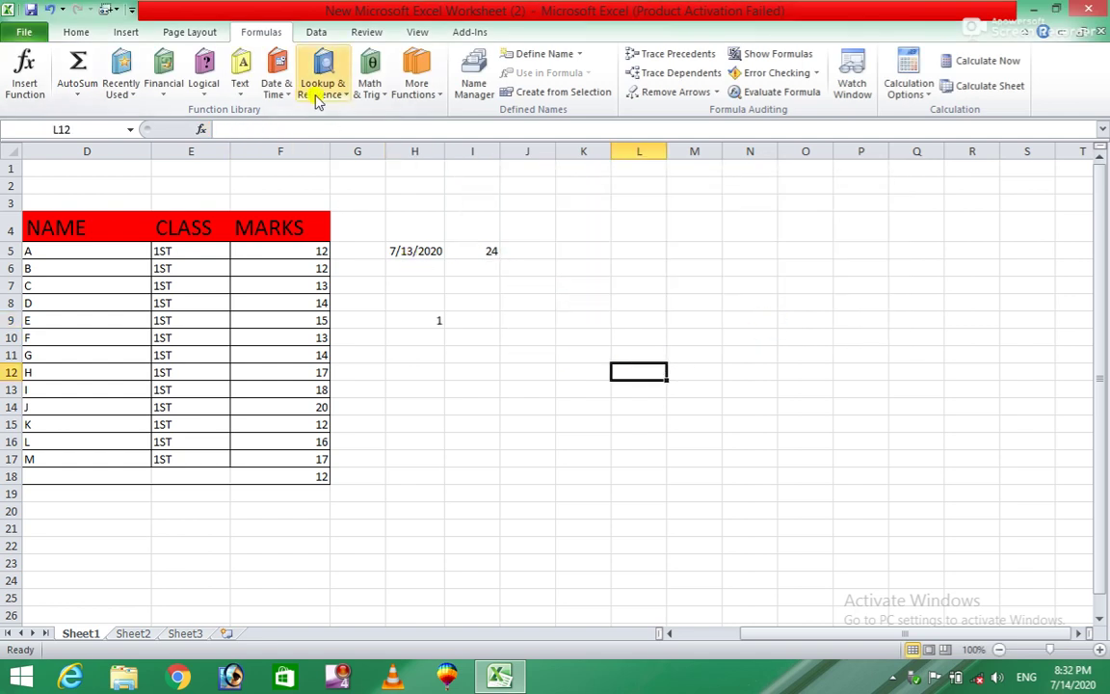
pyautogui.click(369, 77)
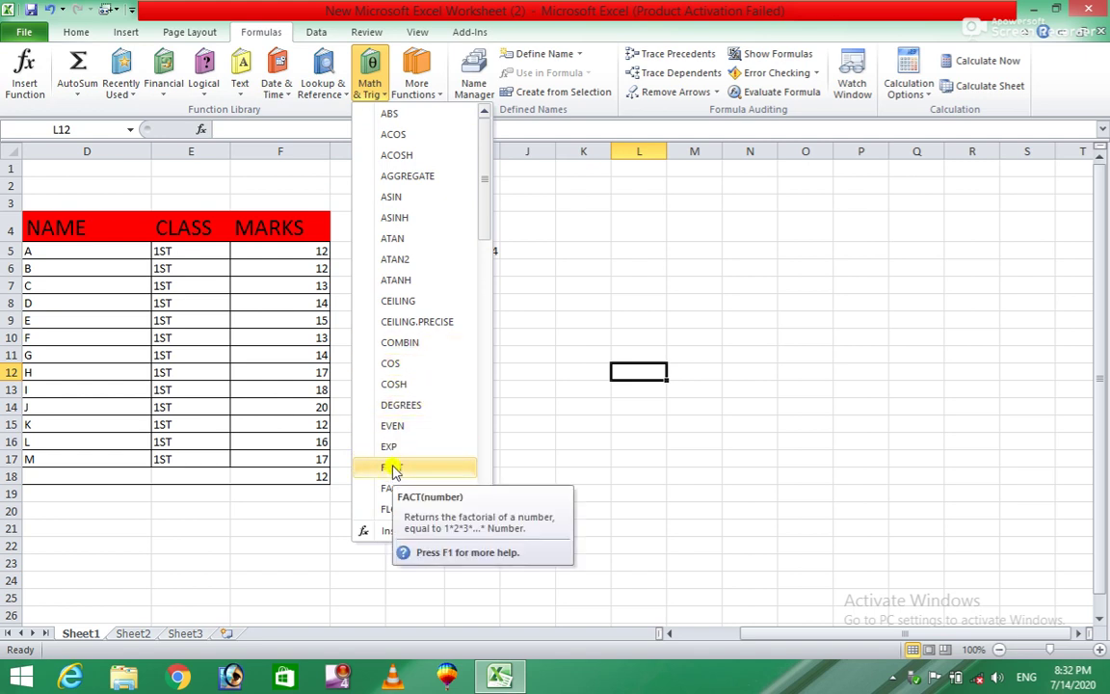
pyautogui.click(396, 426)
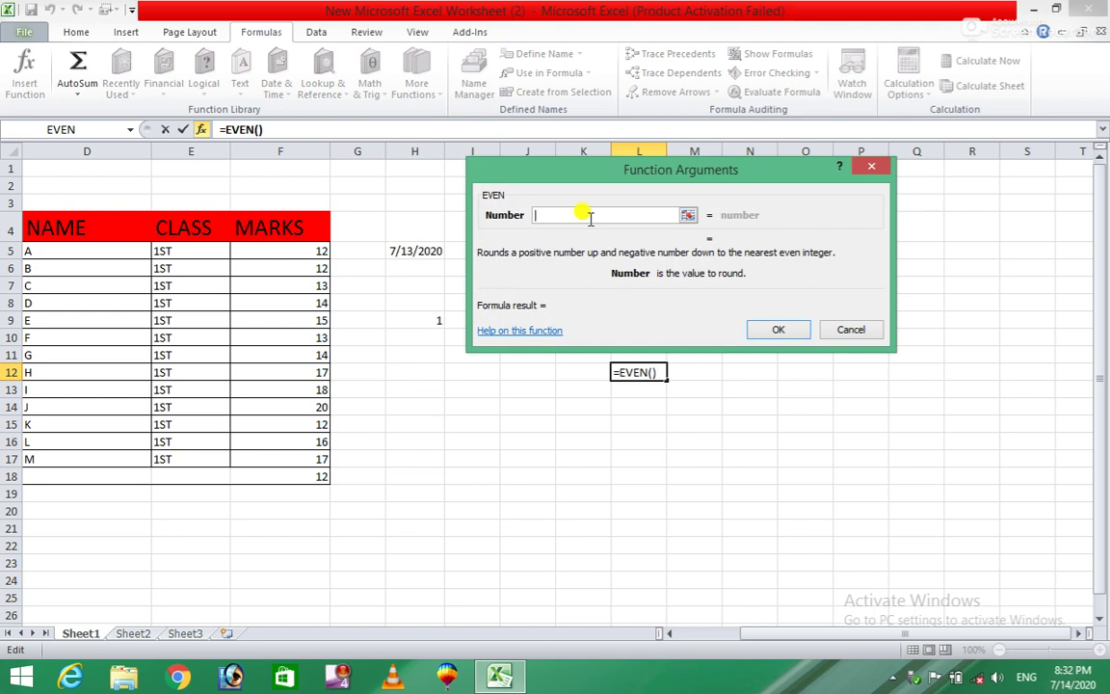
pyautogui.write('3')
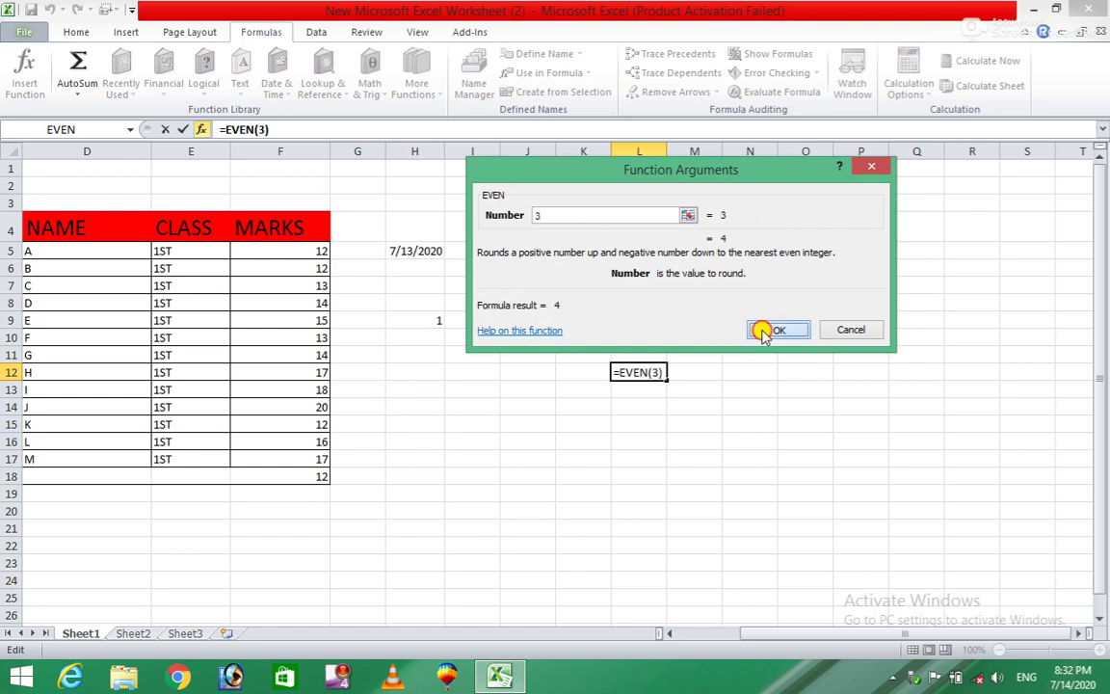
pyautogui.click(766, 330)
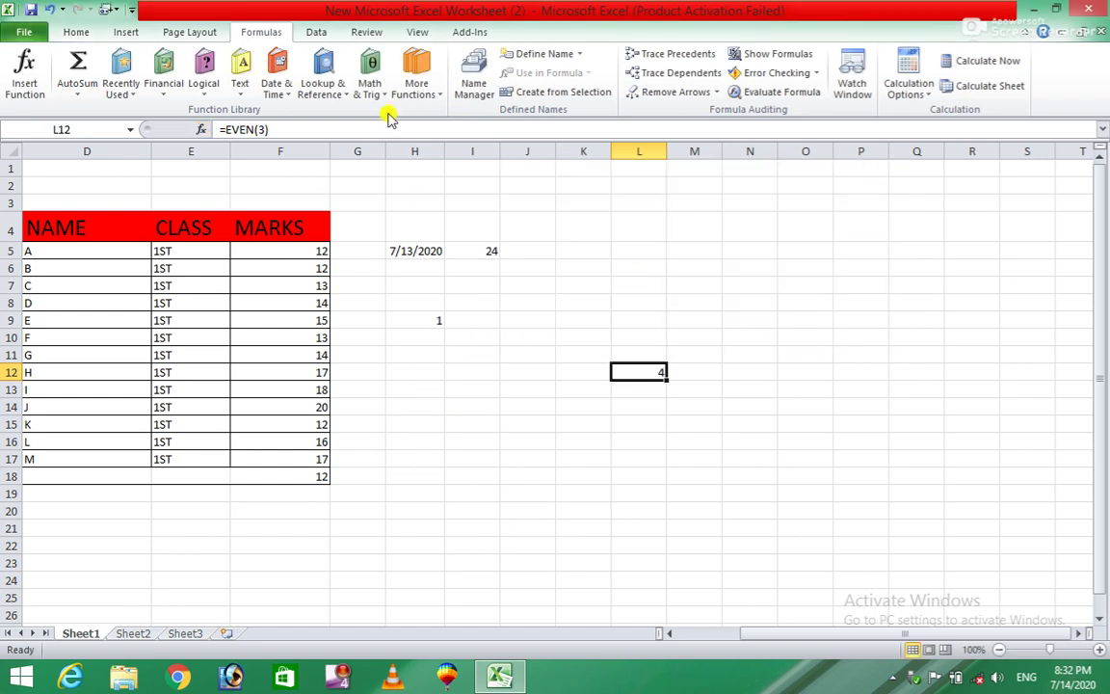
pyautogui.click(425, 98)
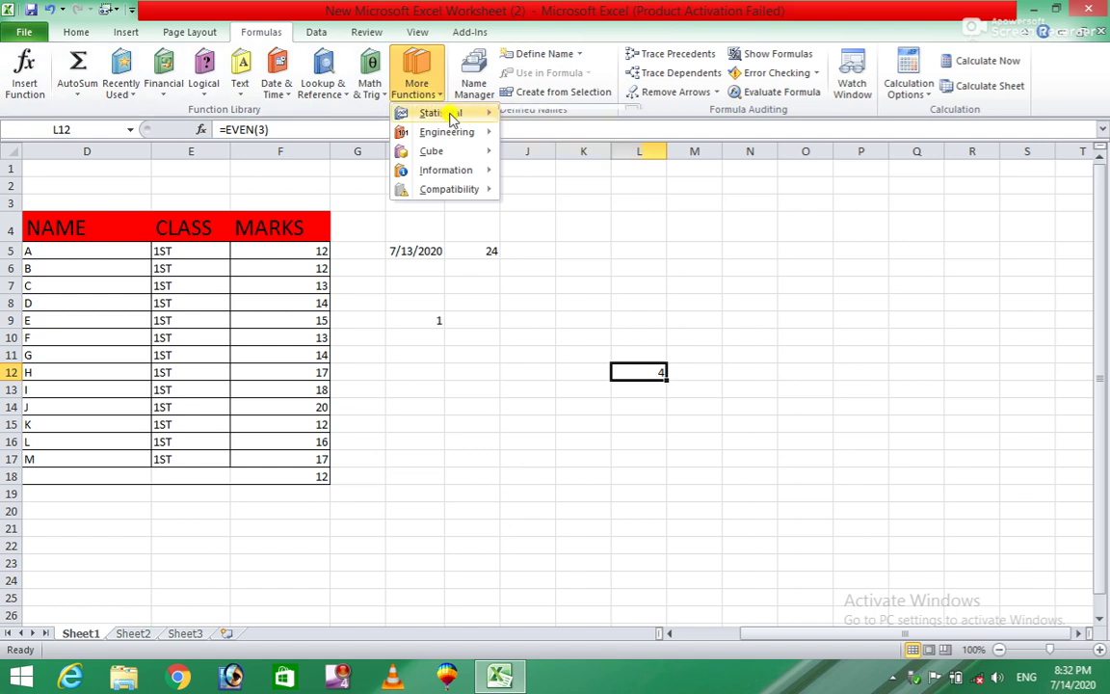
# Discard a stray AVERAGE in L12, then enter =AVERAGE(F13:I13,2,5) in J13, showing 8.333333.
pyautogui.click(559, 138)
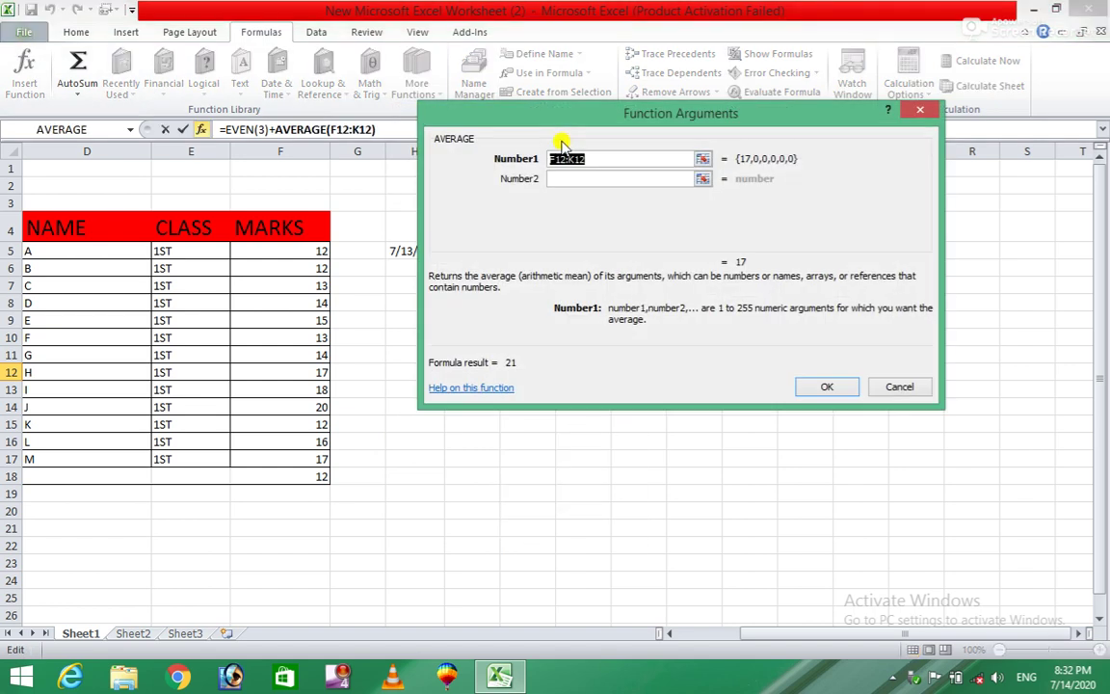
pyautogui.click(880, 389)
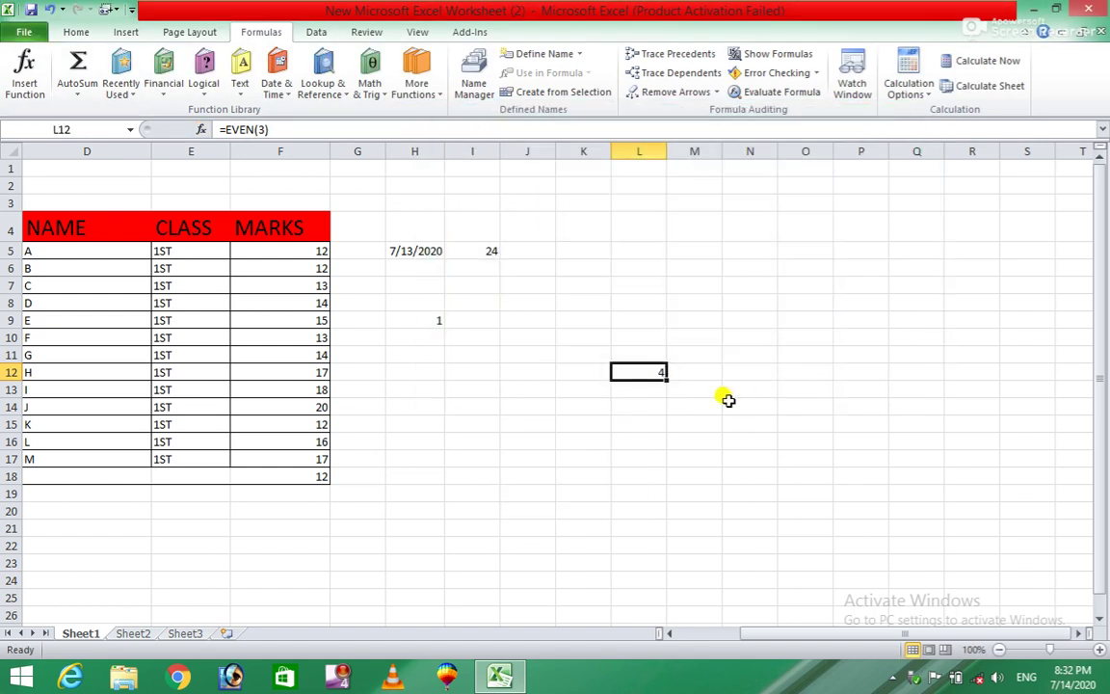
pyautogui.click(527, 386)
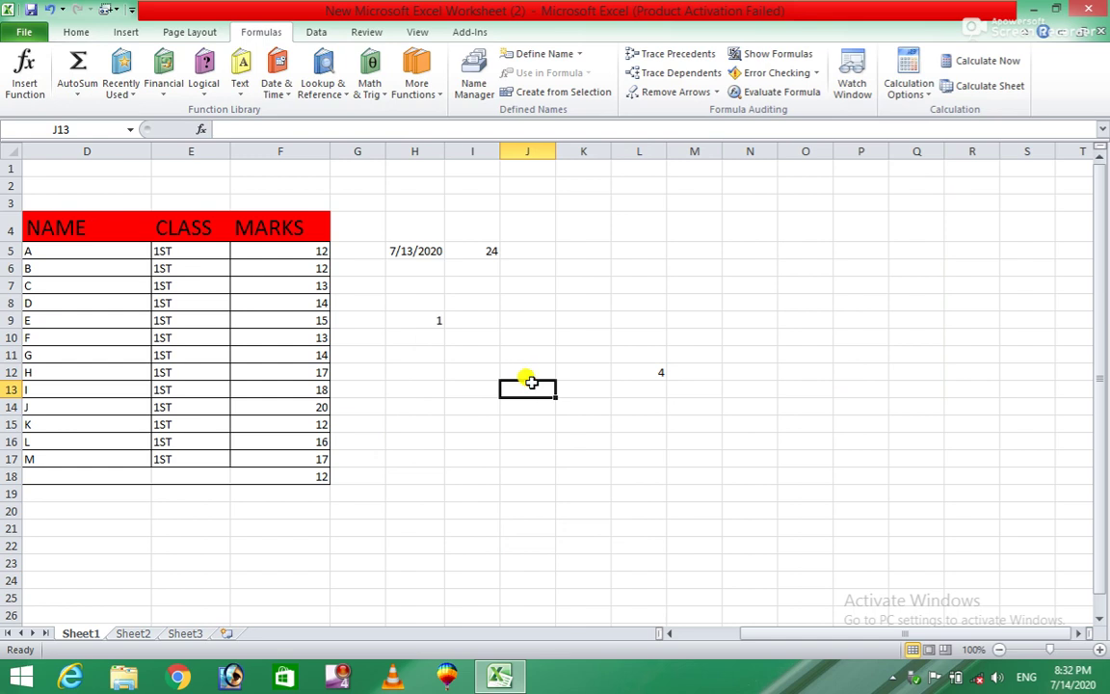
pyautogui.click(432, 94)
pyautogui.moveTo(441, 113)
pyautogui.click(552, 135)
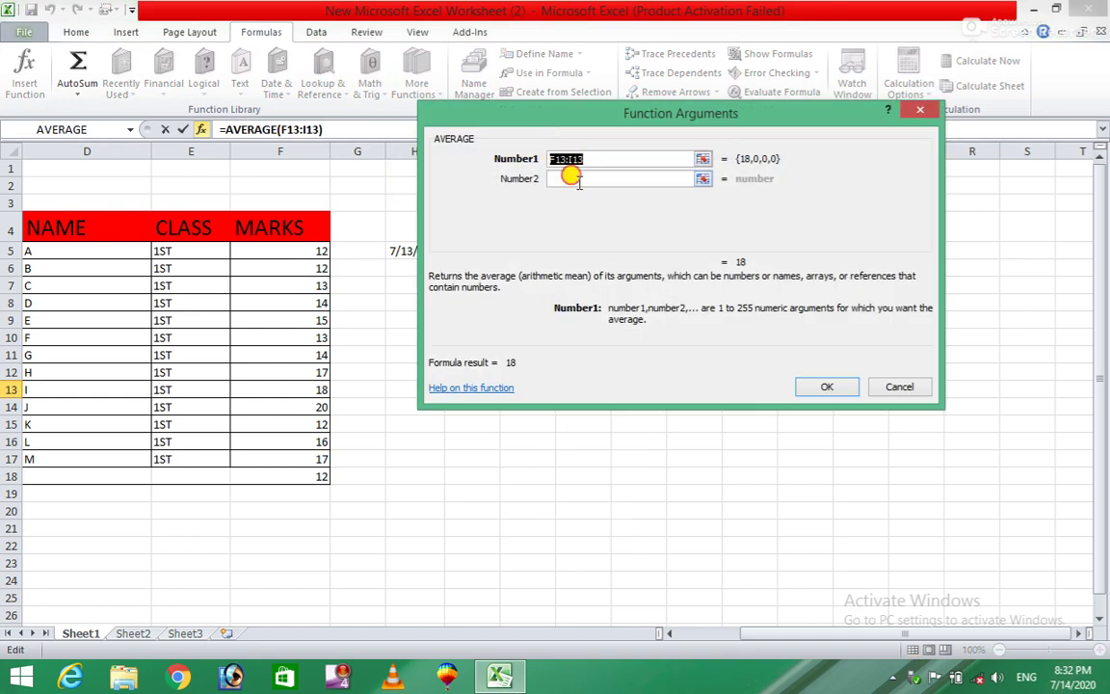
pyautogui.click(578, 181)
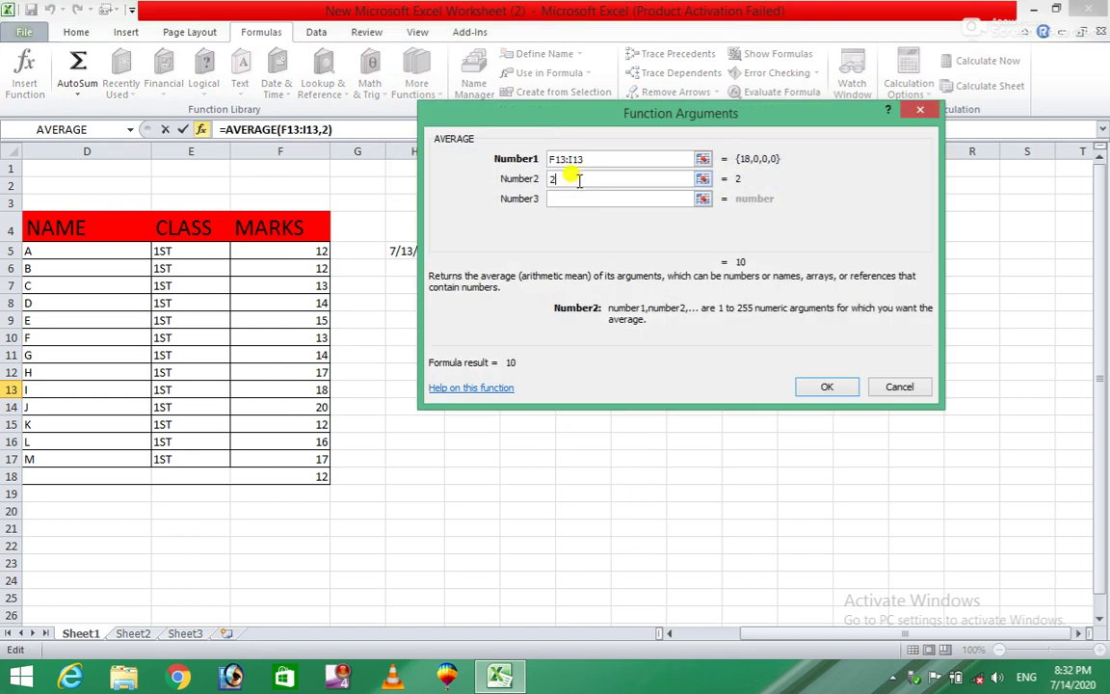
pyautogui.click(577, 199)
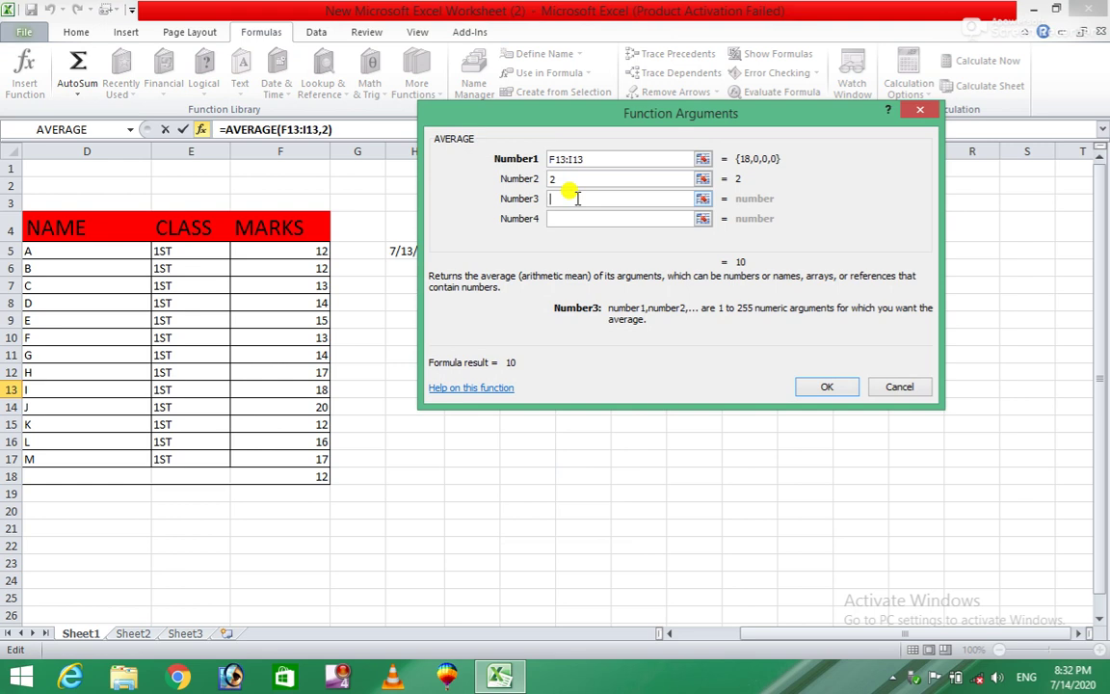
pyautogui.write('5')
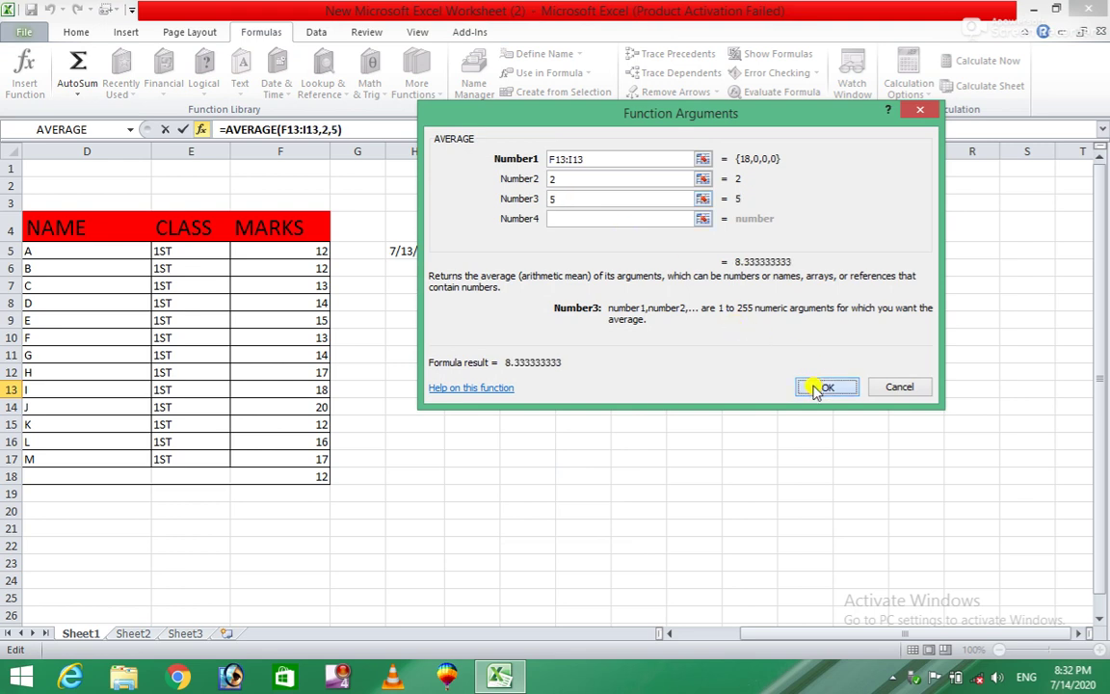
pyautogui.click(822, 388)
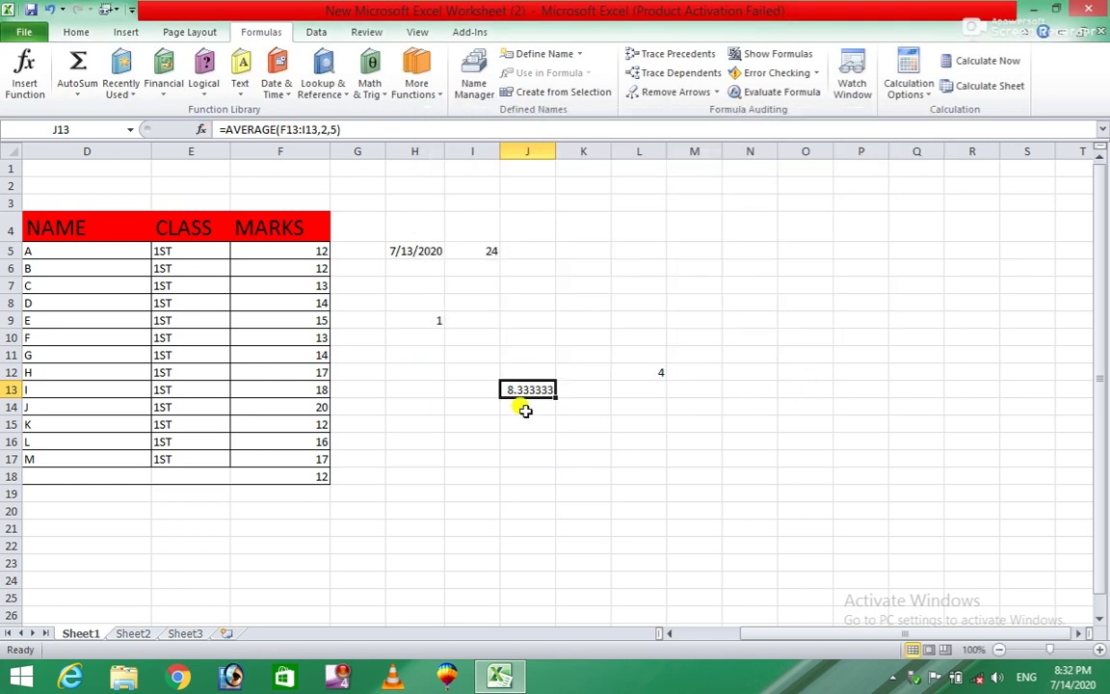
pyautogui.click(600, 420)
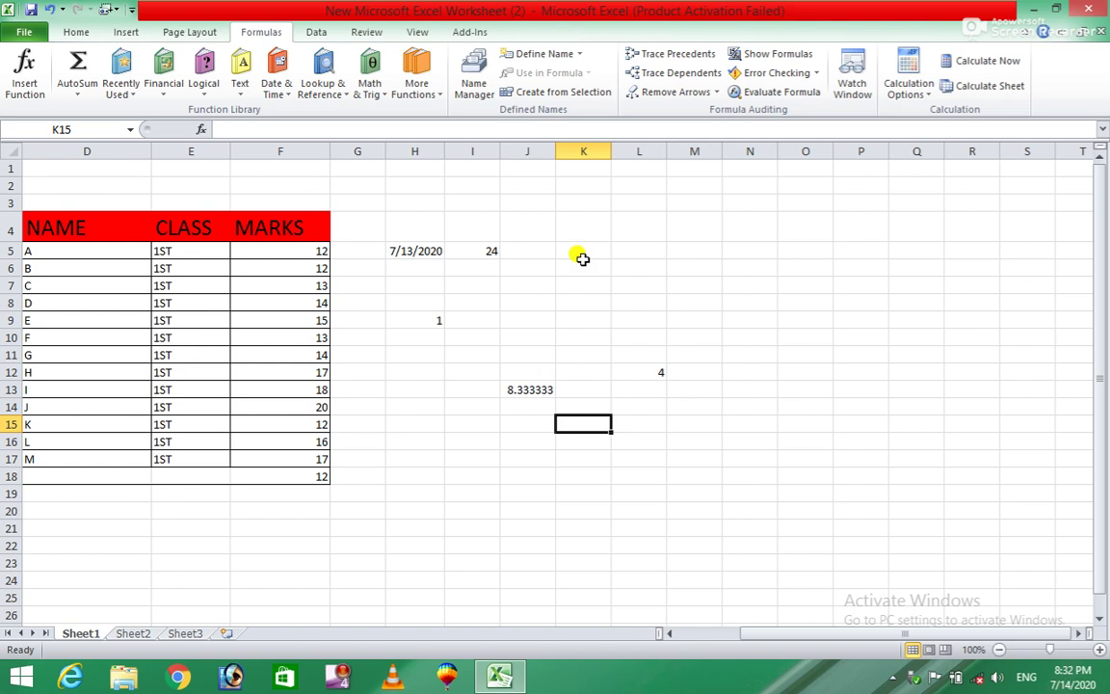
# Turn on Show Formulas and scroll right so =MONTH(2), =EVEN(3) and =AVERAGE(...) are visible.
pyautogui.click(777, 58)
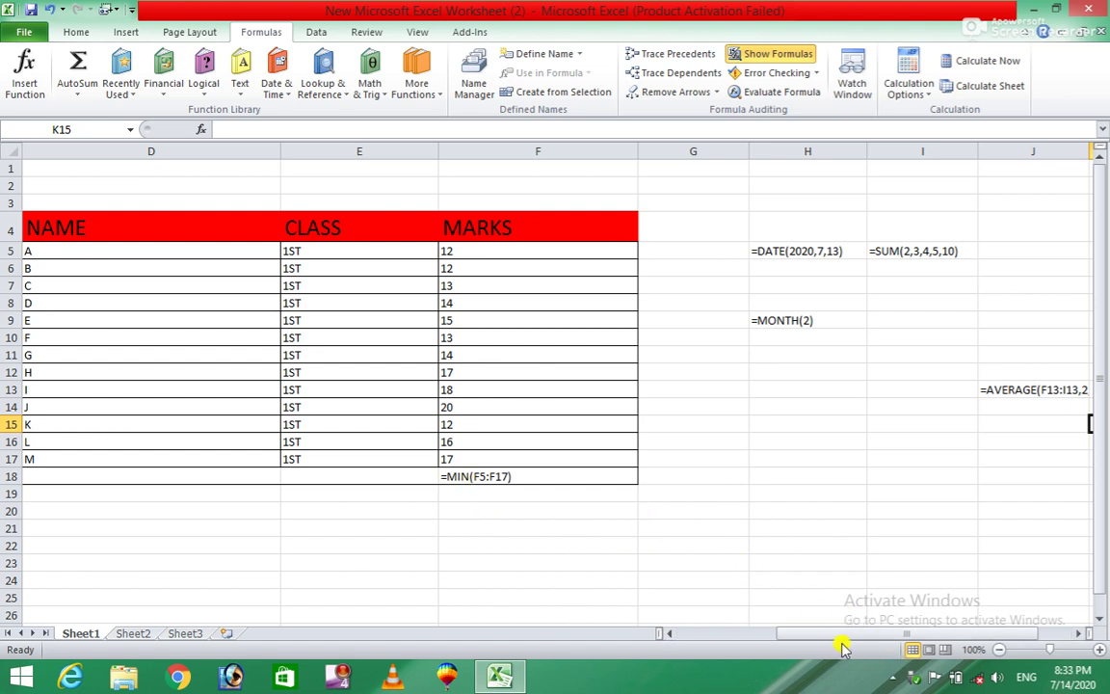
pyautogui.moveTo(842, 638); pyautogui.dragTo(899, 636)
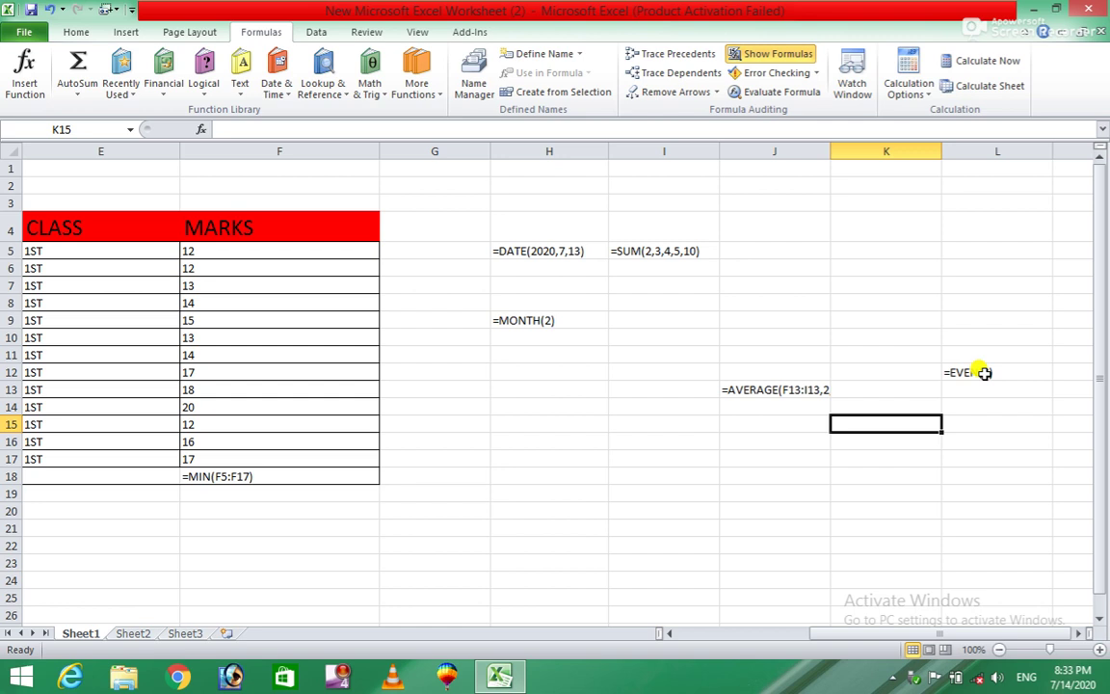
pyautogui.click(816, 77)
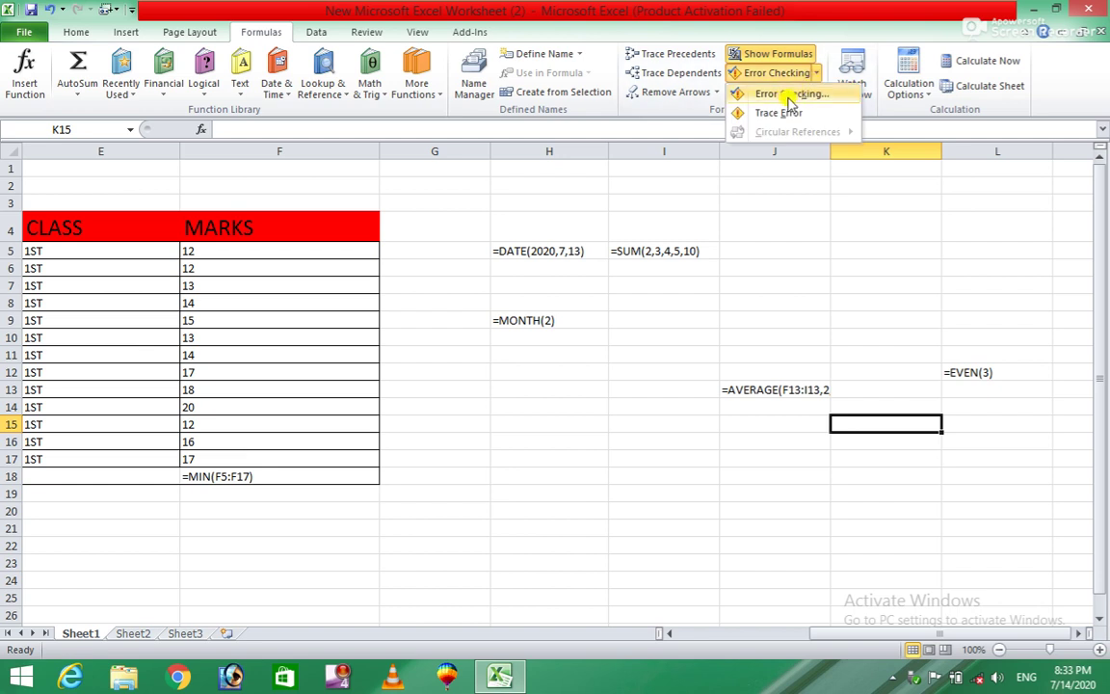
pyautogui.click(790, 95)
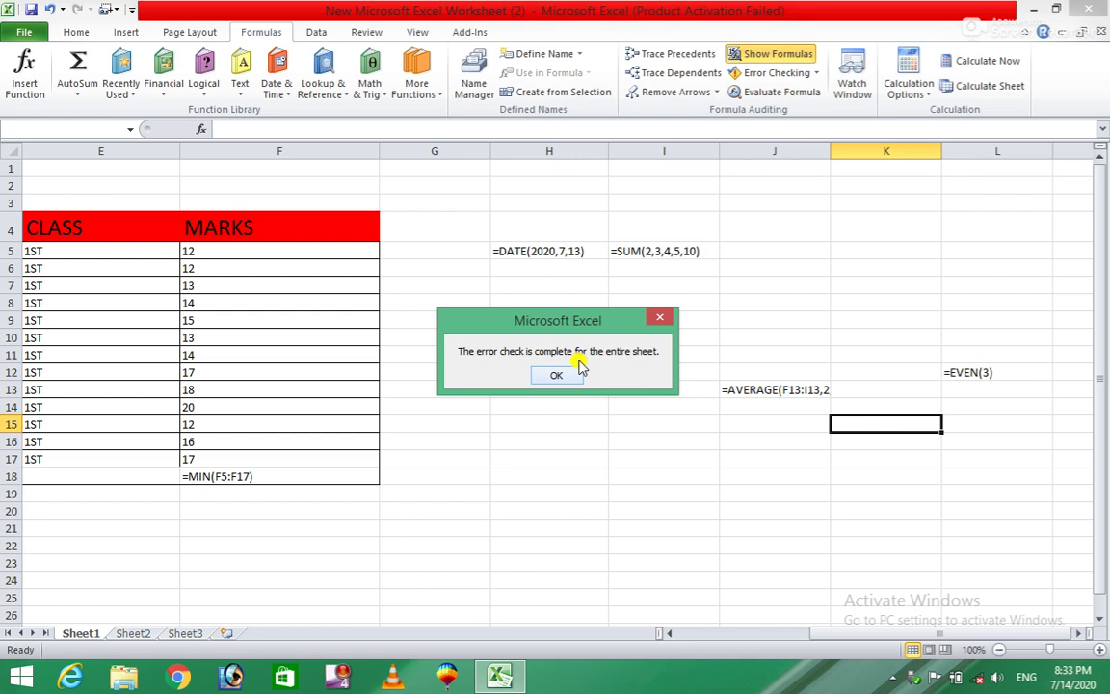
pyautogui.click(554, 377)
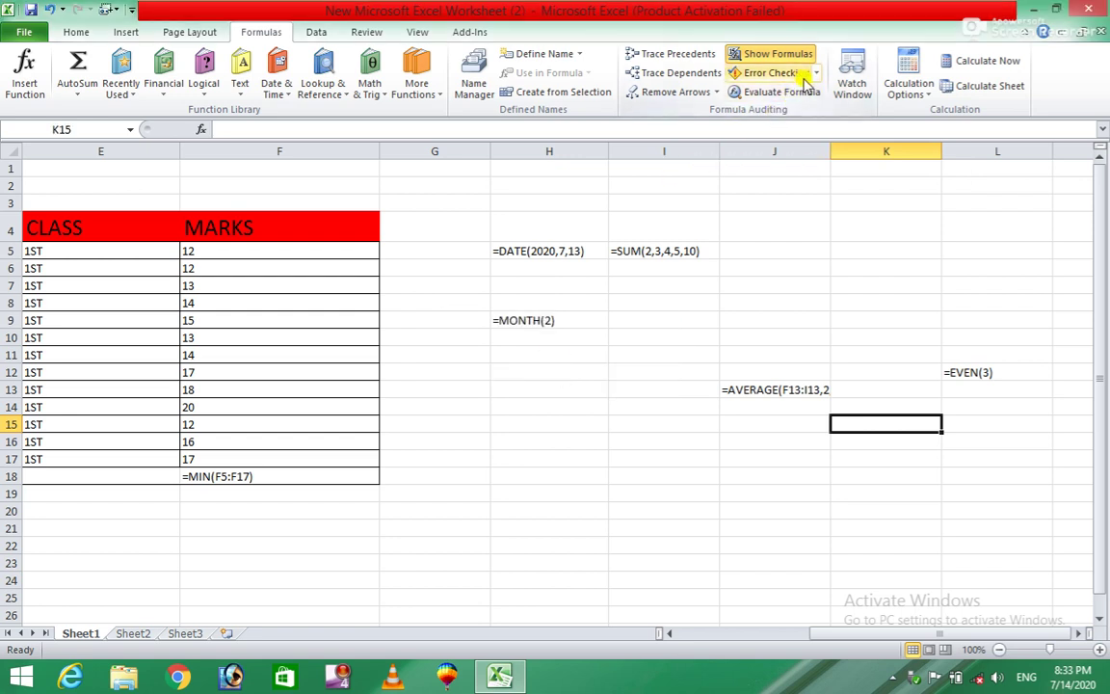
pyautogui.click(764, 73)
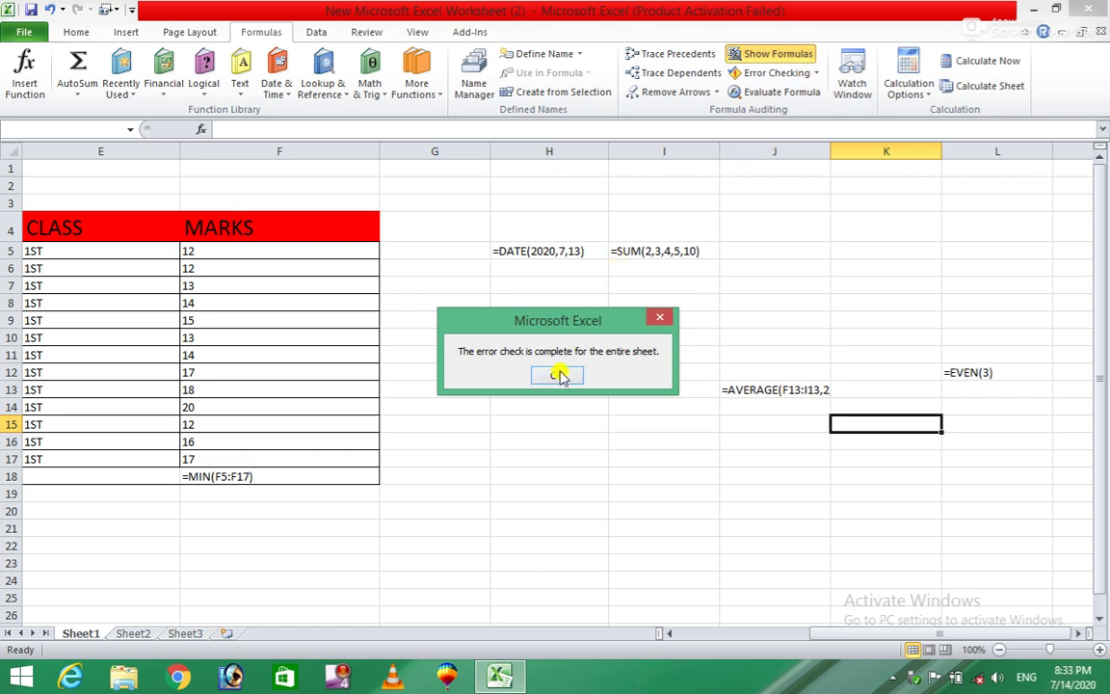
pyautogui.click(559, 374)
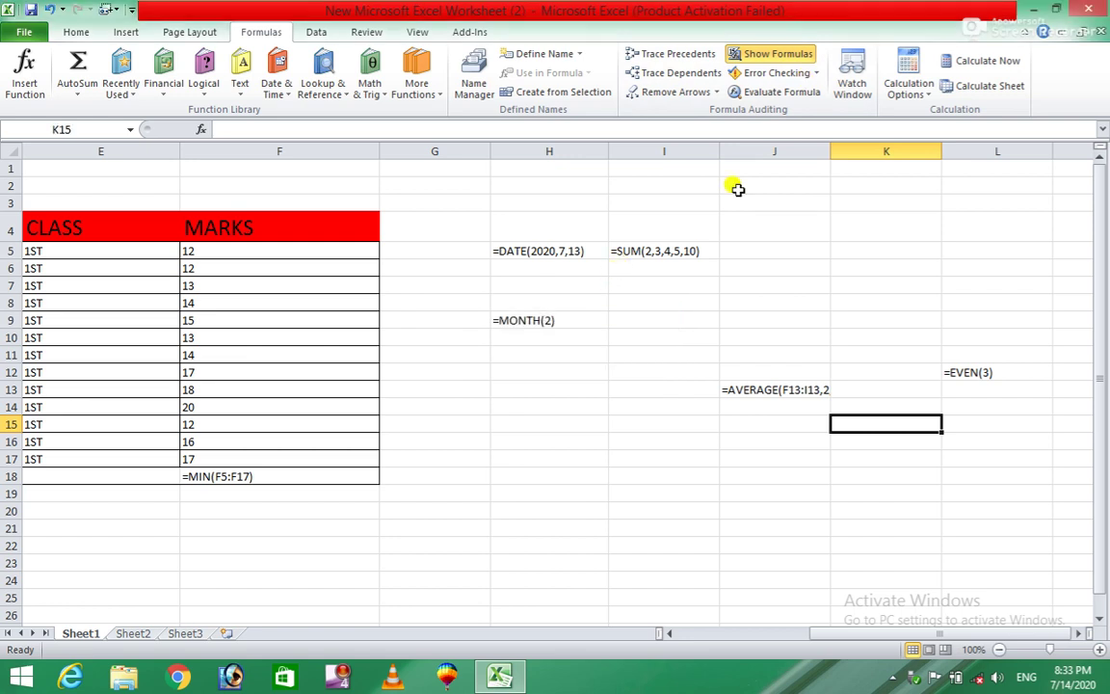
pyautogui.click(816, 73)
pyautogui.click(781, 113)
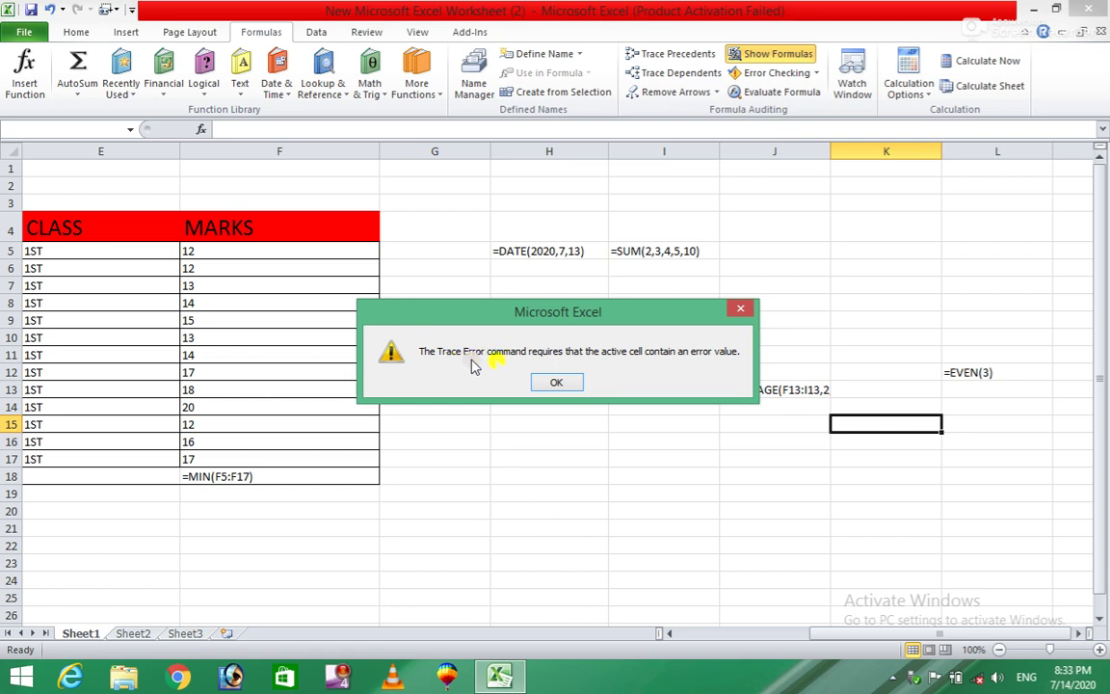
pyautogui.click(556, 383)
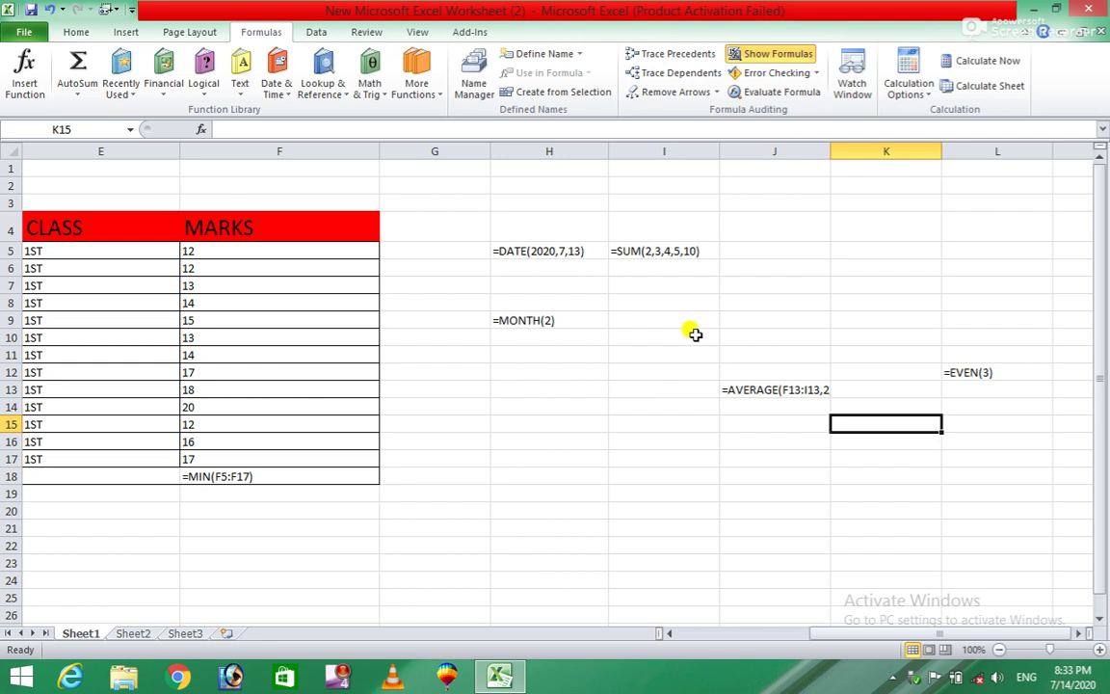
pyautogui.click(762, 387)
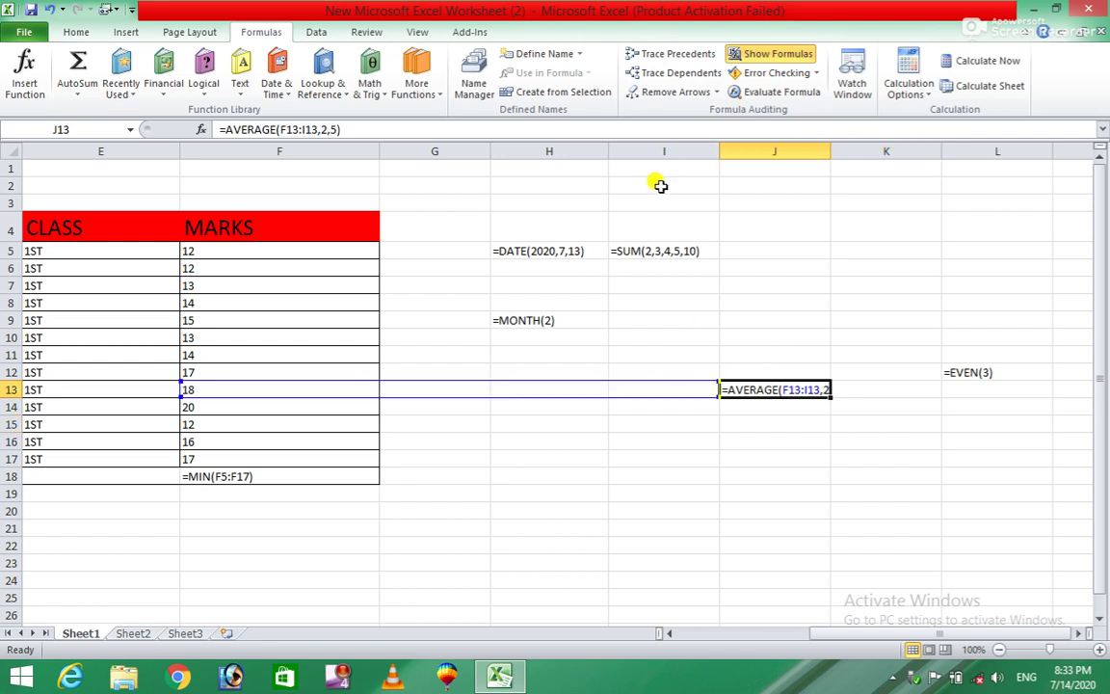
pyautogui.click(814, 74)
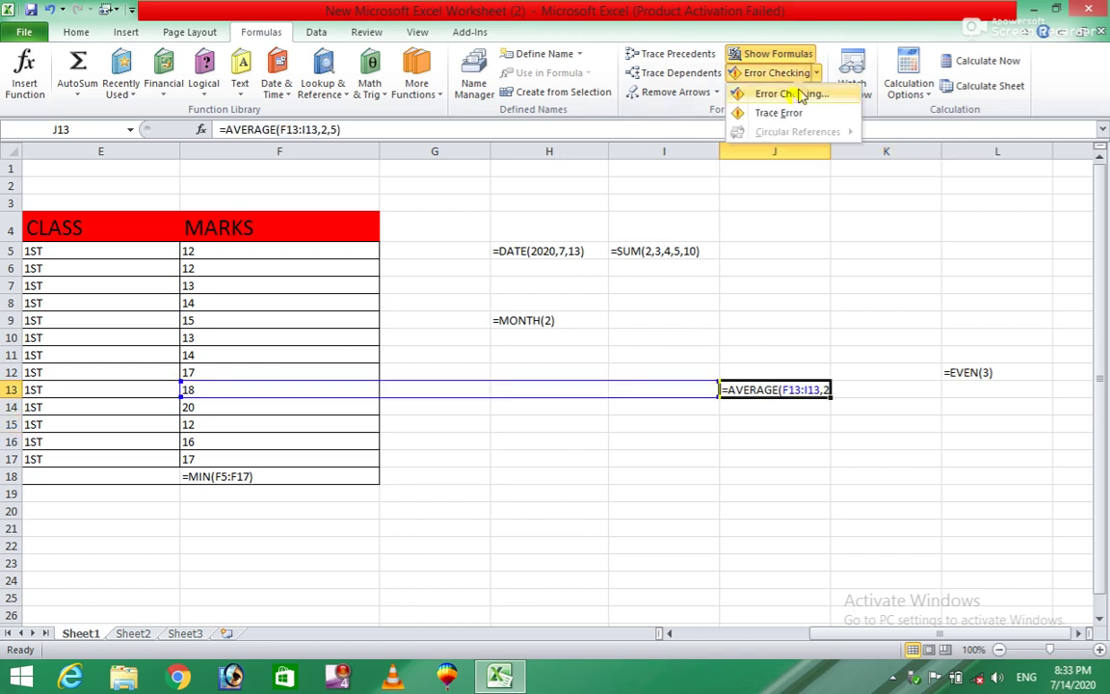
pyautogui.click(768, 111)
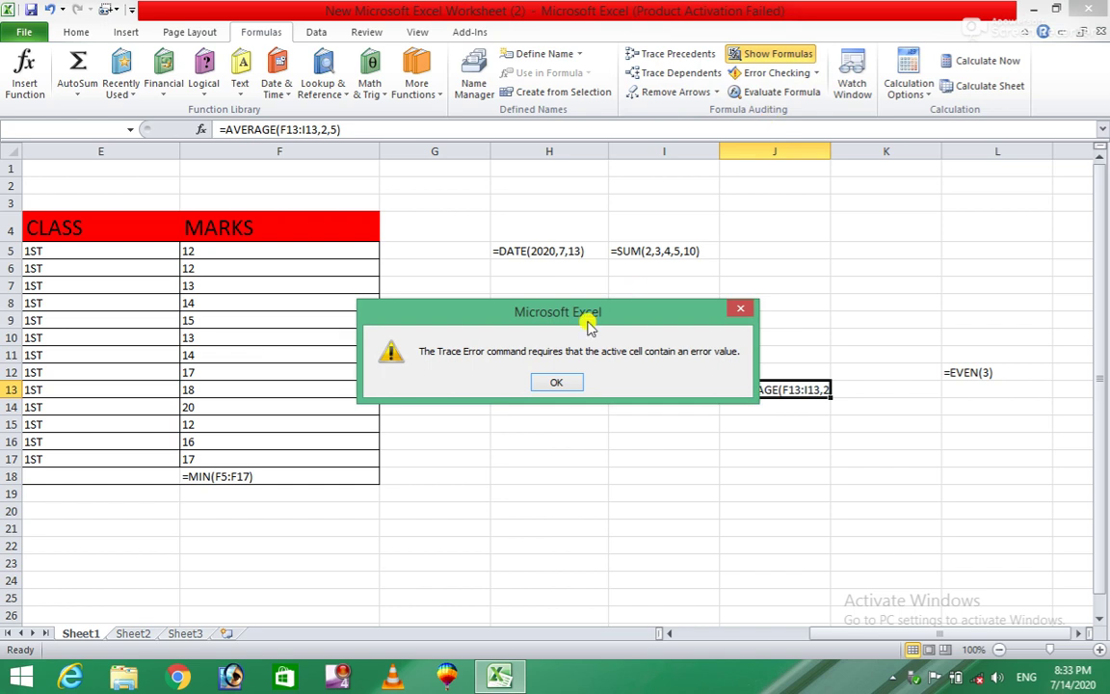
pyautogui.click(556, 382)
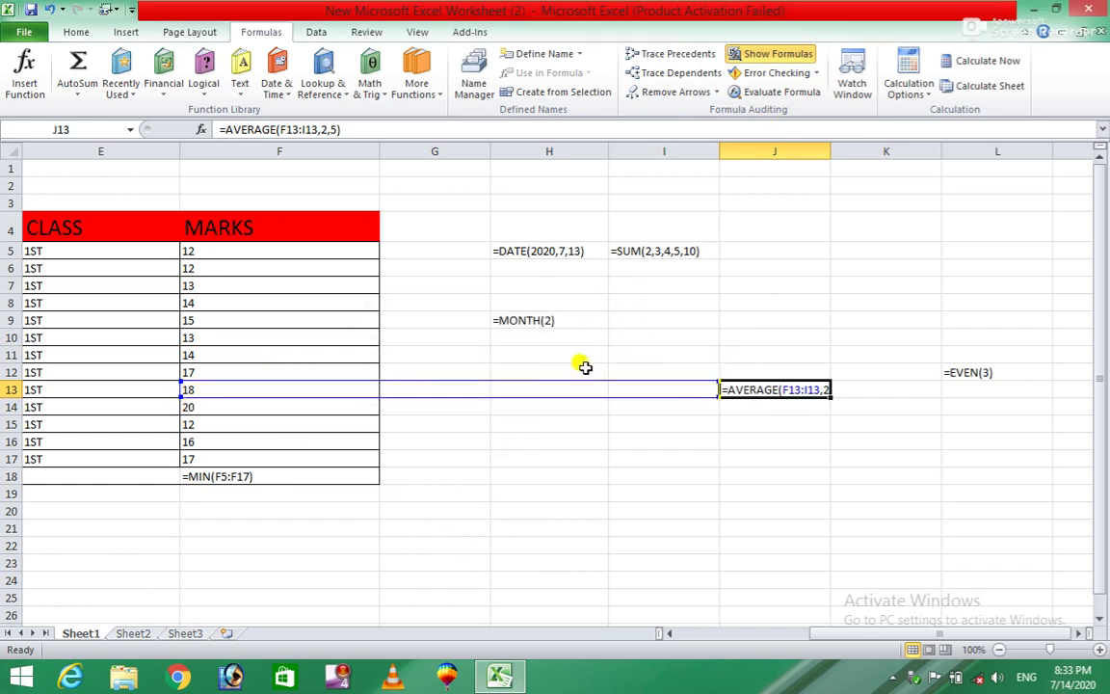
pyautogui.click(597, 455)
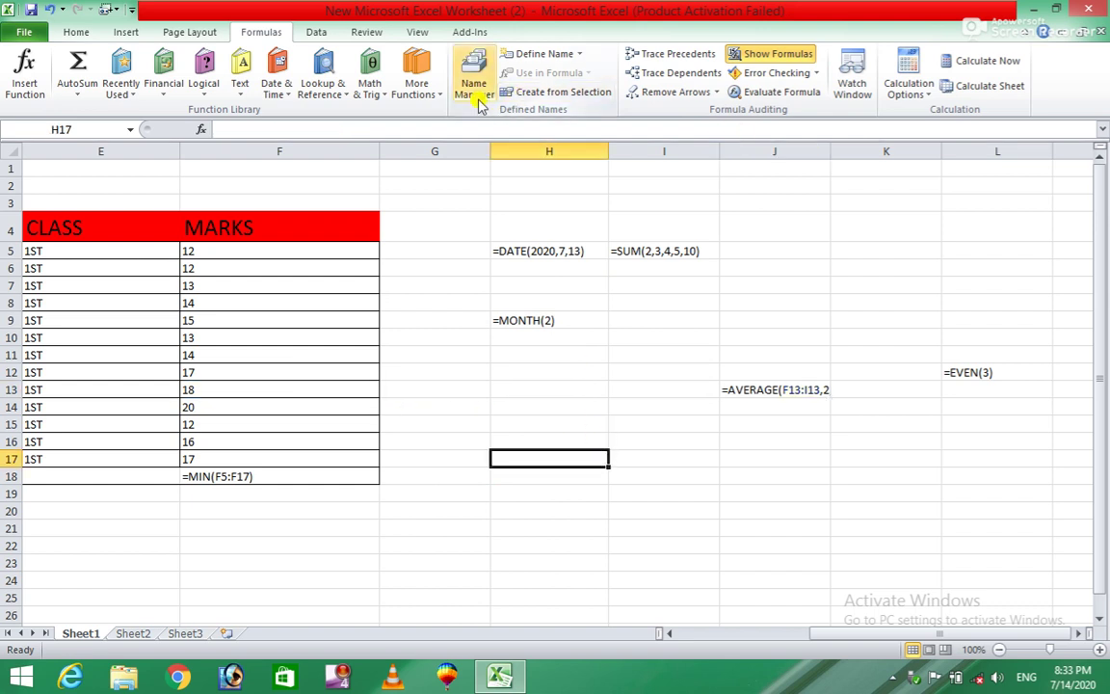
# Define the name WORKTABLE for cell H17.
pyautogui.click(582, 54)
pyautogui.click(561, 76)
pyautogui.write('WORKTABLE')
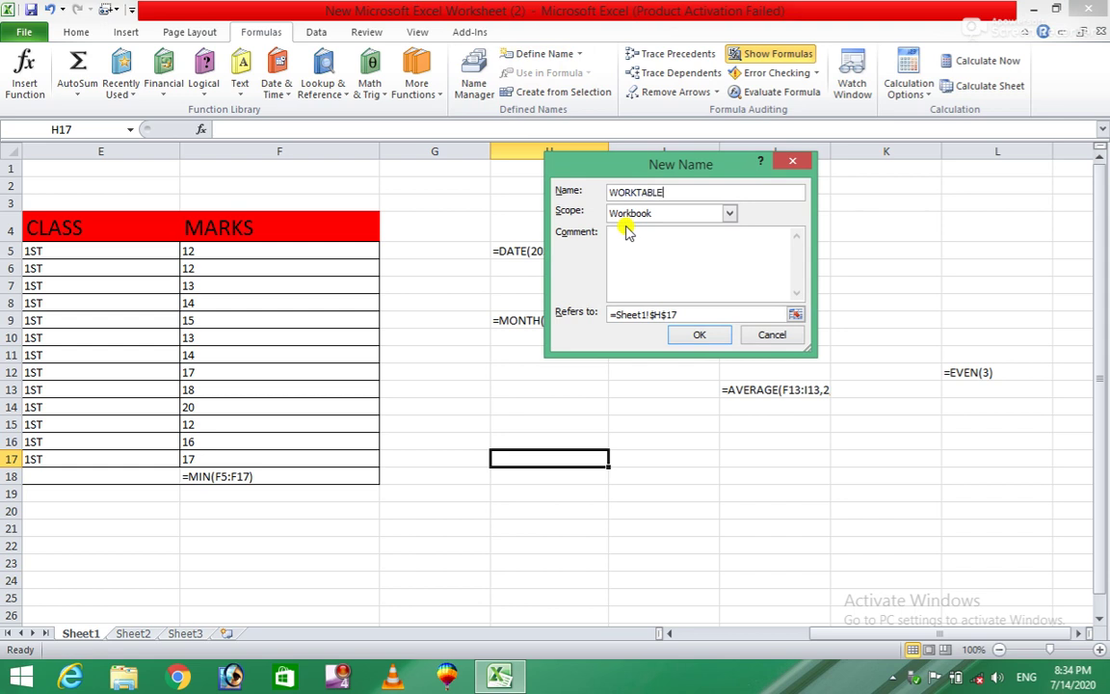
pyautogui.click(702, 336)
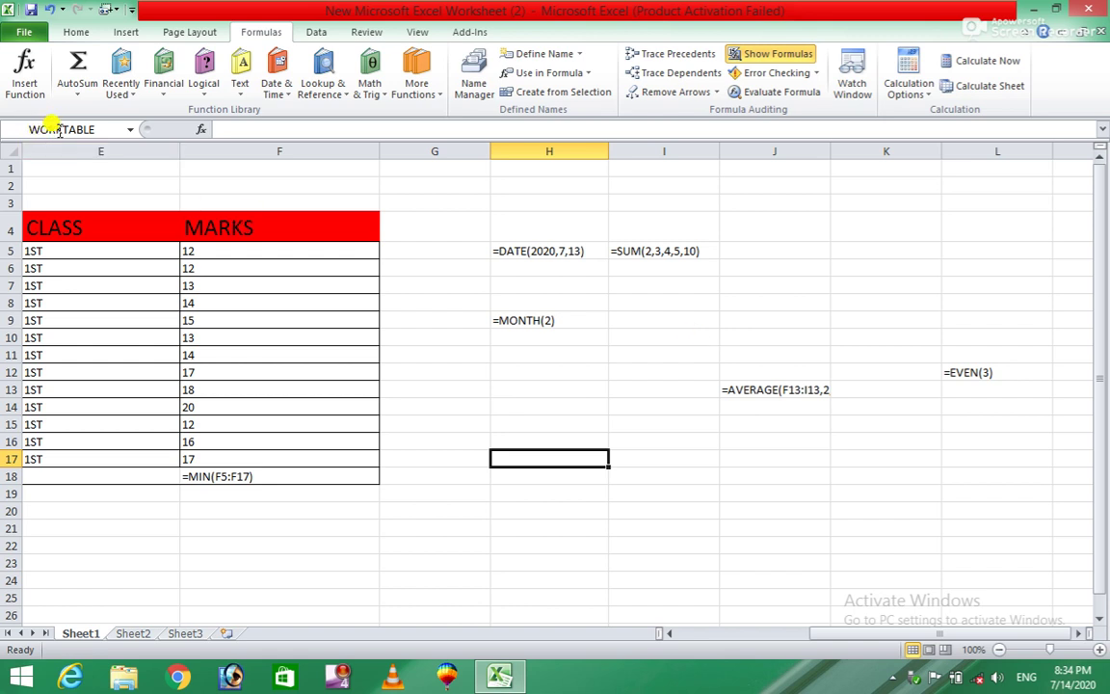
# Replace J13's AVERAGE formula with =WORKTABLE using the defined name.
pyautogui.click(539, 422)
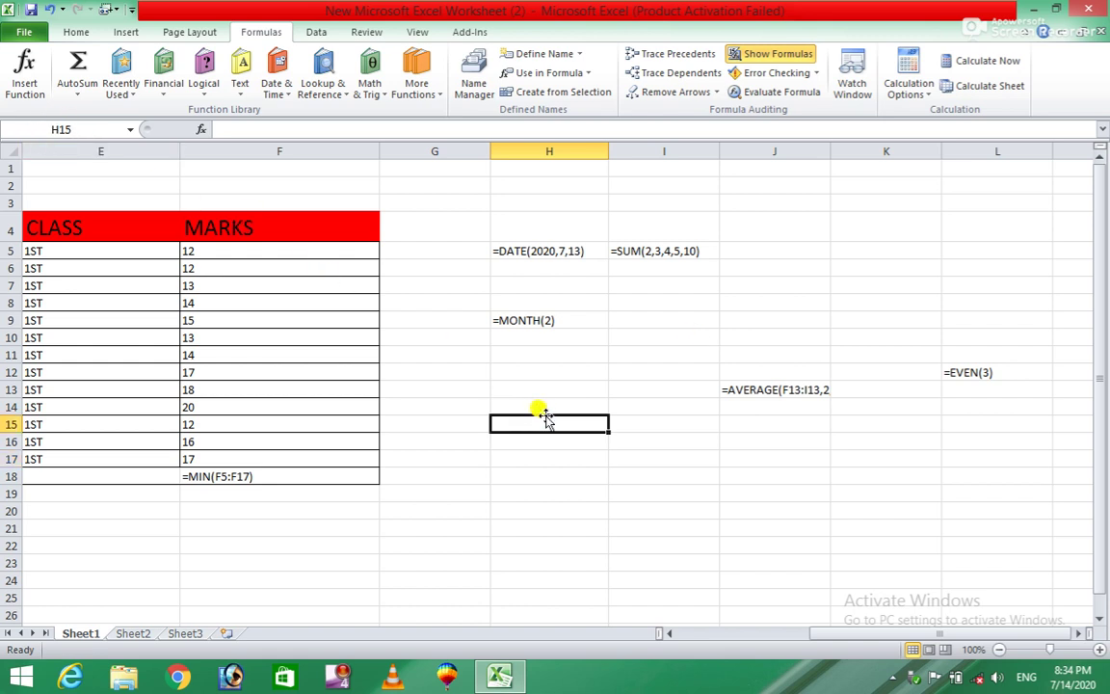
pyautogui.click(702, 392)
pyautogui.click(701, 372)
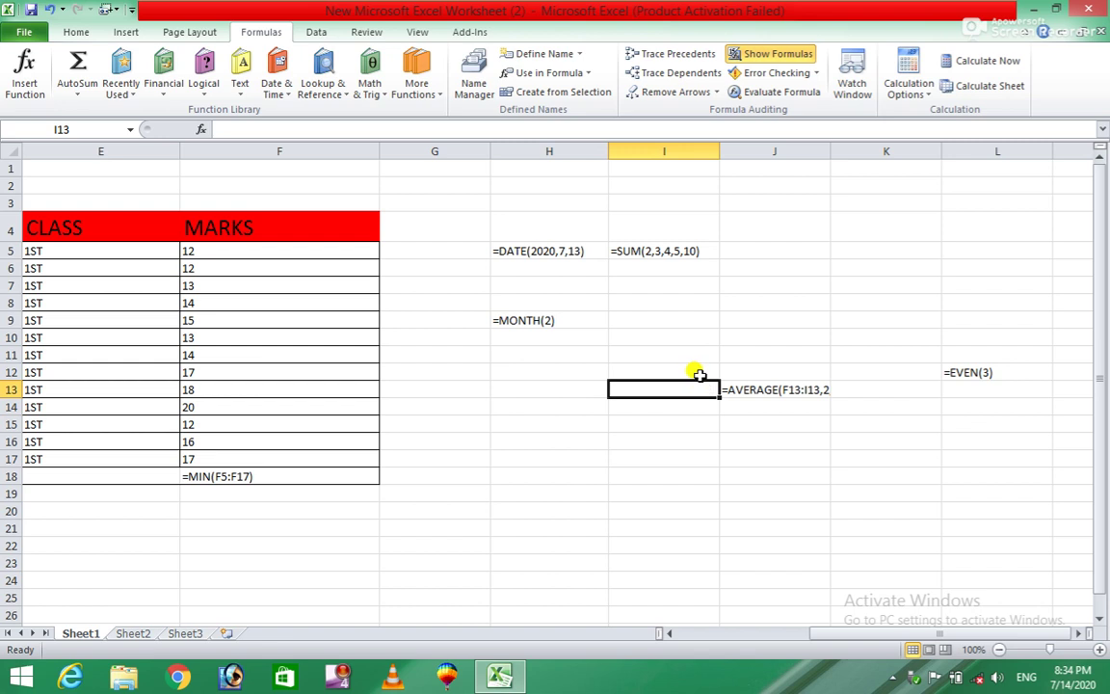
pyautogui.click(777, 391)
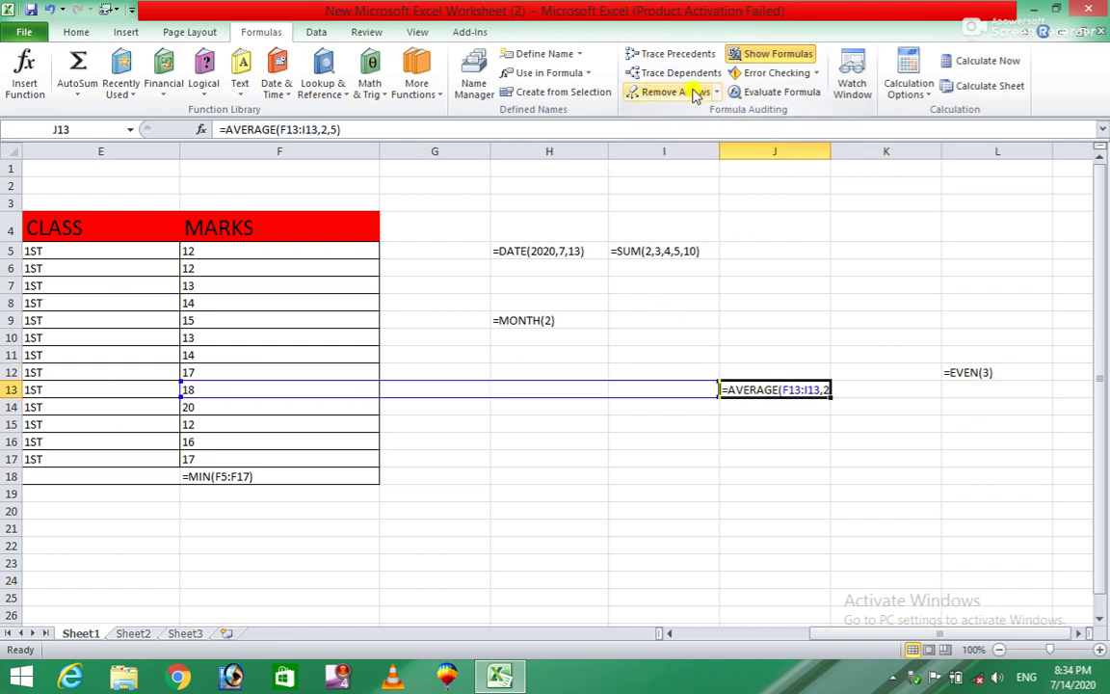
pyautogui.click(579, 74)
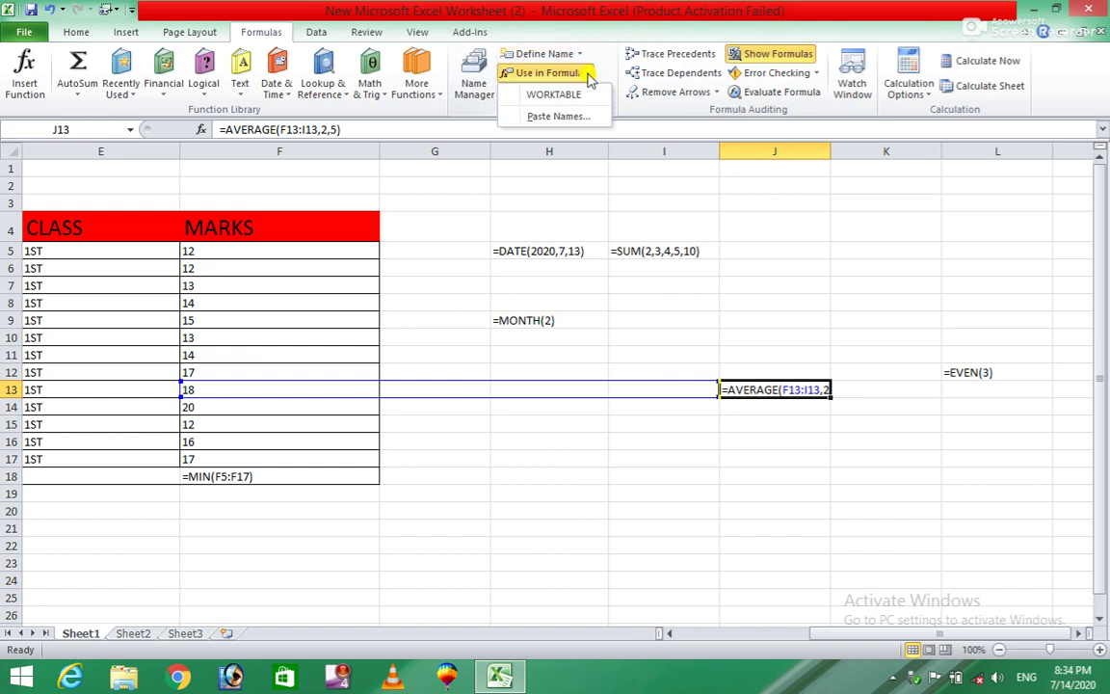
pyautogui.click(568, 95)
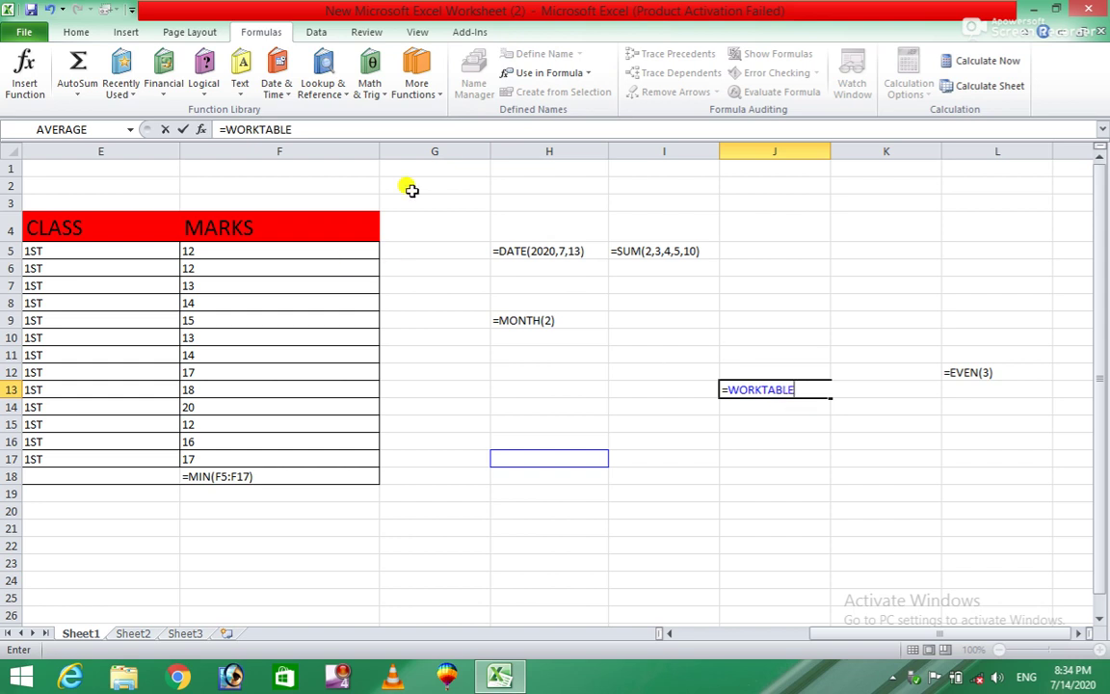
pyautogui.click(584, 75)
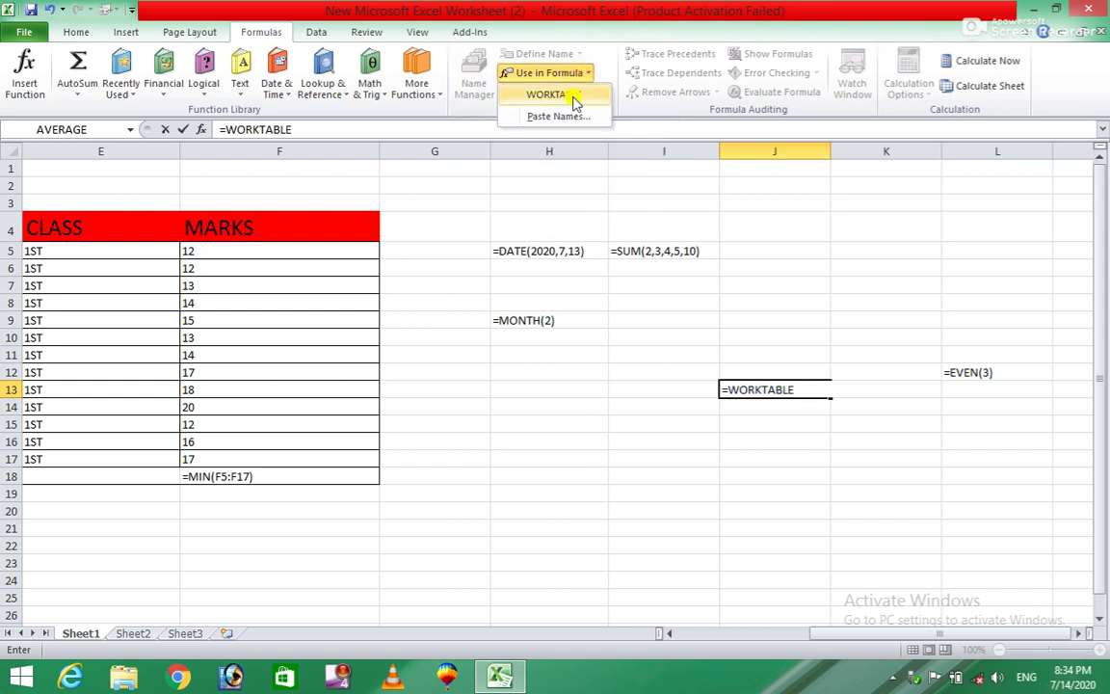
pyautogui.click(543, 118)
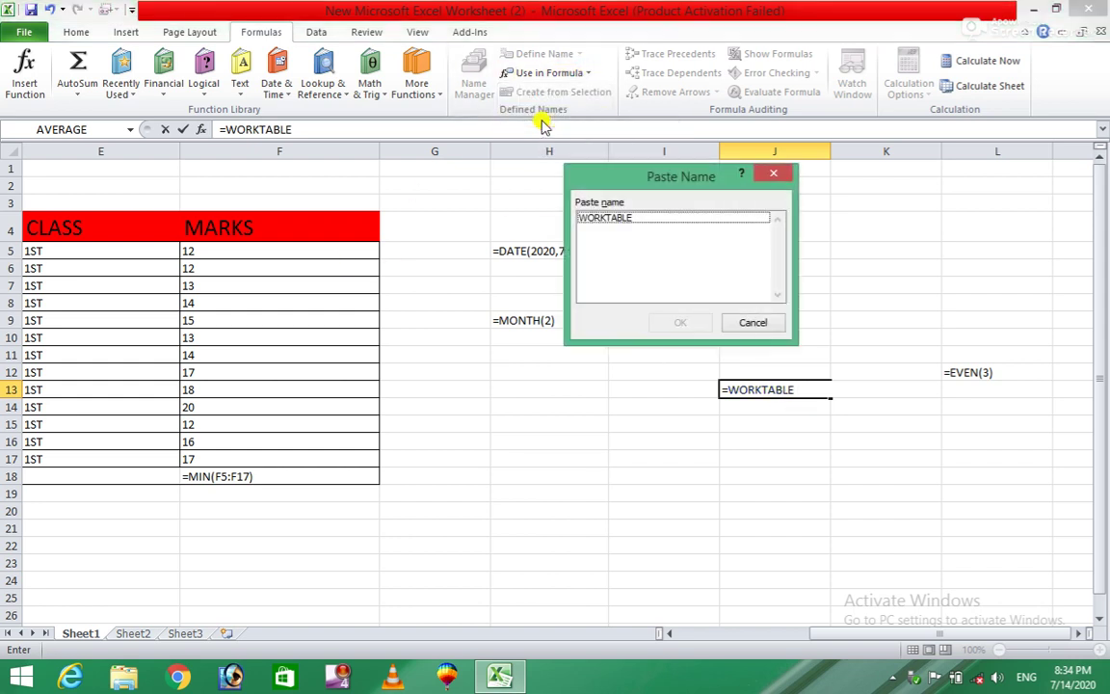
pyautogui.click(745, 319)
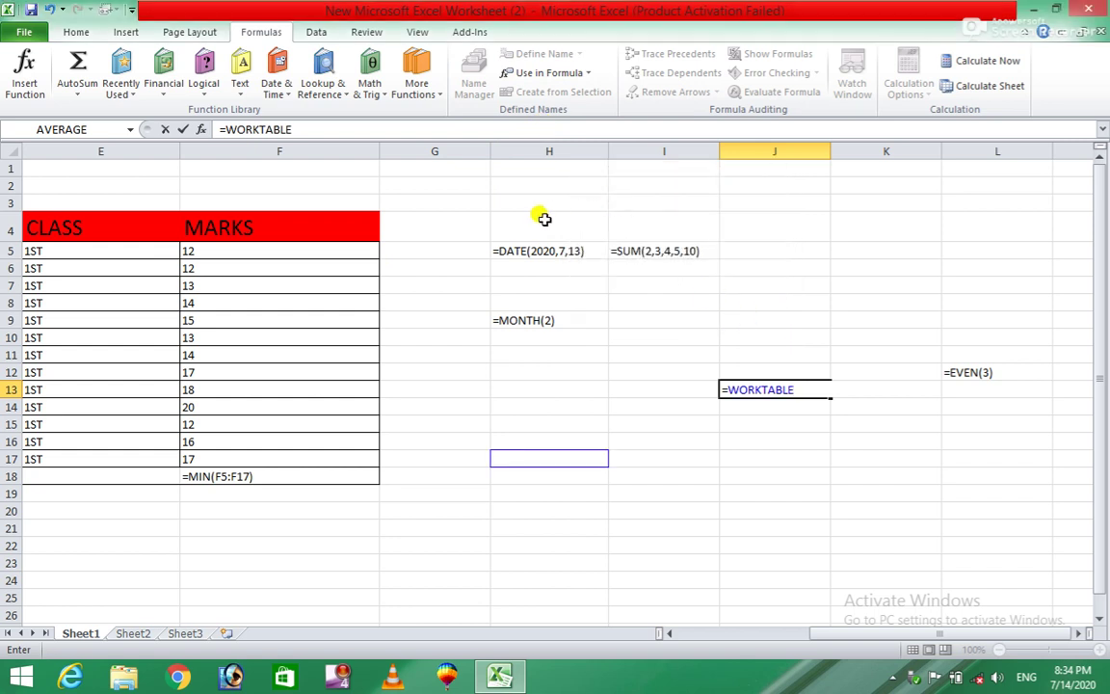
pyautogui.click(634, 390)
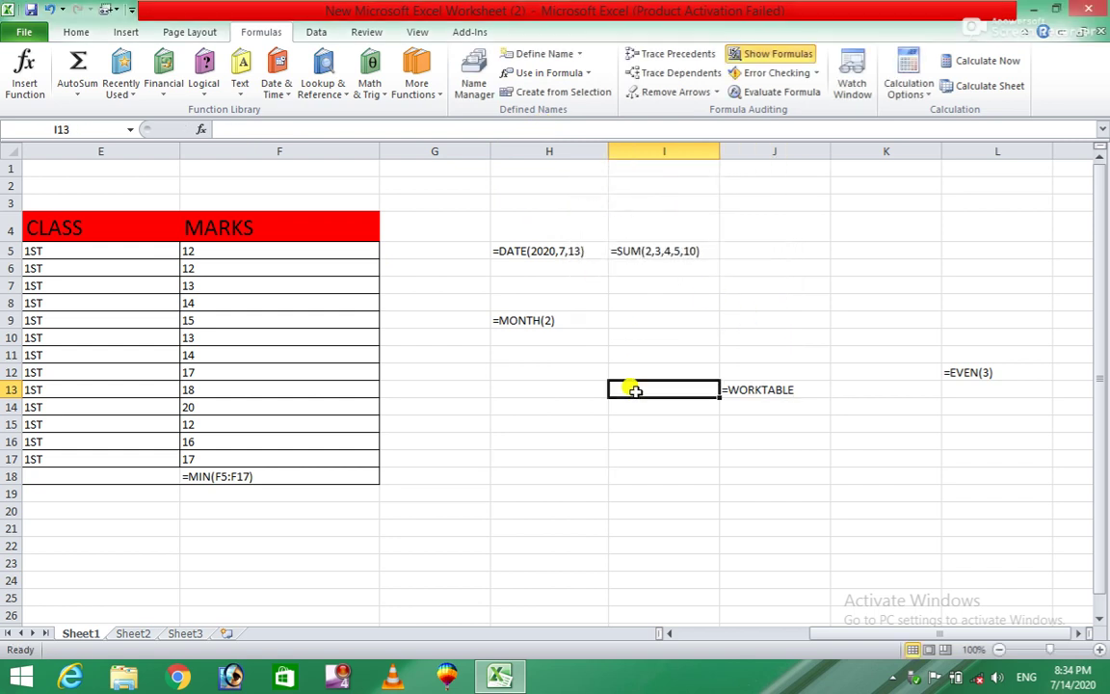
pyautogui.click(567, 97)
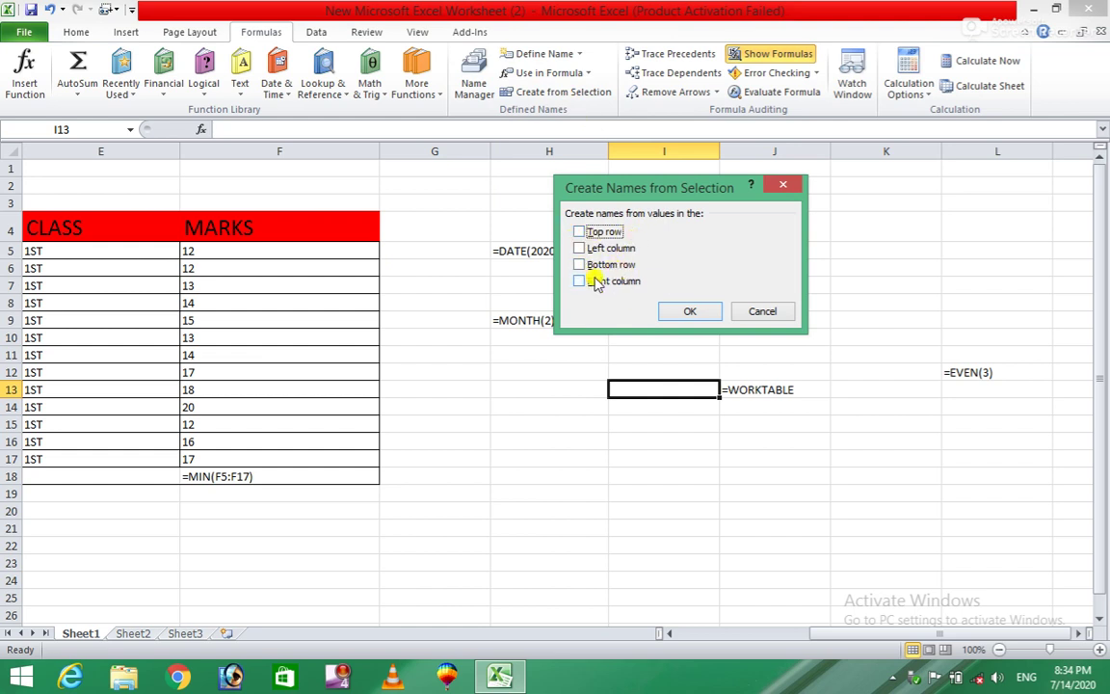
# Cancel Create from Selection, then try Trace Precedents and Trace Dependents, dismissing each warning.
pyautogui.click(773, 313)
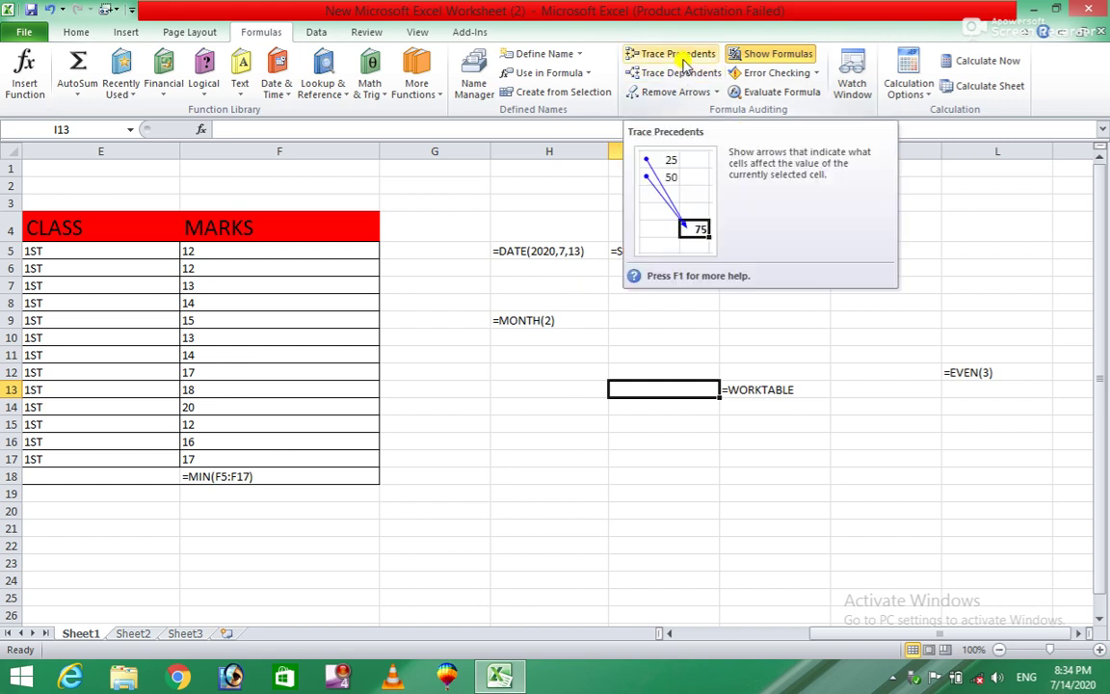
pyautogui.click(680, 56)
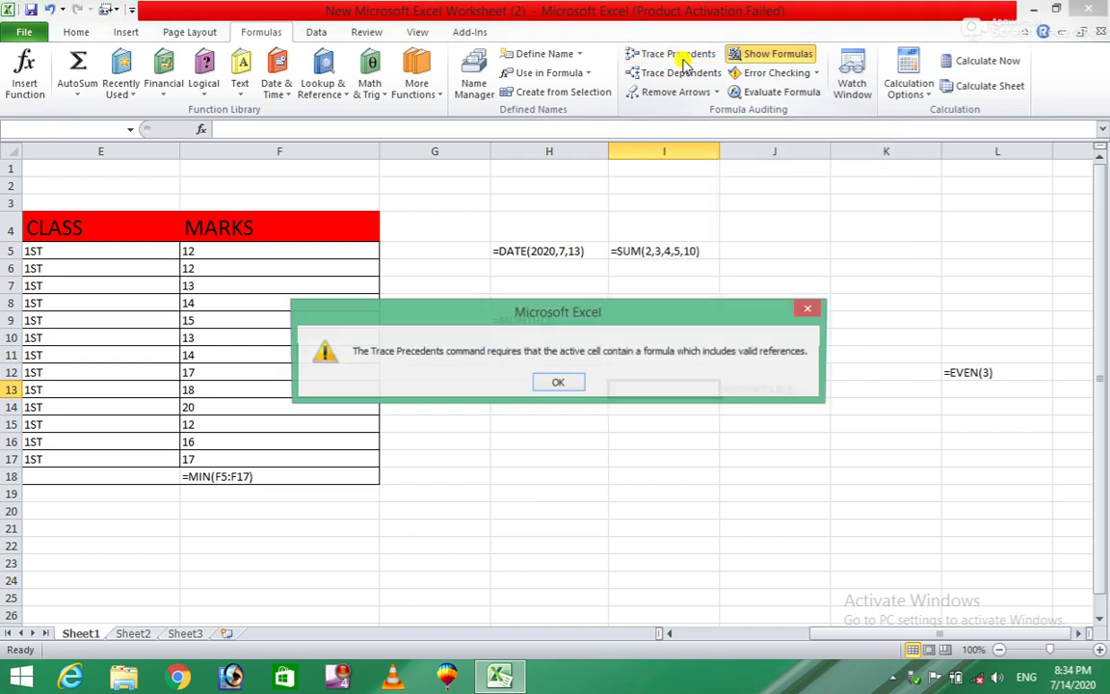
pyautogui.click(560, 383)
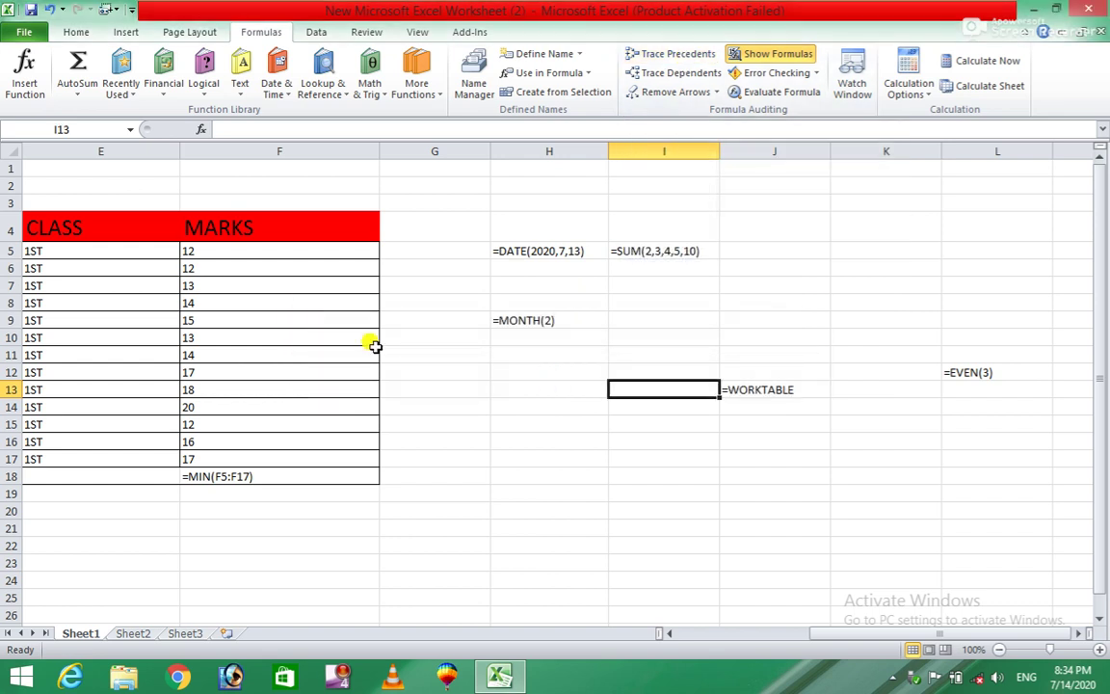
pyautogui.click(665, 72)
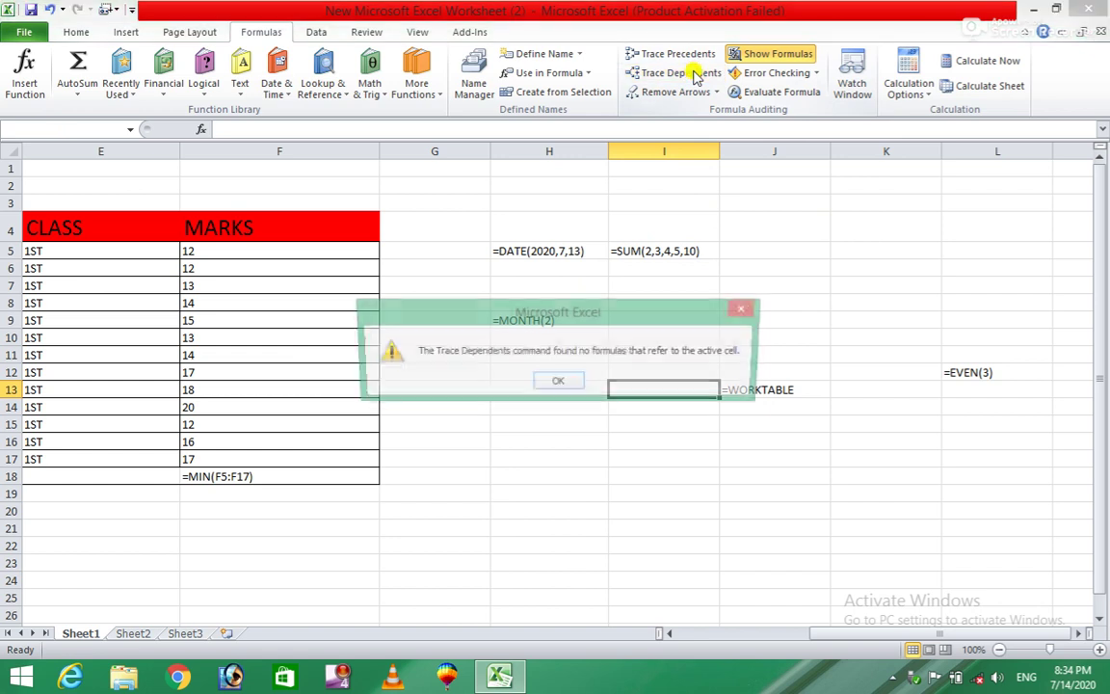
pyautogui.click(557, 384)
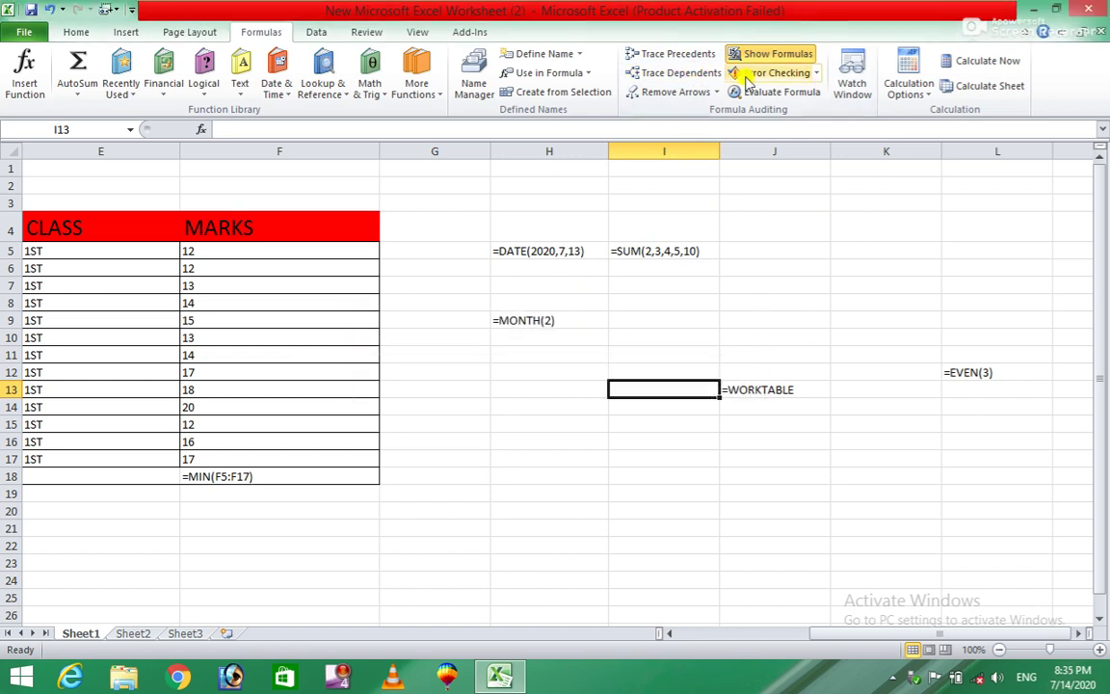
# Remove all tracer arrows and switch back to calculated values, with J13 showing 0.
pyautogui.click(716, 94)
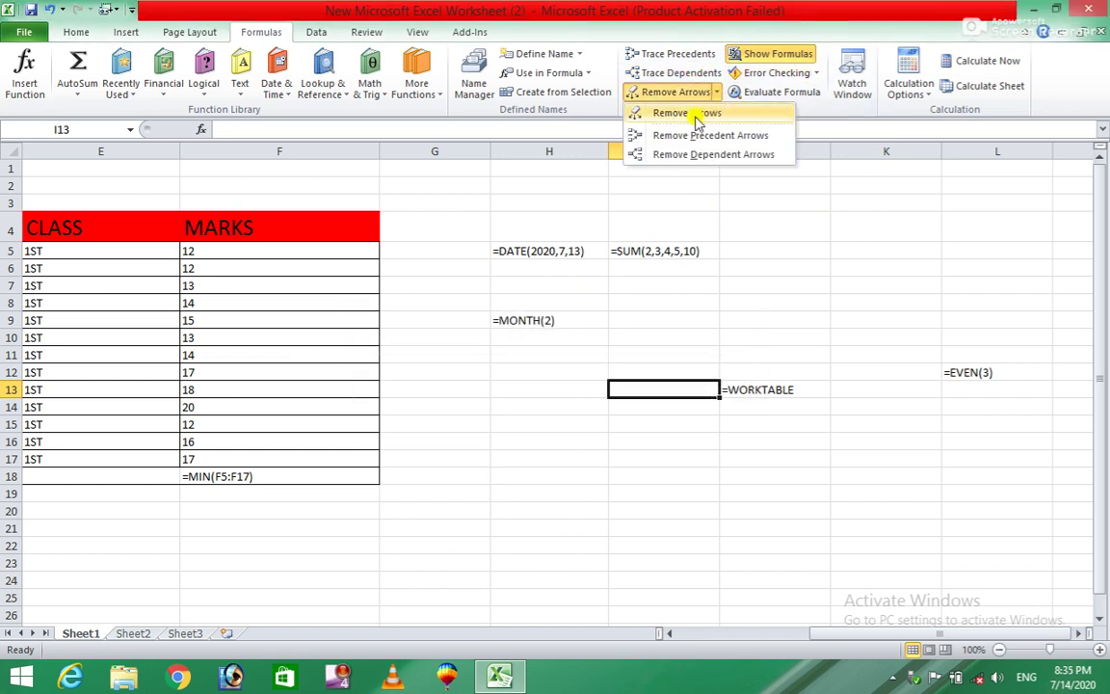
pyautogui.click(689, 116)
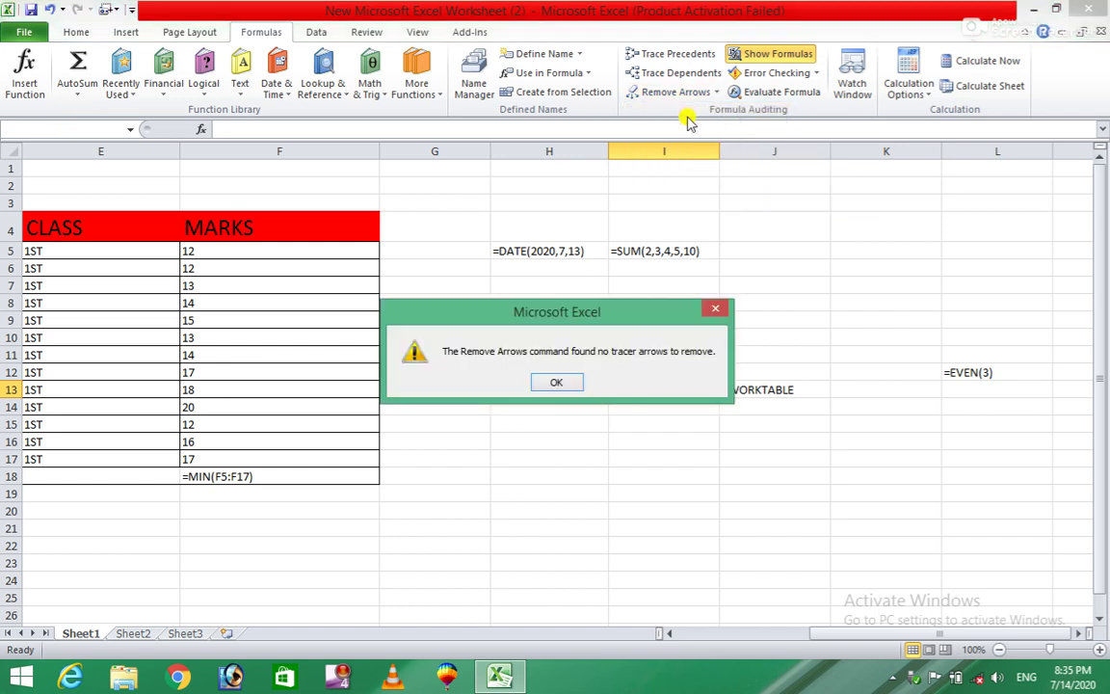
pyautogui.click(557, 384)
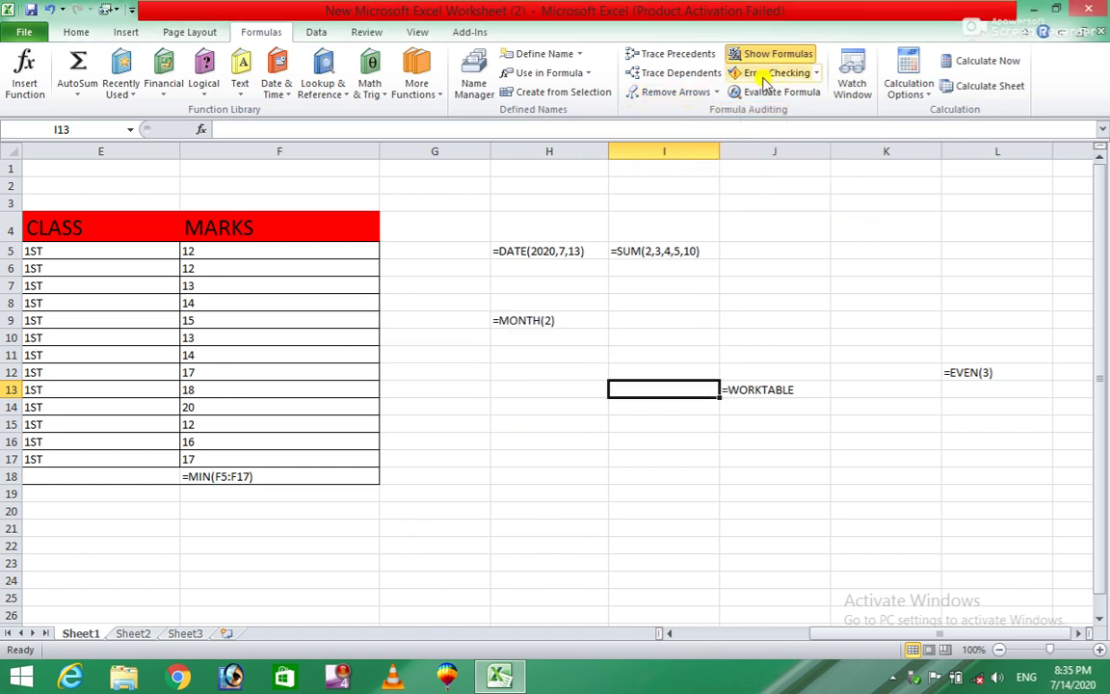
pyautogui.click(754, 58)
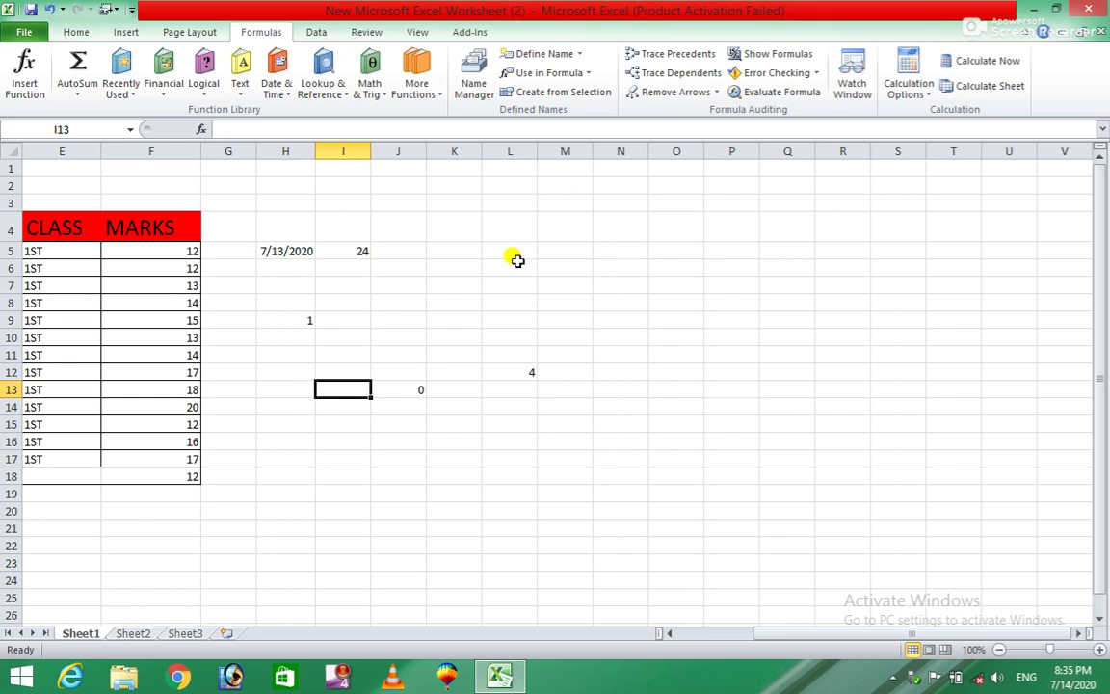
pyautogui.click(926, 96)
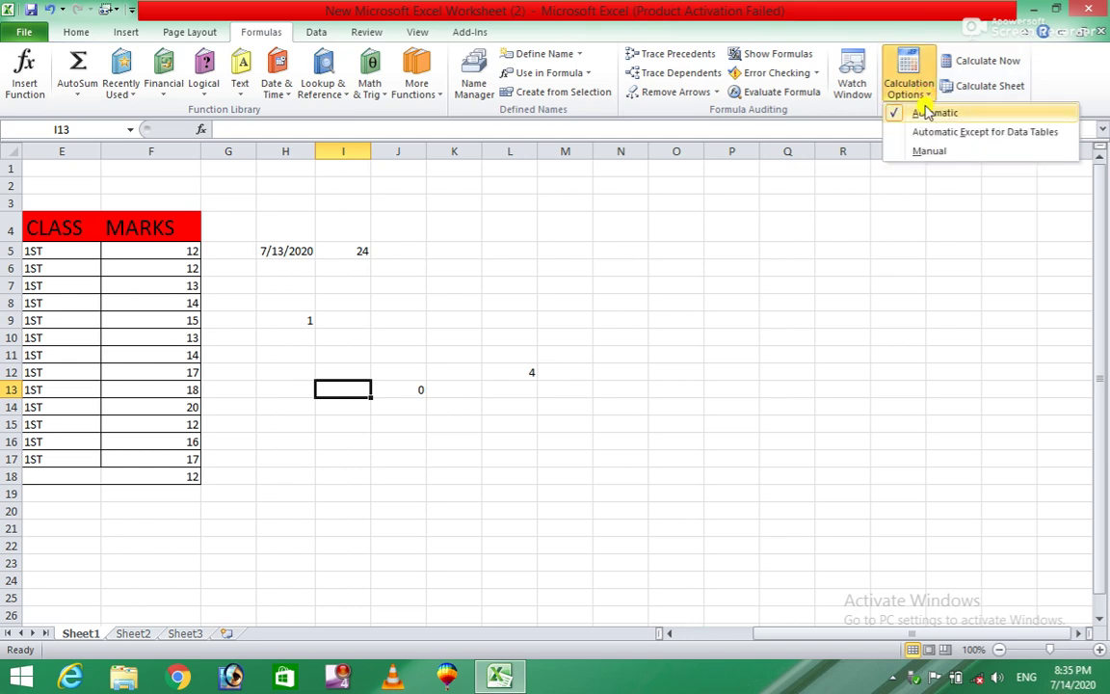
pyautogui.click(825, 219)
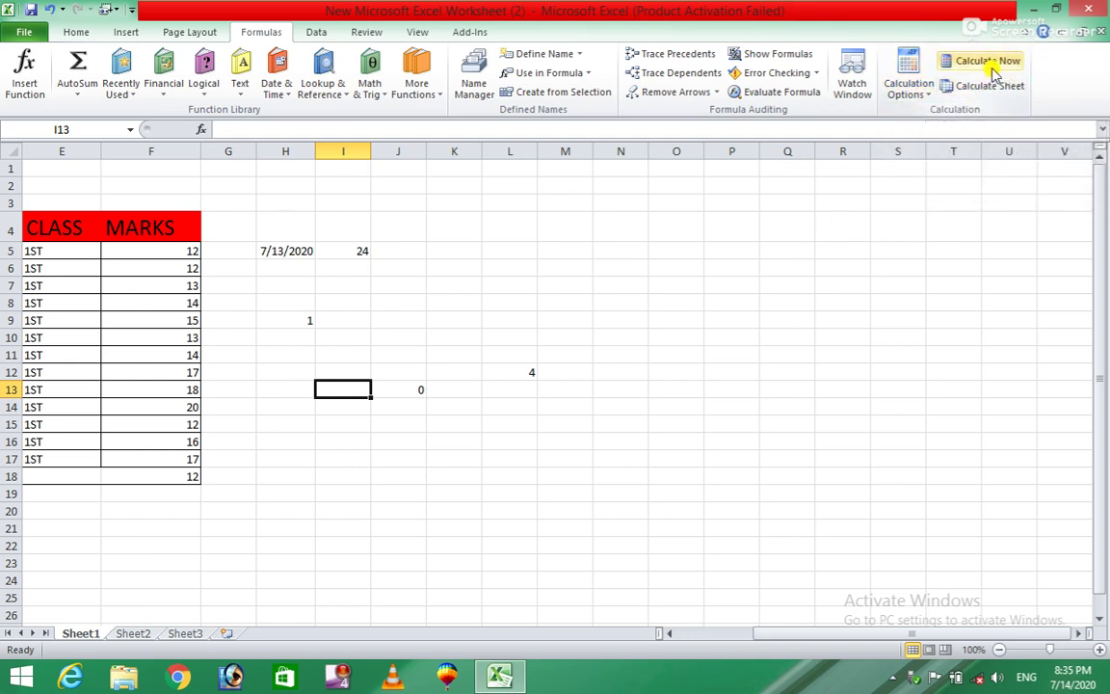
pyautogui.click(748, 232)
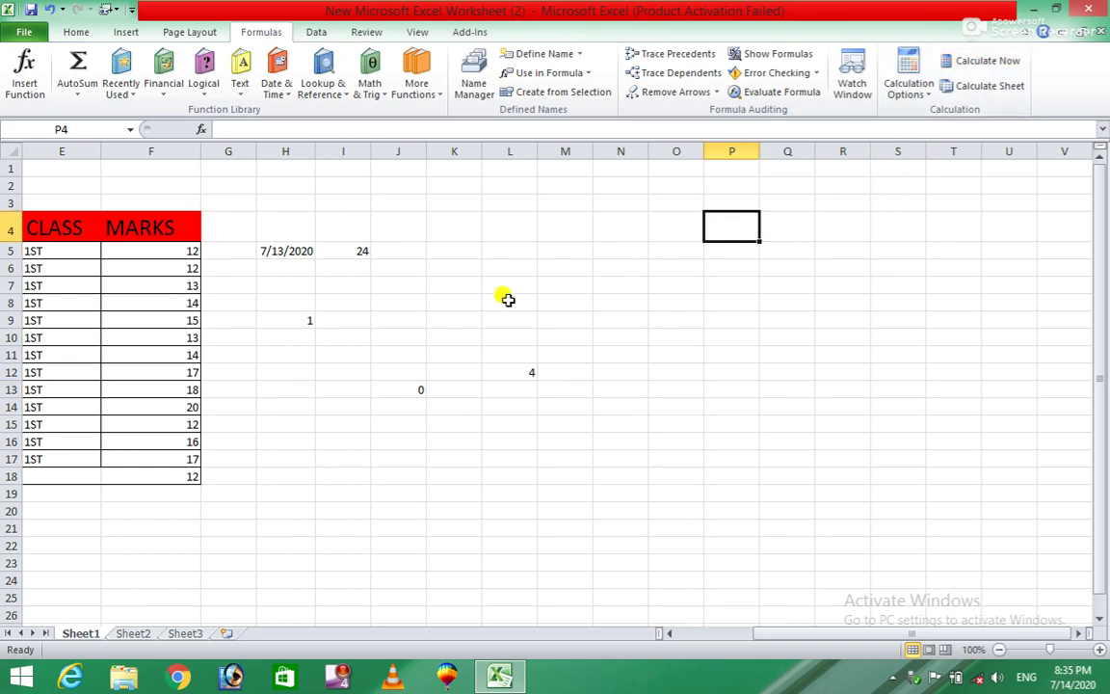